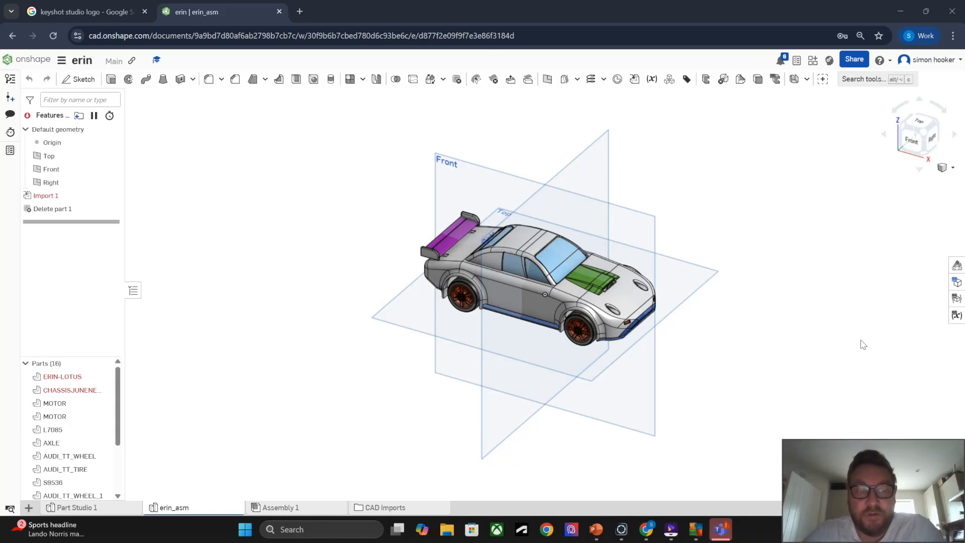
# Try an orange face appearance on the upper side panel face of the car body, and discard it
pyautogui.scroll(-3, 96, 452)
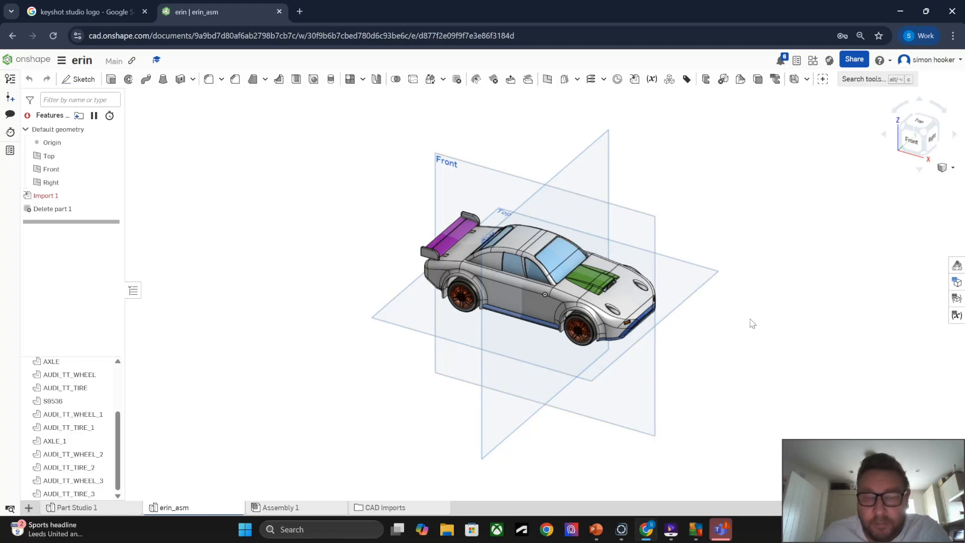
pyautogui.scroll(10, 603, 297)
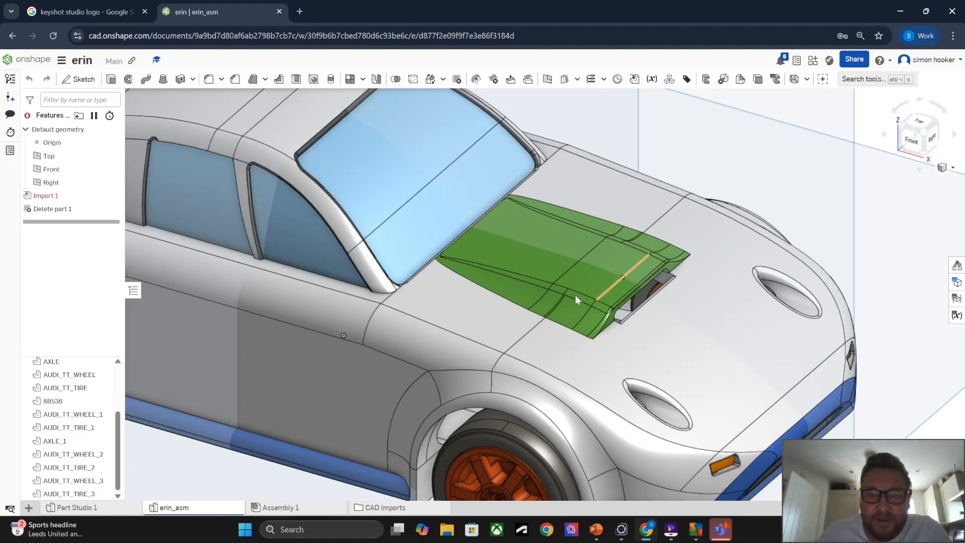
pyautogui.scroll(-5, 351, 308)
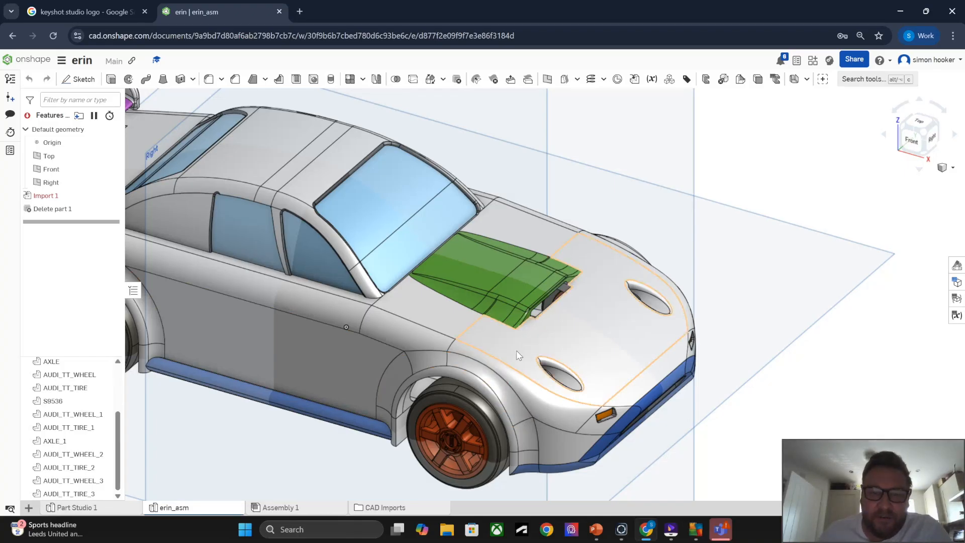
pyautogui.scroll(-6, 459, 364)
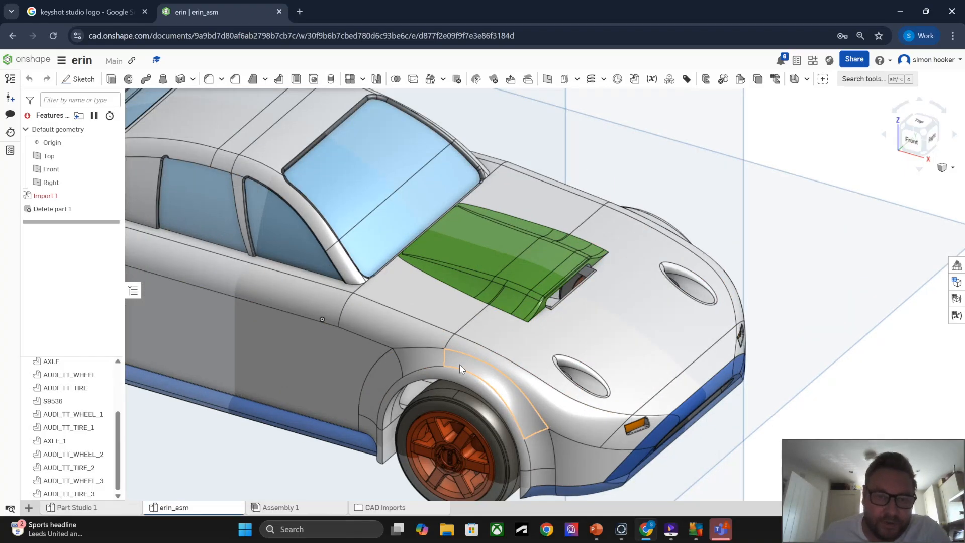
pyautogui.scroll(5, 260, 304)
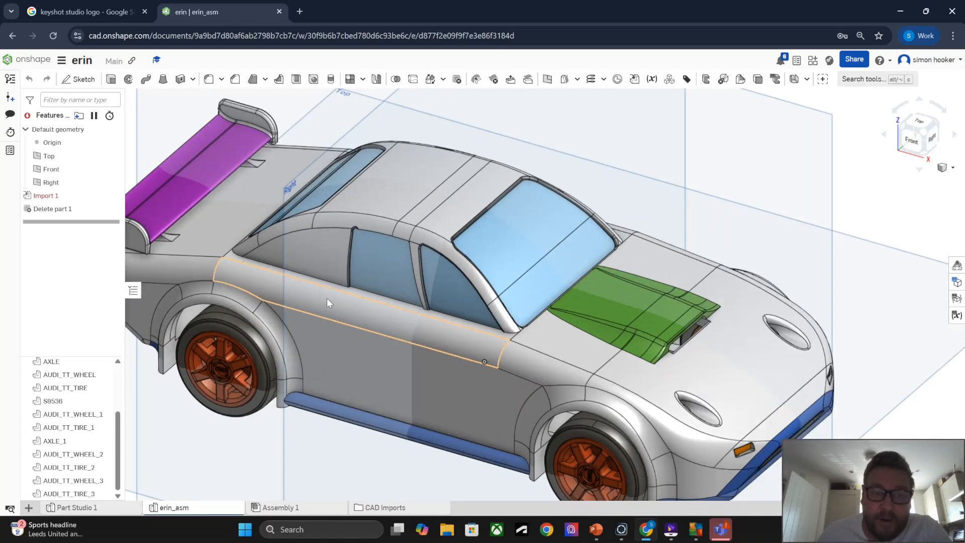
pyautogui.click(328, 302)
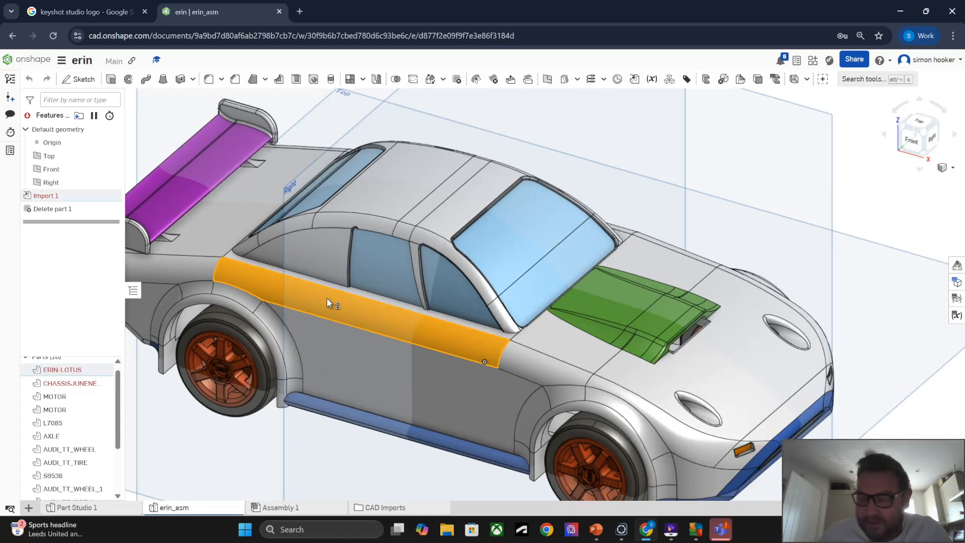
pyautogui.rightClick(327, 299)
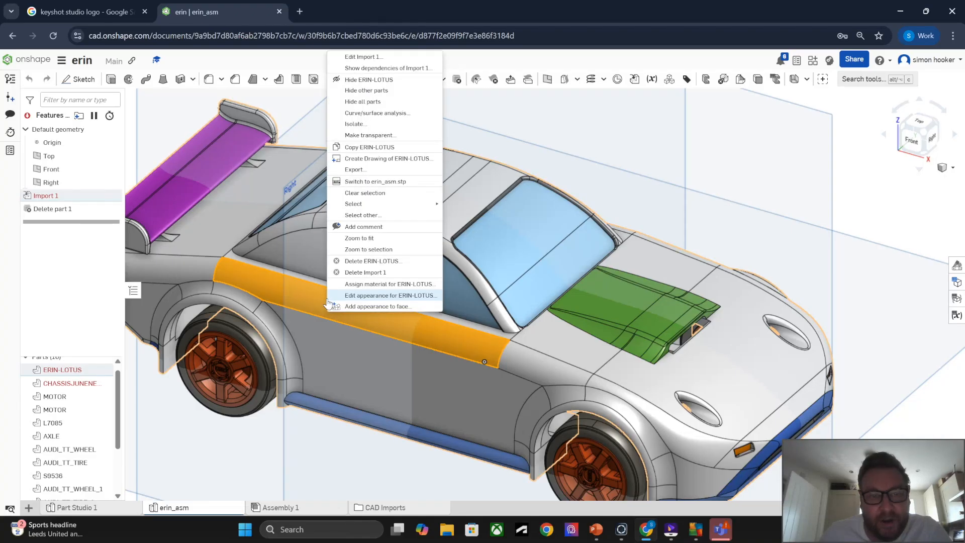
pyautogui.click(388, 307)
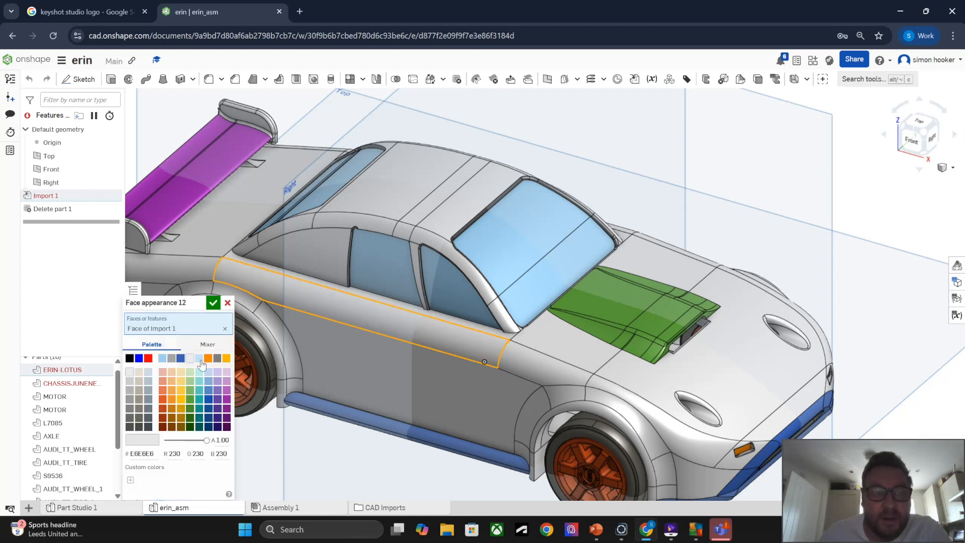
pyautogui.click(208, 358)
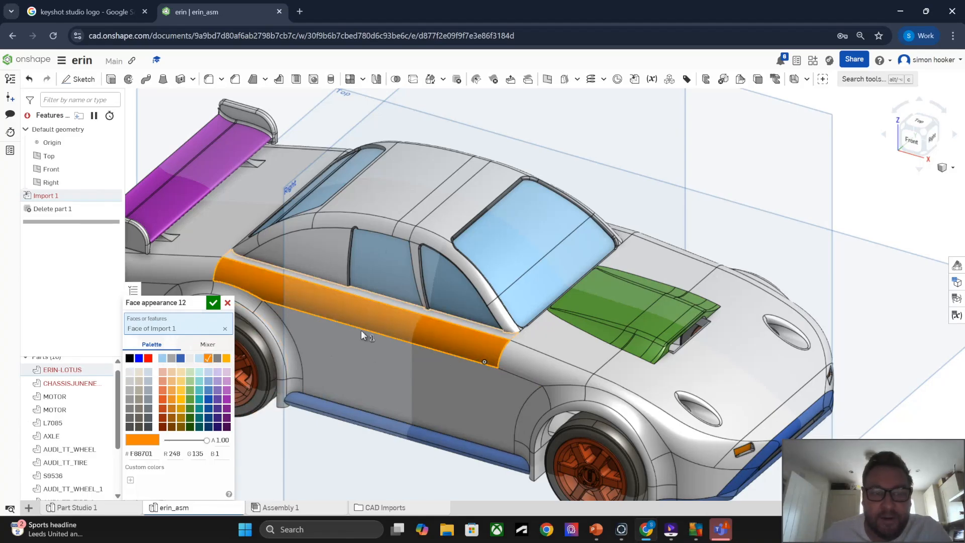
pyautogui.click(227, 303)
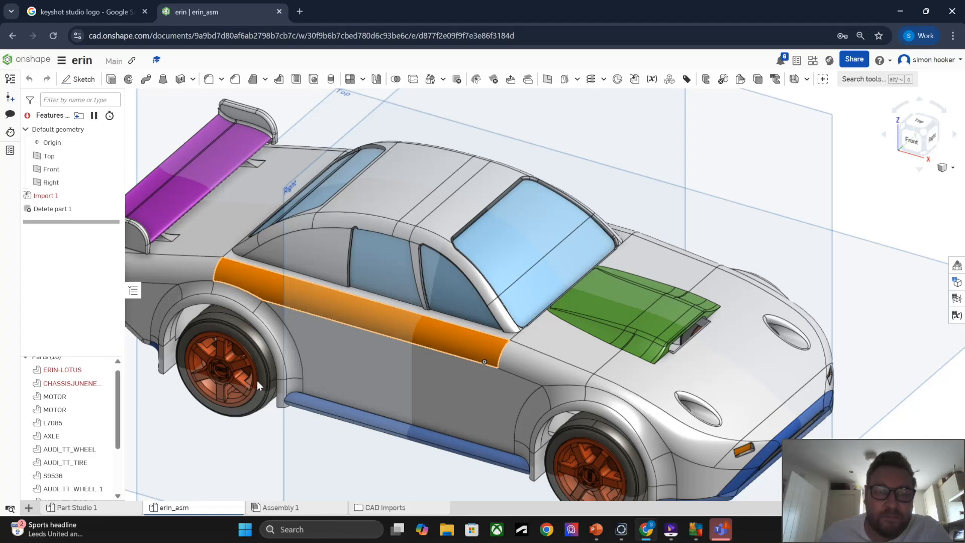
# Switch to KeyShot Studio and dismiss its welcome window
pyautogui.scroll(-3, 412, 333)
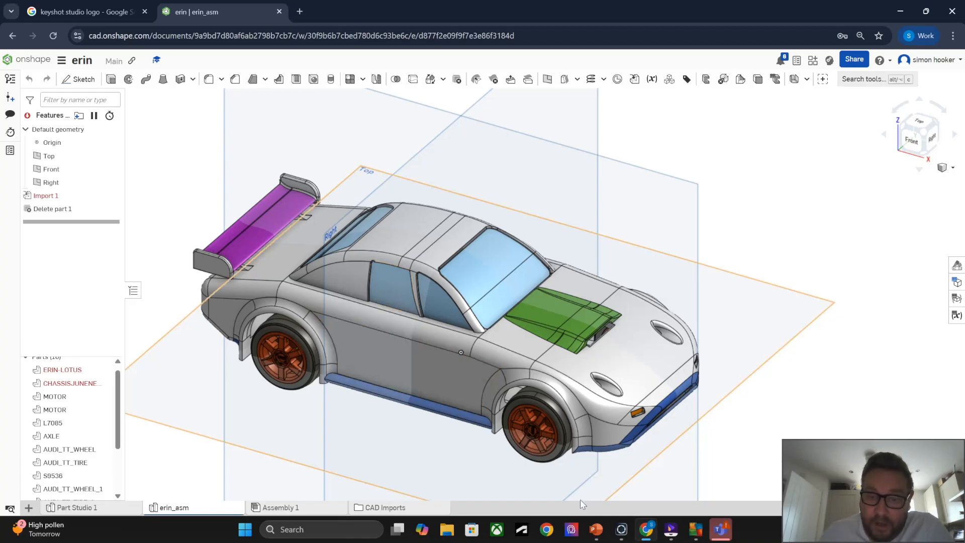
pyautogui.click(626, 531)
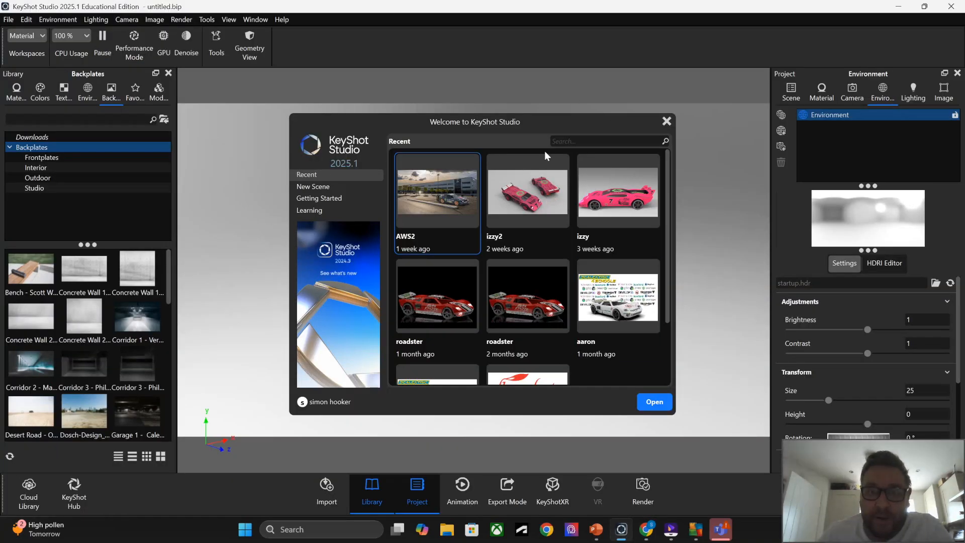
pyautogui.click(667, 121)
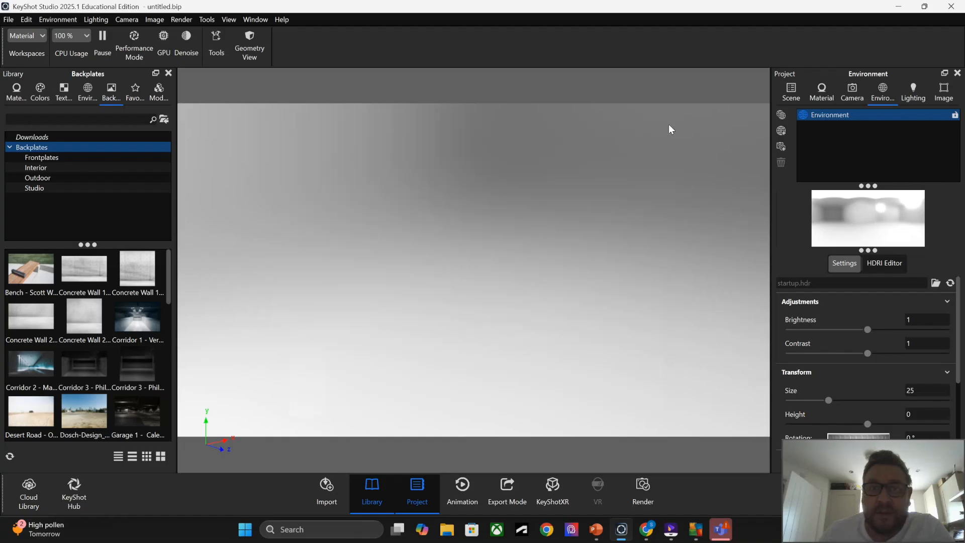
# Review the file formats available for model import, from AutoCAD to STEP and STL, and leave without importing a file
pyautogui.click(9, 20)
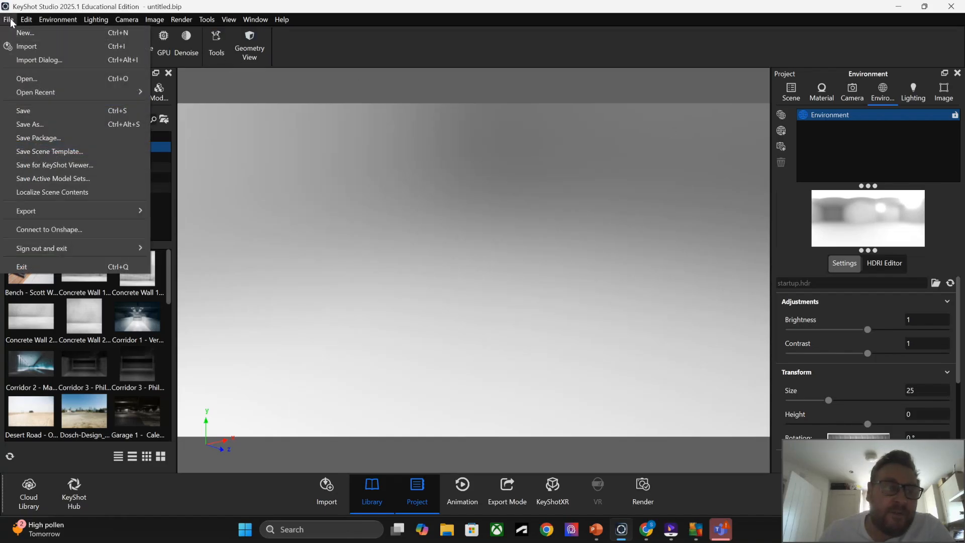
pyautogui.click(41, 47)
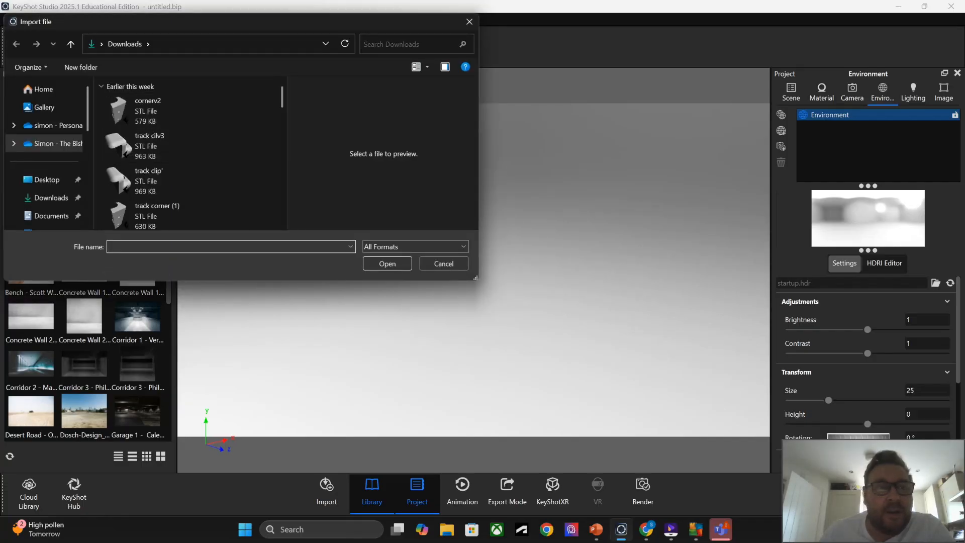
pyautogui.click(350, 247)
pyautogui.click(365, 245)
pyautogui.click(382, 247)
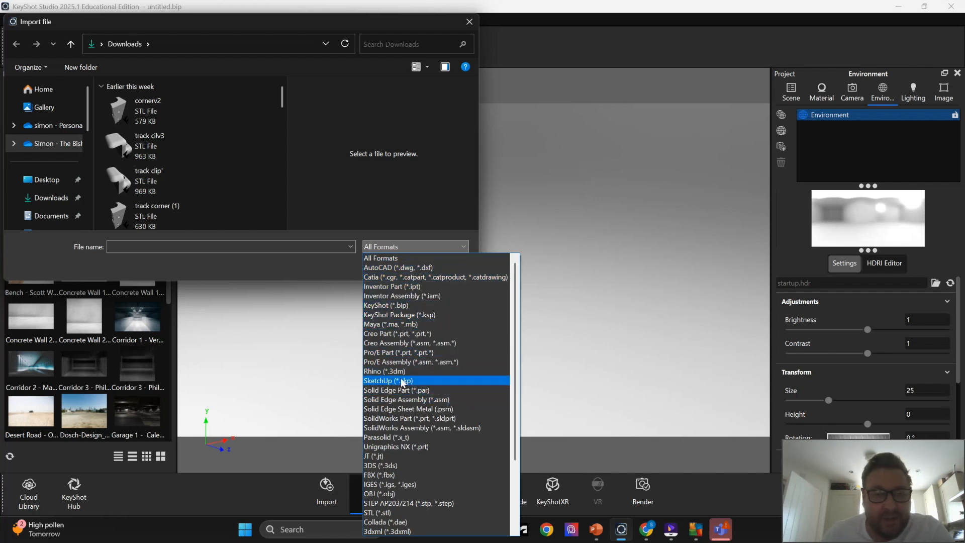
pyautogui.scroll(-3, 428, 393)
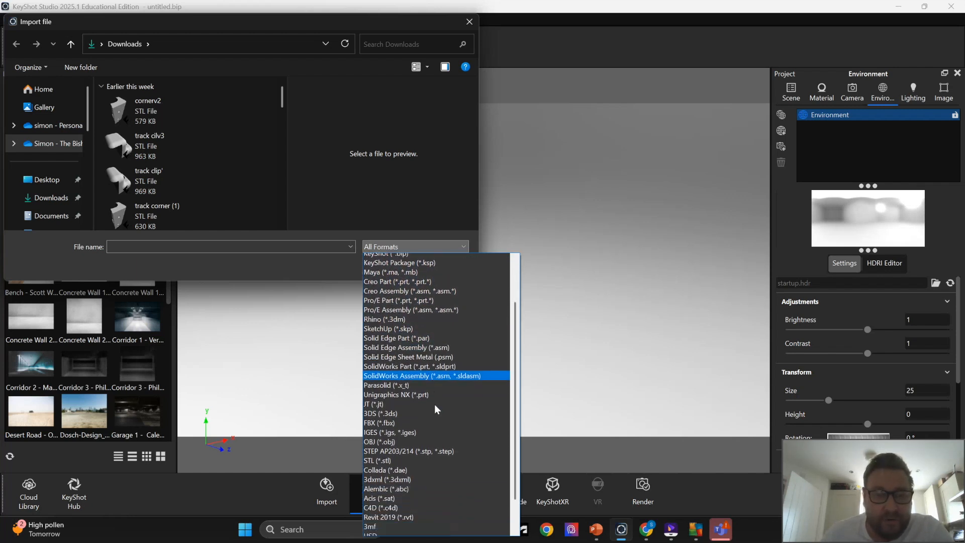
pyautogui.scroll(3, 416, 392)
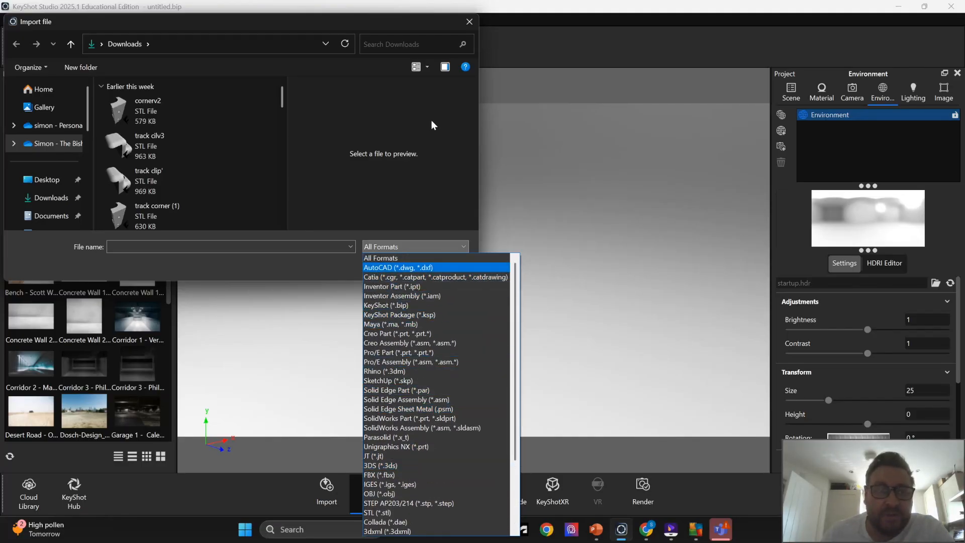
pyautogui.click(468, 26)
pyautogui.click(469, 23)
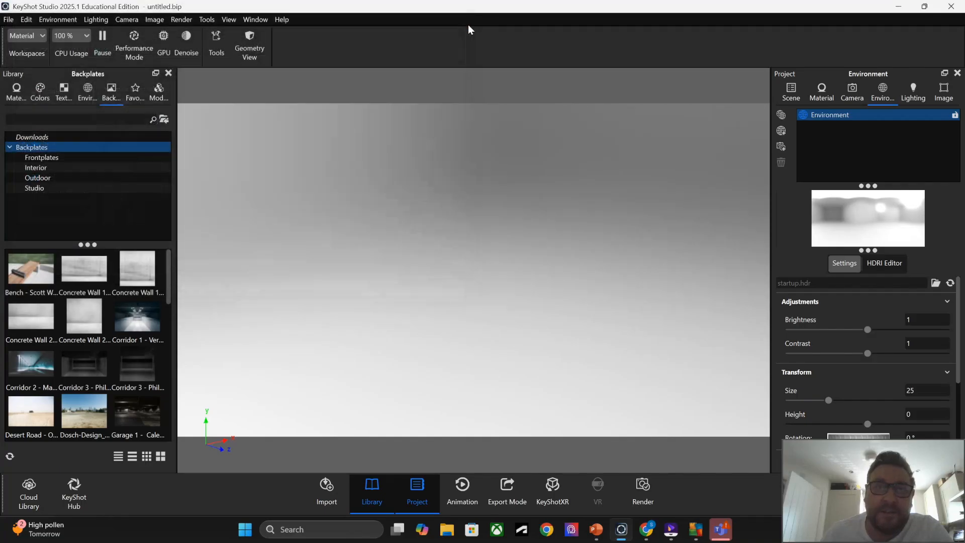
# Connect to Onshape and import the erin_asm part studio from the Main workspace of the erin document
pyautogui.click(9, 20)
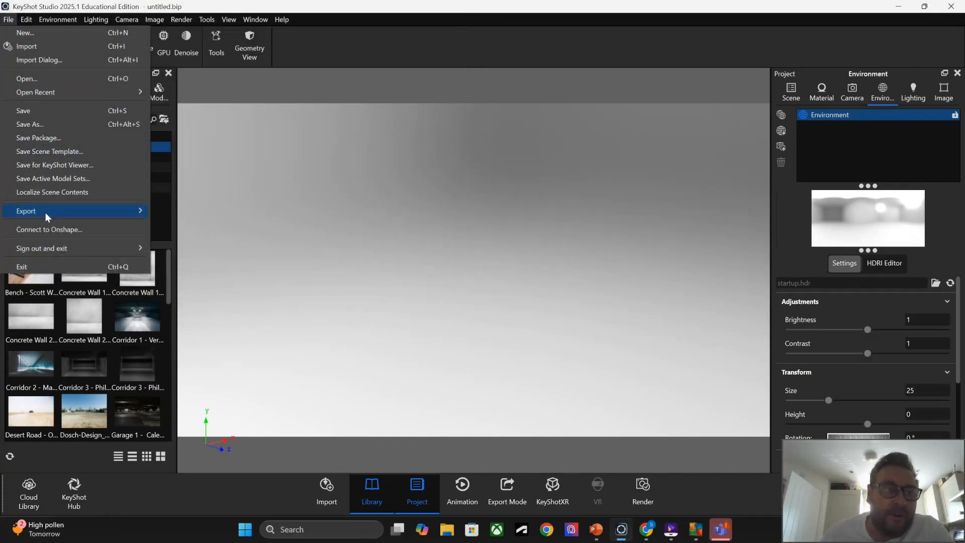
pyautogui.click(43, 230)
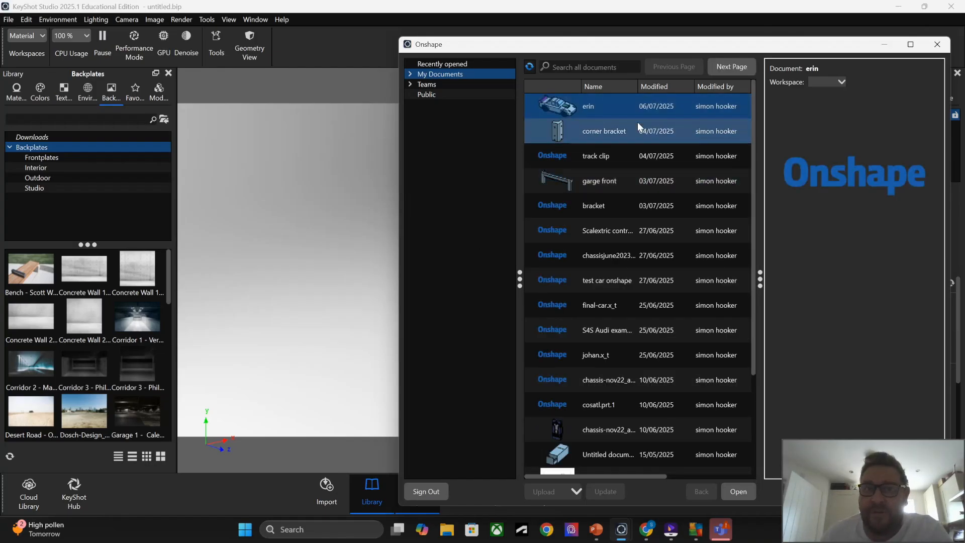
pyautogui.doubleClick(600, 106)
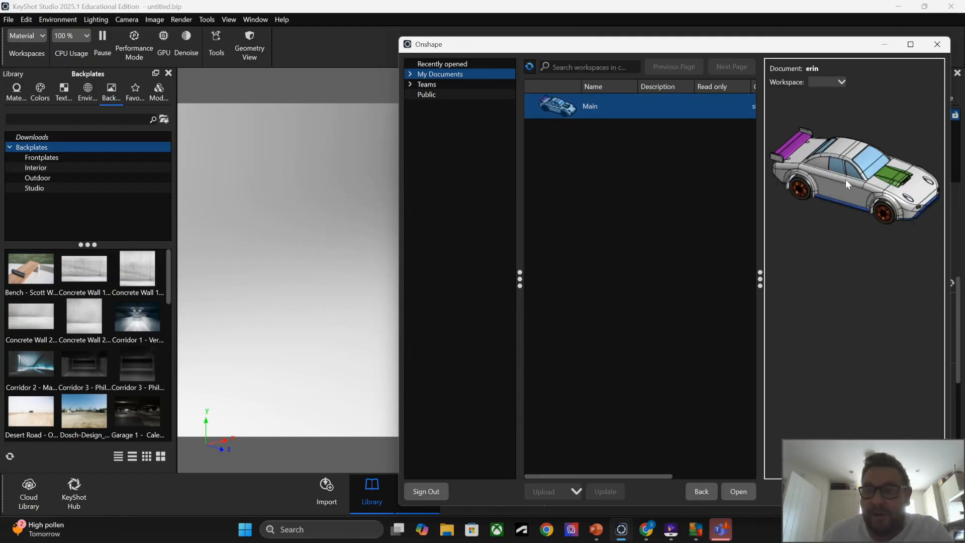
pyautogui.doubleClick(648, 106)
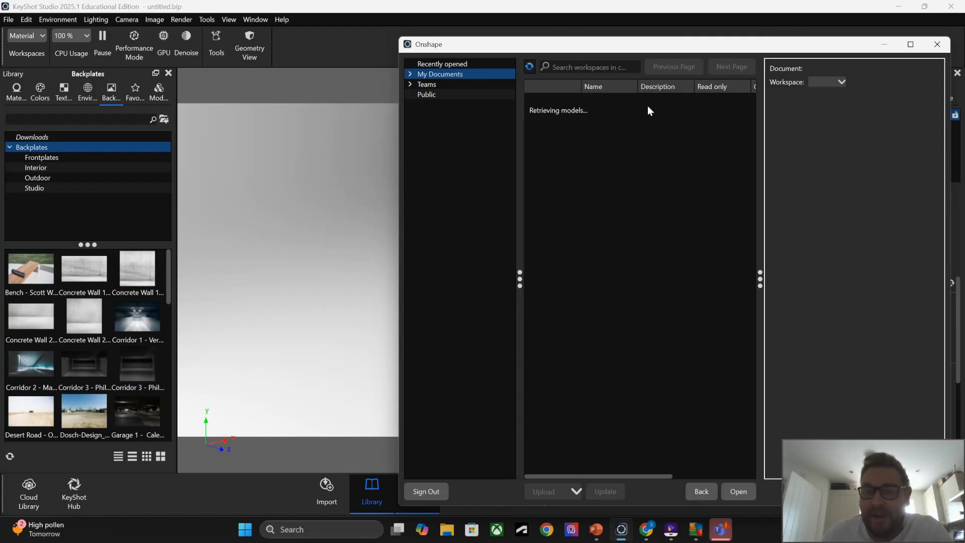
pyautogui.click(619, 134)
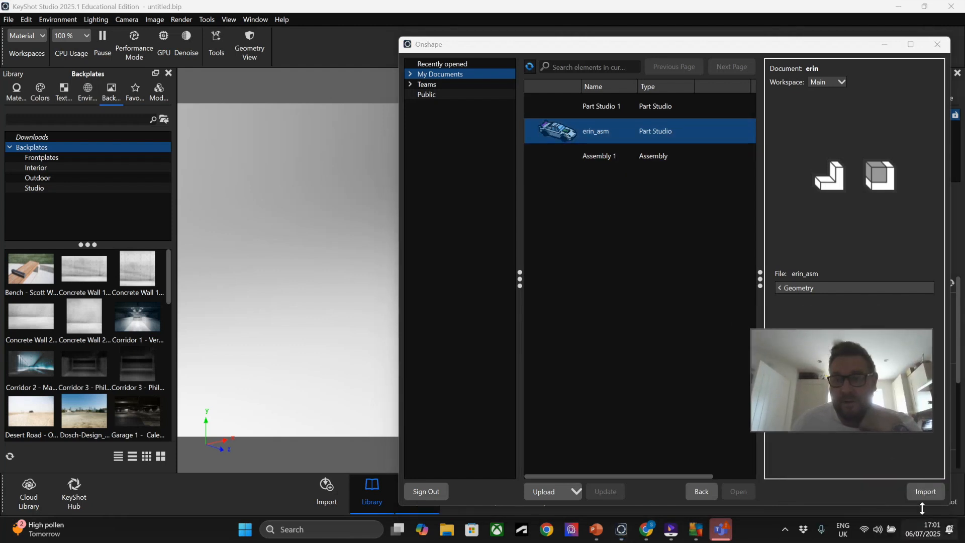
pyautogui.click(923, 494)
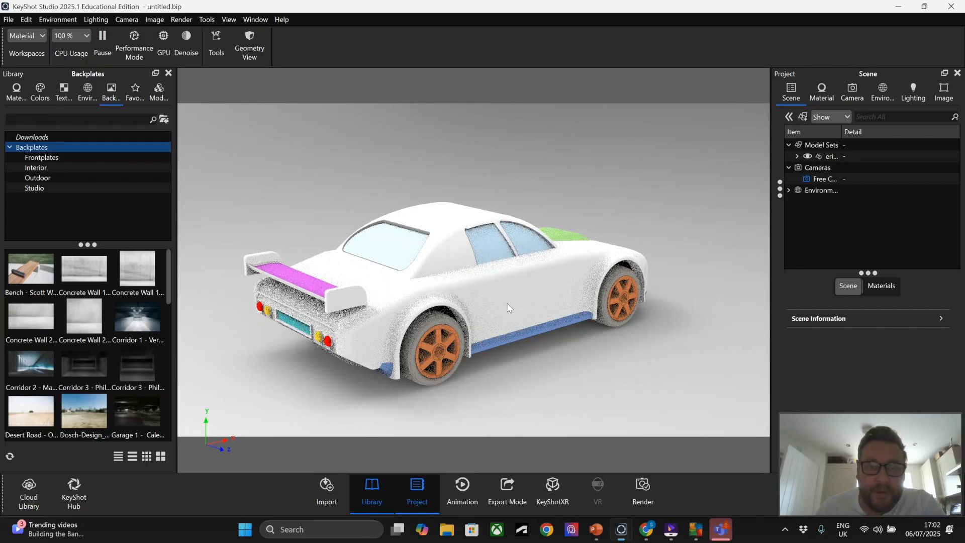
# Apply a colourful Multi-Layer material from the materials library to the white car body
pyautogui.moveTo(508, 307); pyautogui.dragTo(275, 297)
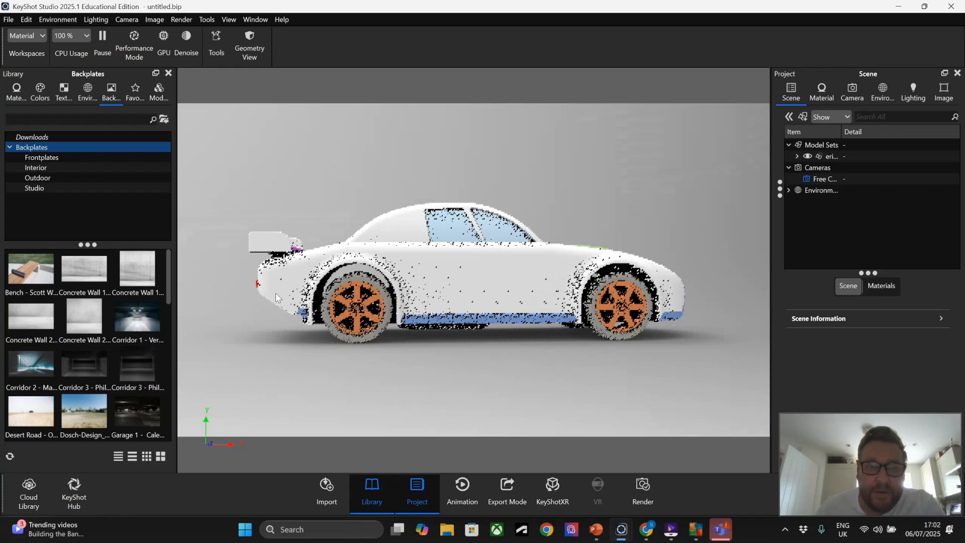
pyautogui.moveTo(276, 298); pyautogui.dragTo(411, 350)
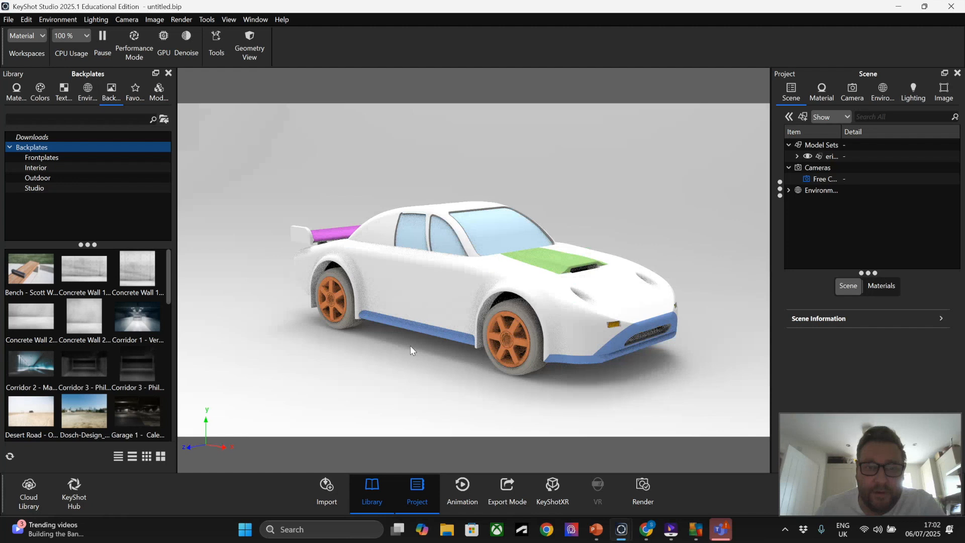
pyautogui.click(17, 92)
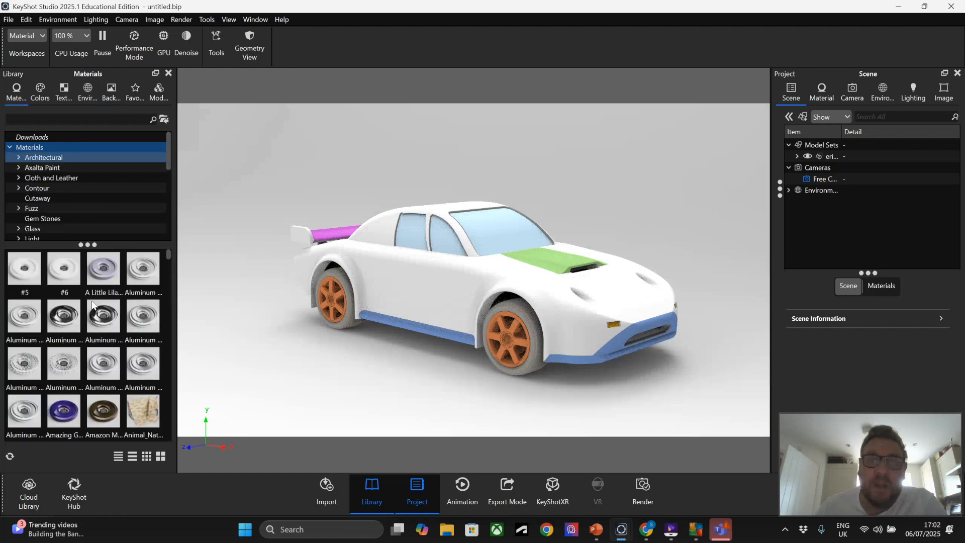
pyautogui.scroll(-15, 92, 304)
pyautogui.moveTo(142, 315); pyautogui.dragTo(512, 347)
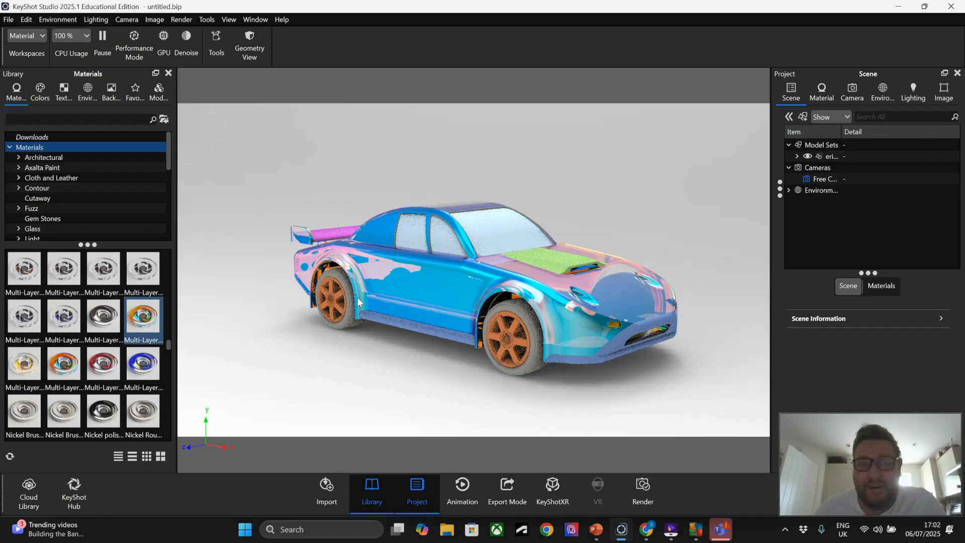
# Undo the material replacement on the car body
pyautogui.click(9, 20)
pyautogui.moveTo(26, 21)
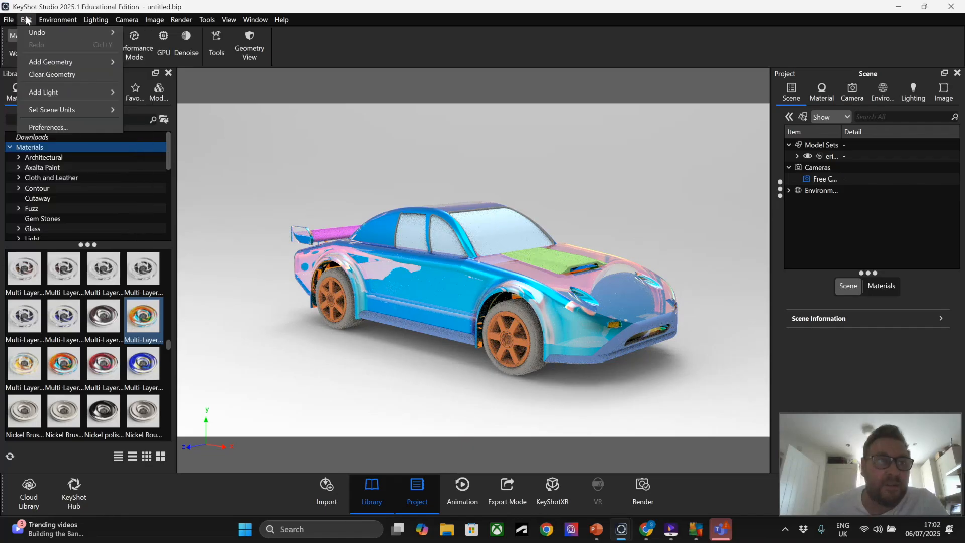
pyautogui.moveTo(60, 32)
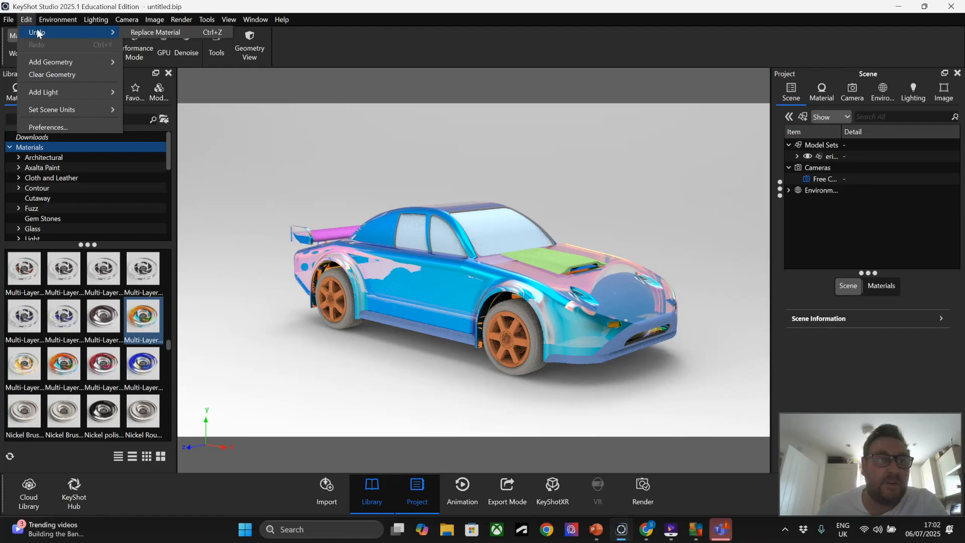
pyautogui.click(141, 34)
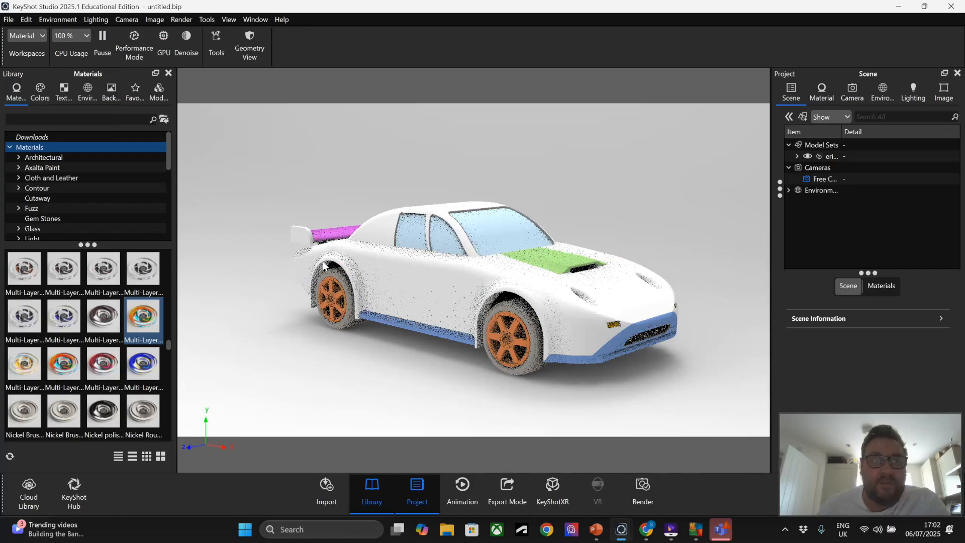
# Enable GPU rendering and browse the categories of the materials library
pyautogui.click(167, 57)
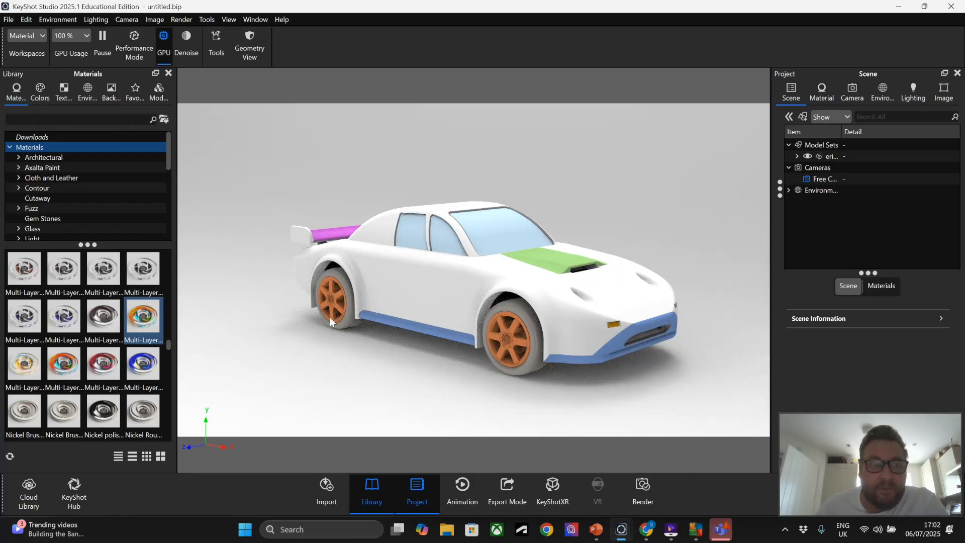
pyautogui.scroll(-3, 64, 155)
pyautogui.scroll(1, 70, 198)
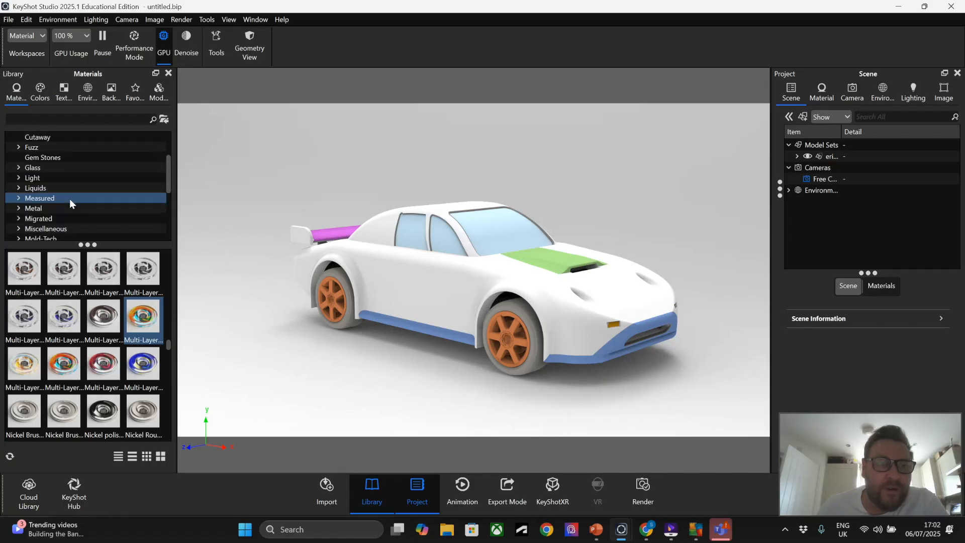
pyautogui.scroll(2, 69, 198)
pyautogui.scroll(-1, 64, 150)
pyautogui.scroll(-5, 60, 169)
pyautogui.scroll(3, 58, 219)
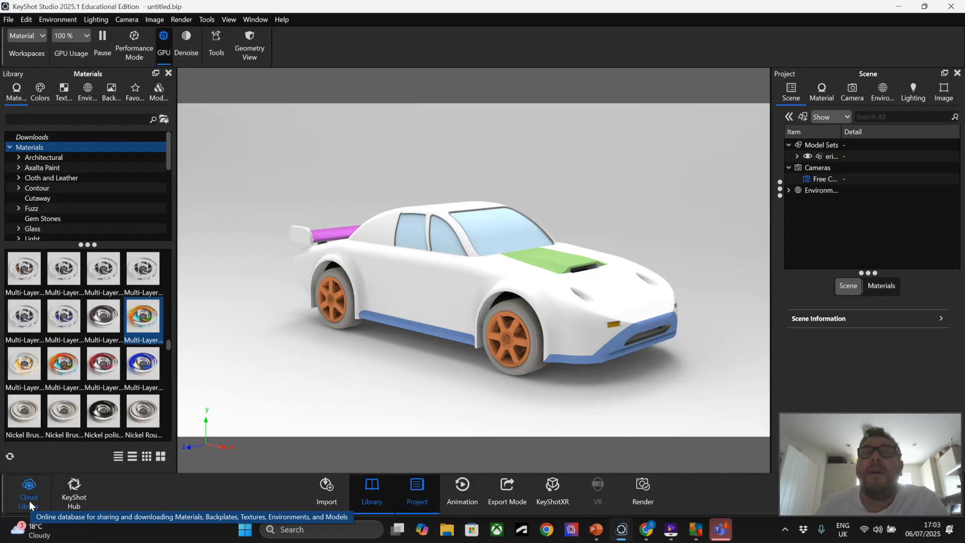
# Apply the downloaded TOPO2 tire-rubber material to the car's tyres
pyautogui.click(61, 135)
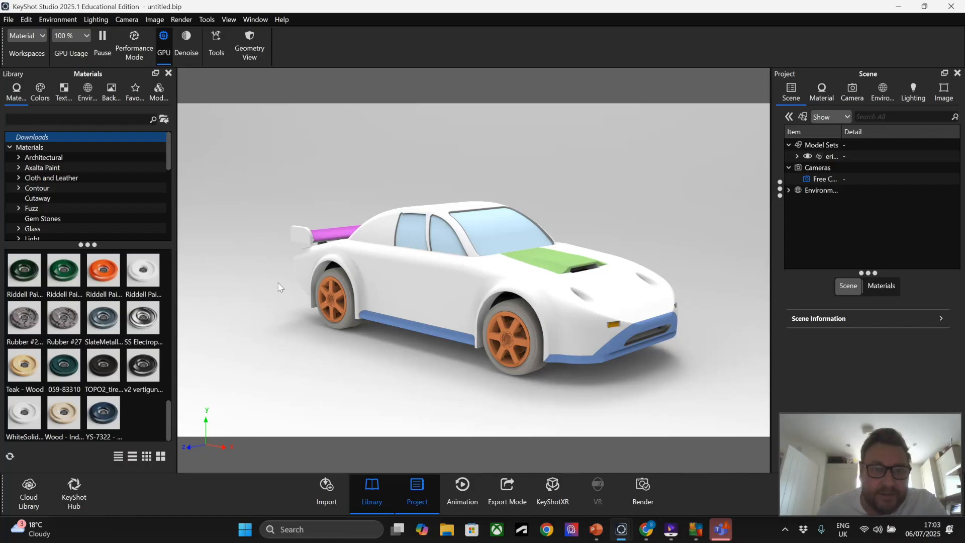
pyautogui.scroll(6, 571, 363)
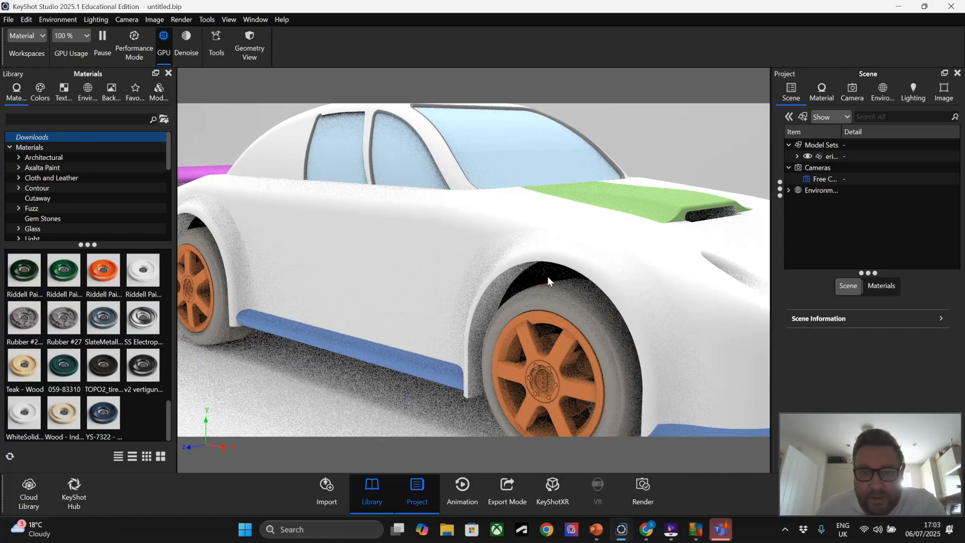
pyautogui.scroll(8, 547, 277)
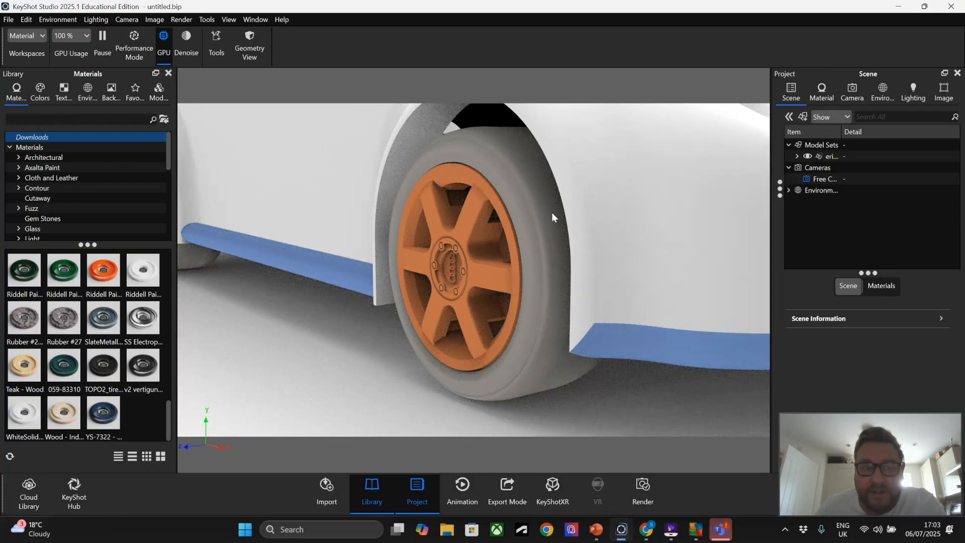
pyautogui.moveTo(97, 369); pyautogui.dragTo(517, 379)
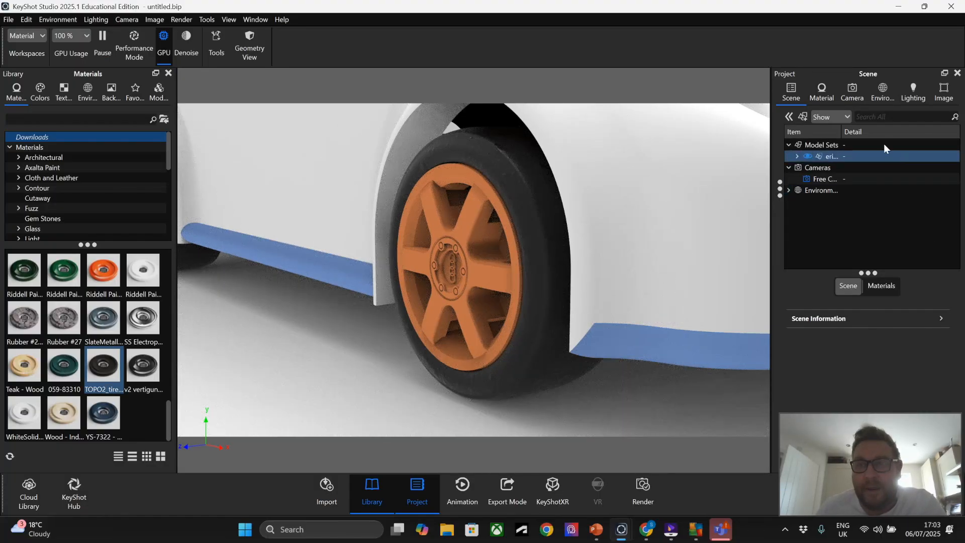
# Set the scale of the tyre material's Camouflage diffuse texture to 0.00102 m
pyautogui.click(824, 91)
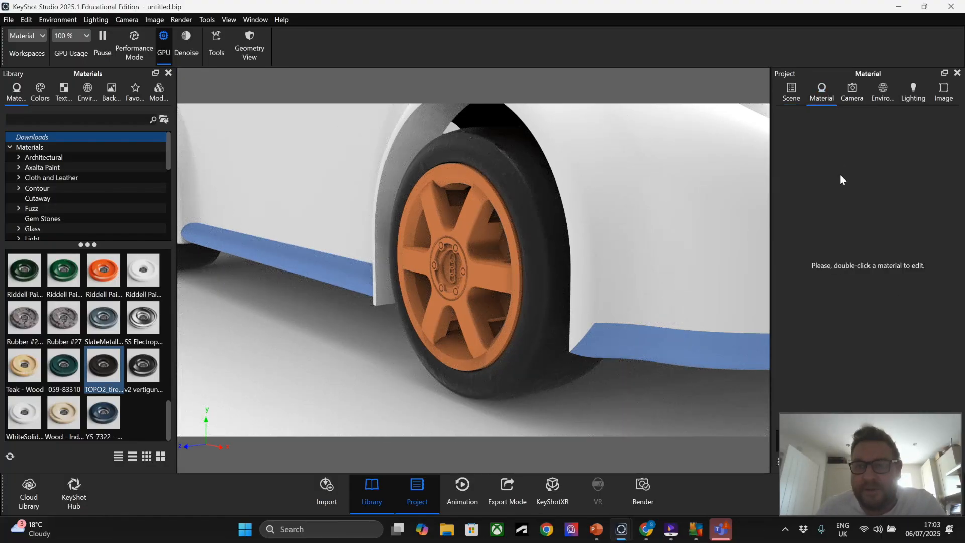
pyautogui.doubleClick(546, 302)
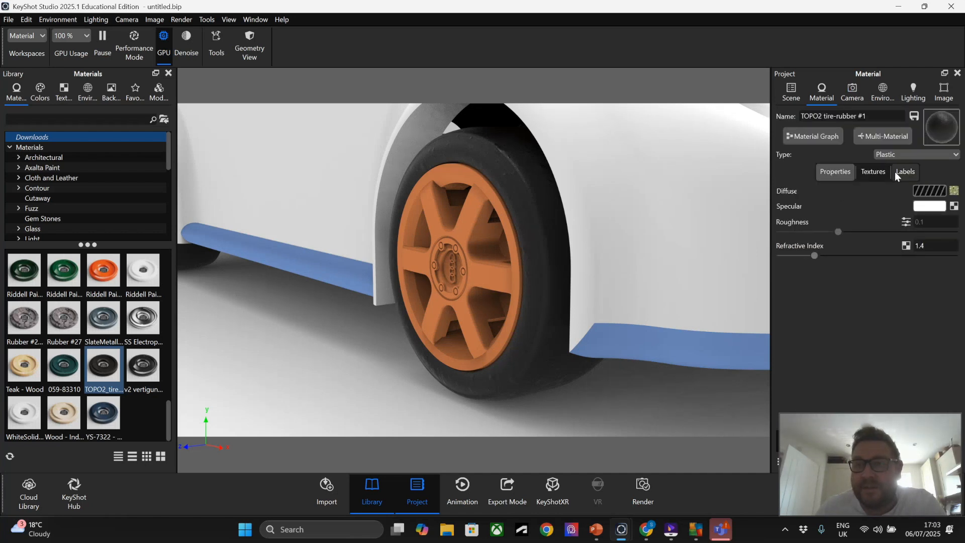
pyautogui.click(873, 171)
pyautogui.moveTo(852, 313); pyautogui.dragTo(914, 308)
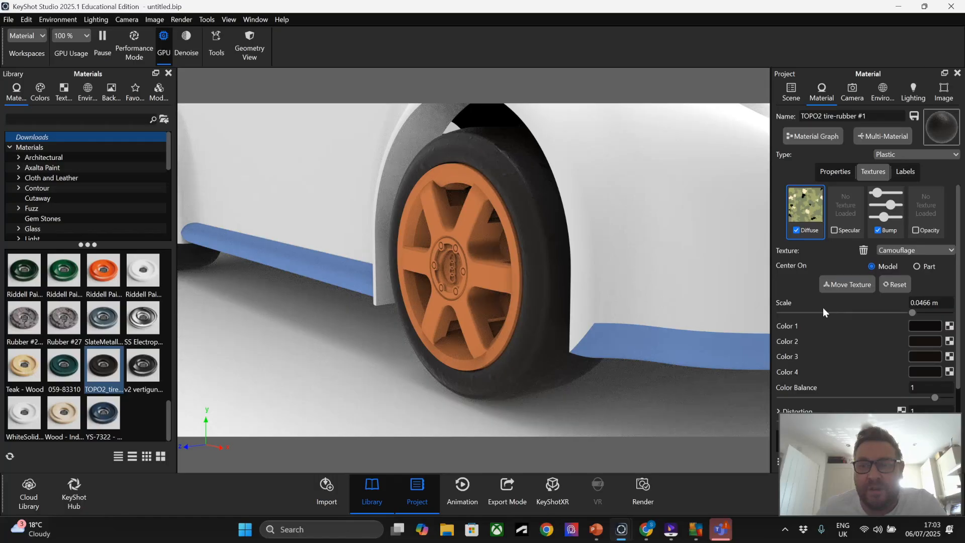
pyautogui.click(809, 313)
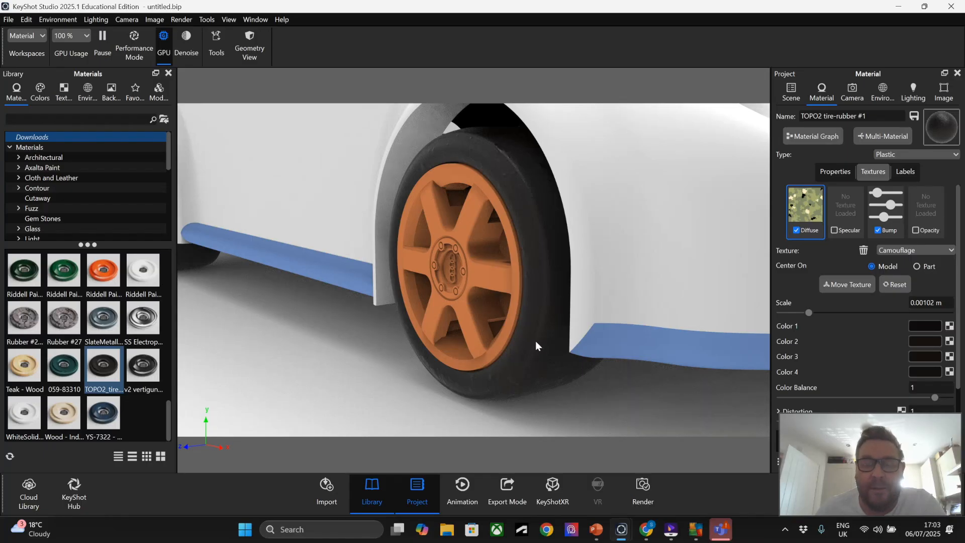
pyautogui.scroll(3, 535, 341)
pyautogui.scroll(5, 605, 256)
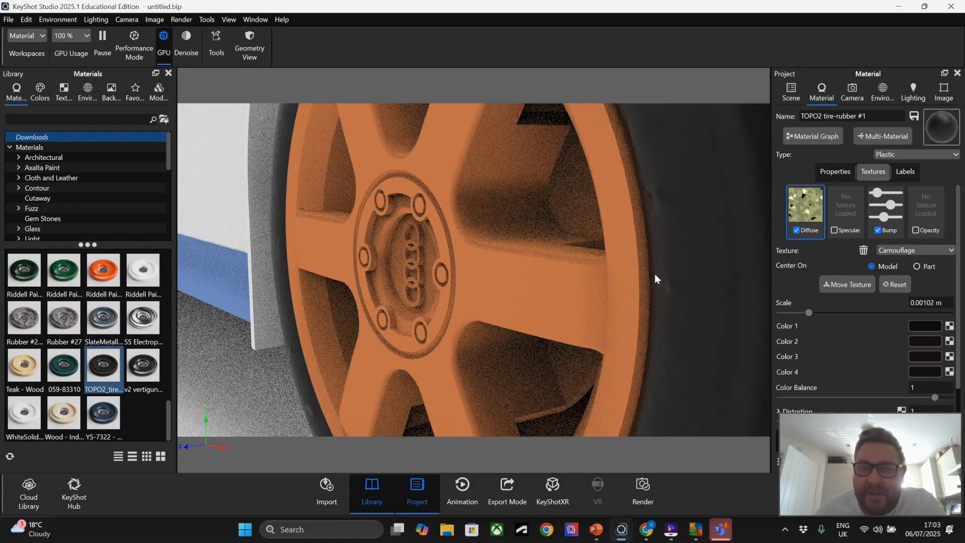
# Center and fit the car model in the camera view
pyautogui.scroll(-8, 667, 302)
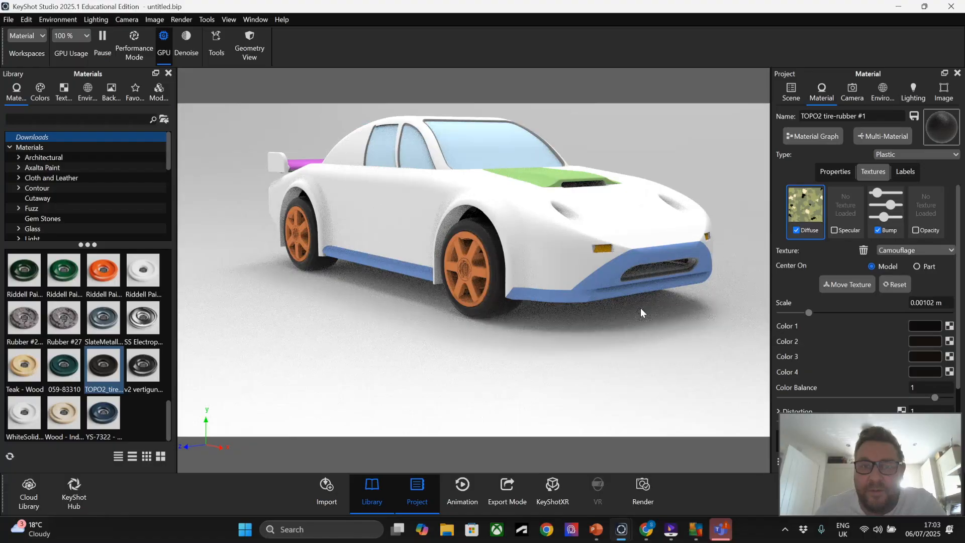
pyautogui.scroll(-2, 640, 312)
pyautogui.scroll(-3, 464, 252)
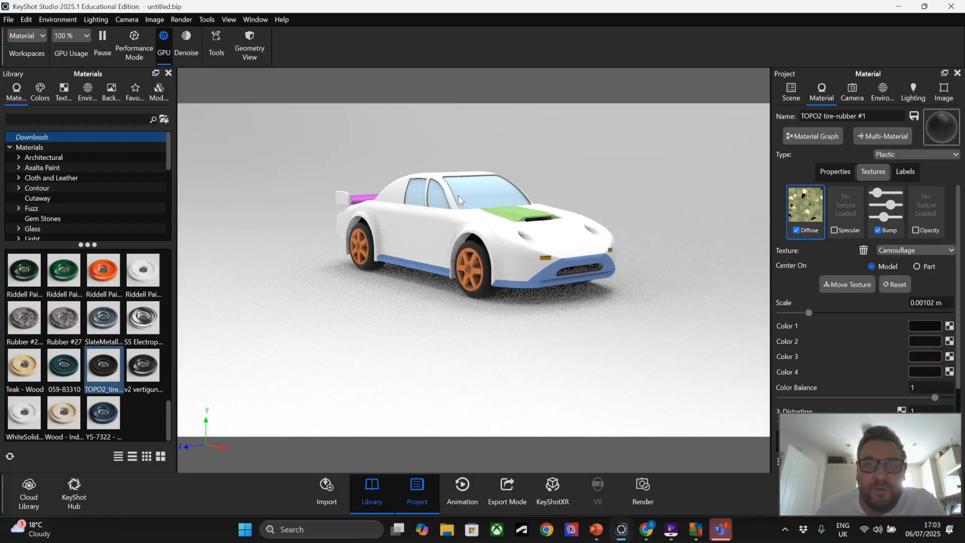
pyautogui.scroll(2, 458, 197)
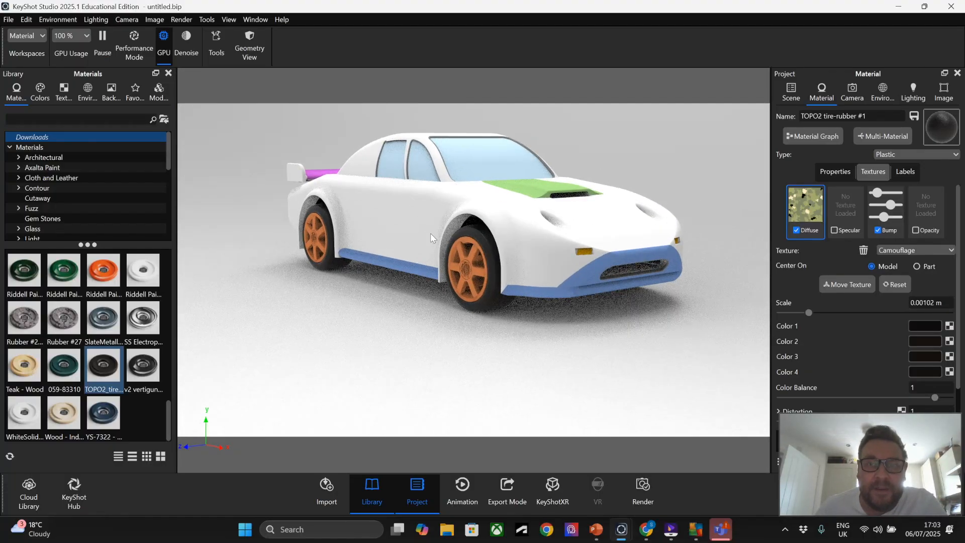
pyautogui.scroll(-4, 430, 233)
pyautogui.moveTo(446, 223); pyautogui.dragTo(448, 216)
pyautogui.rightClick(429, 306)
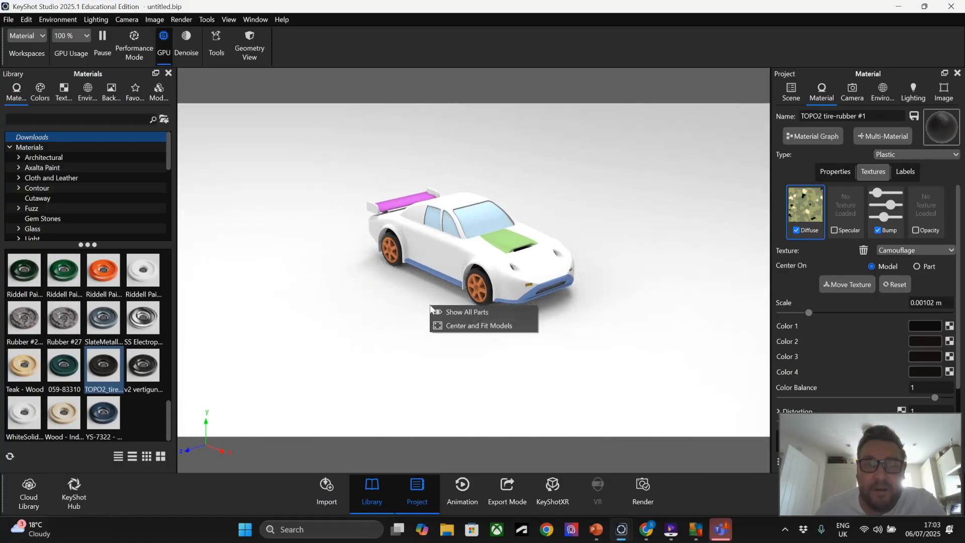
pyautogui.click(469, 327)
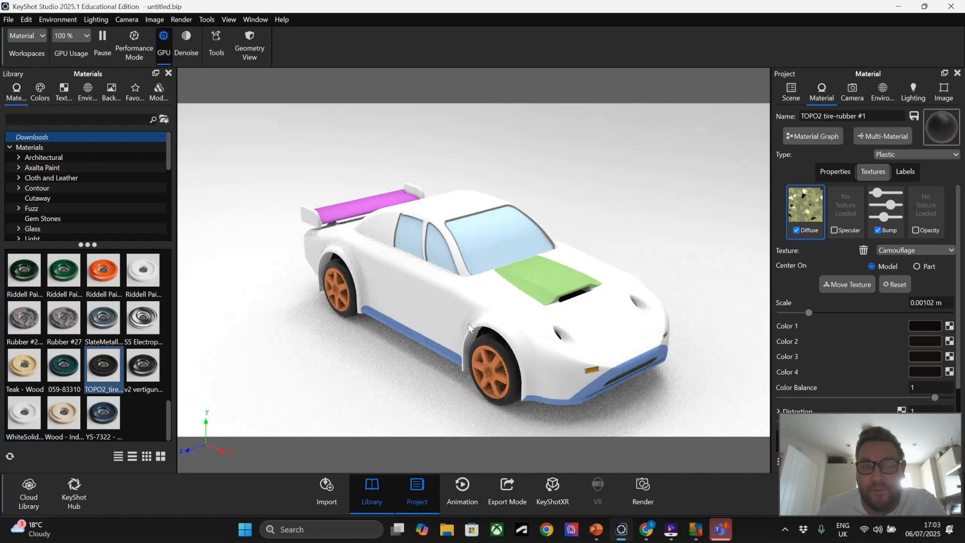
# Apply the clear polycarbonate material from the downloaded materials to the car's windows
pyautogui.moveTo(461, 311); pyautogui.dragTo(493, 286)
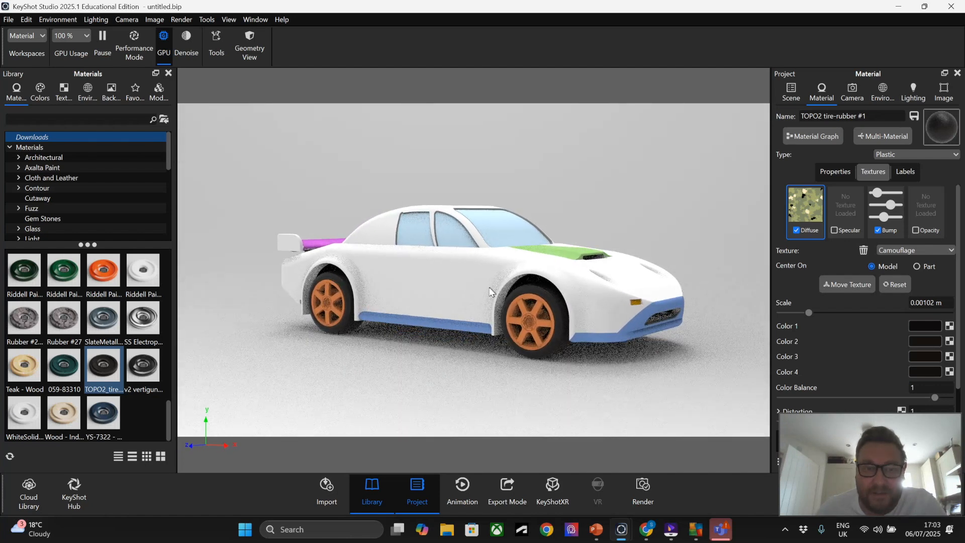
pyautogui.moveTo(308, 280); pyautogui.dragTo(481, 227)
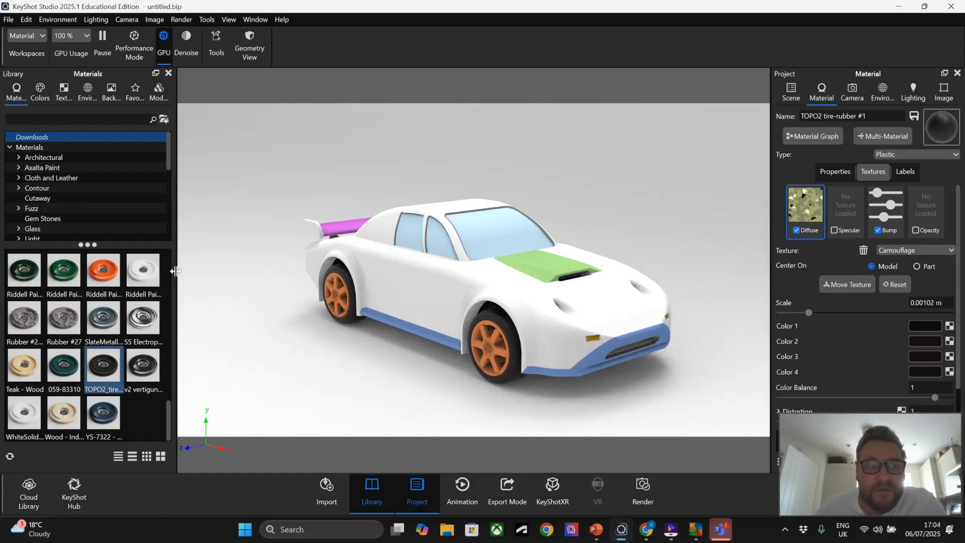
pyautogui.scroll(5, 62, 320)
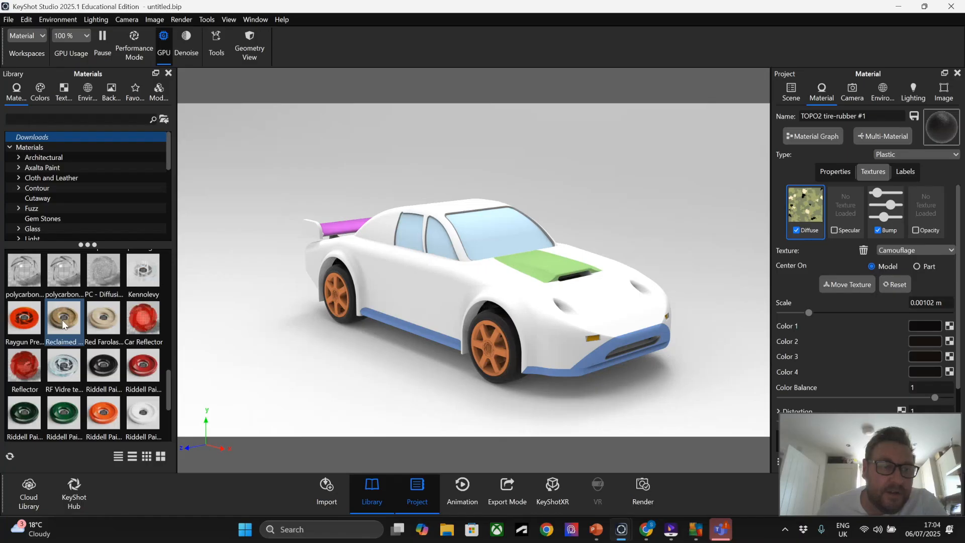
pyautogui.moveTo(54, 263); pyautogui.dragTo(478, 236)
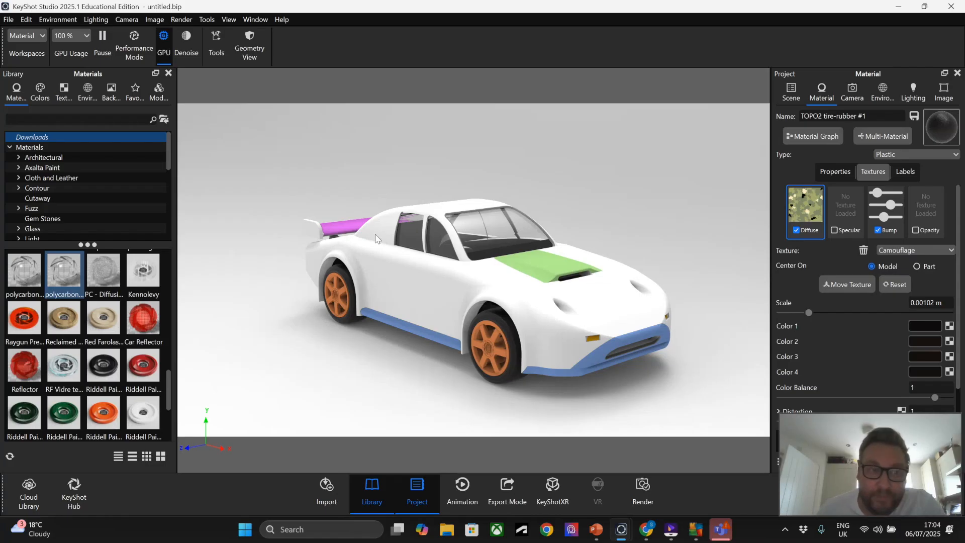
# Apply the downloaded Nylon Fabric Black material to the green bonnet panel
pyautogui.scroll(-3, 103, 363)
pyautogui.click(103, 363)
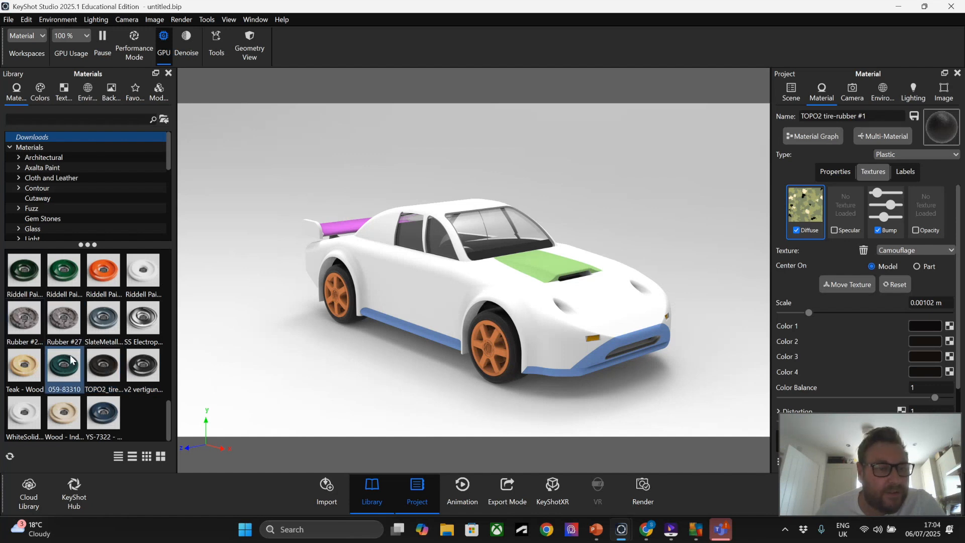
pyautogui.scroll(3, 70, 358)
pyautogui.scroll(3, 70, 358)
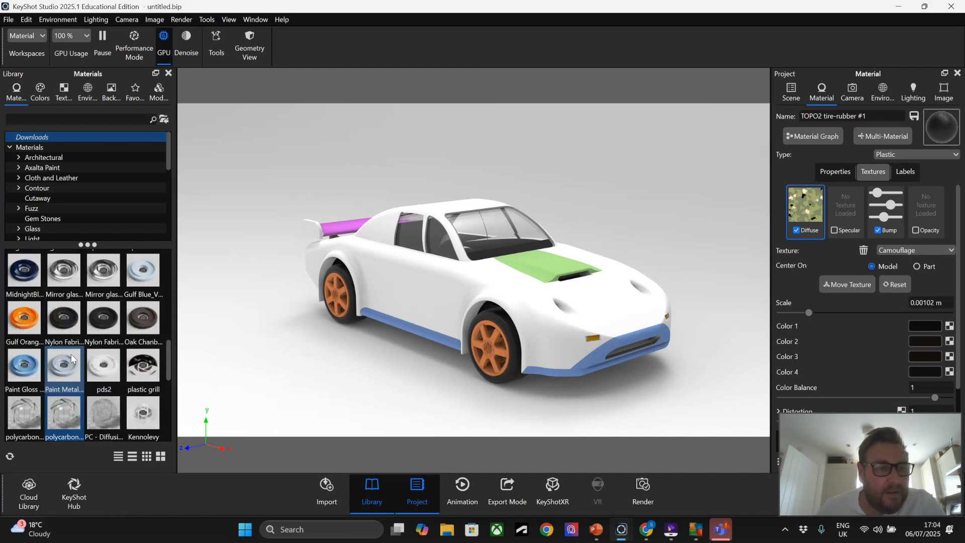
pyautogui.moveTo(105, 333)
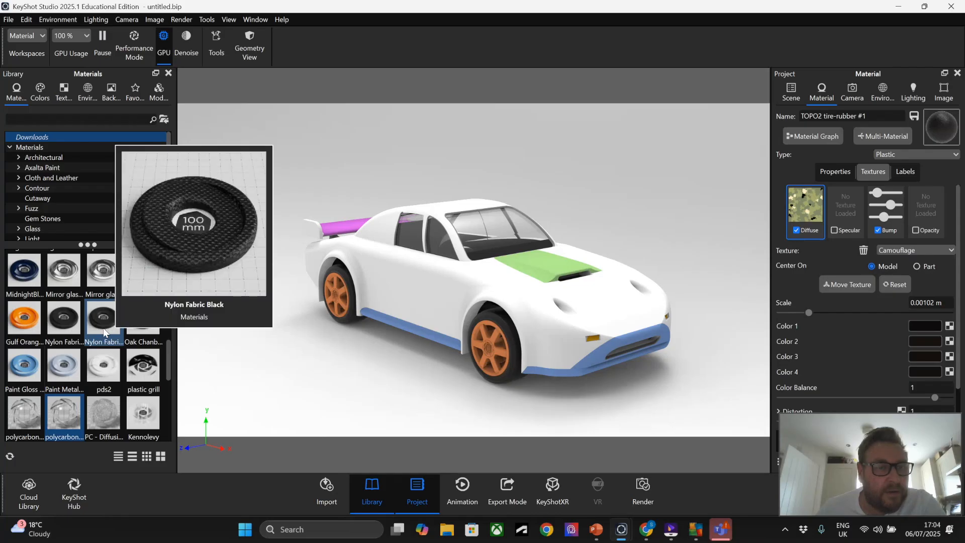
pyautogui.moveTo(104, 332); pyautogui.dragTo(555, 271)
# Set the scale of the bonnet material's carbon-fibre bump texture to 0.024, keeping Box Map mapping
pyautogui.scroll(10, 555, 267)
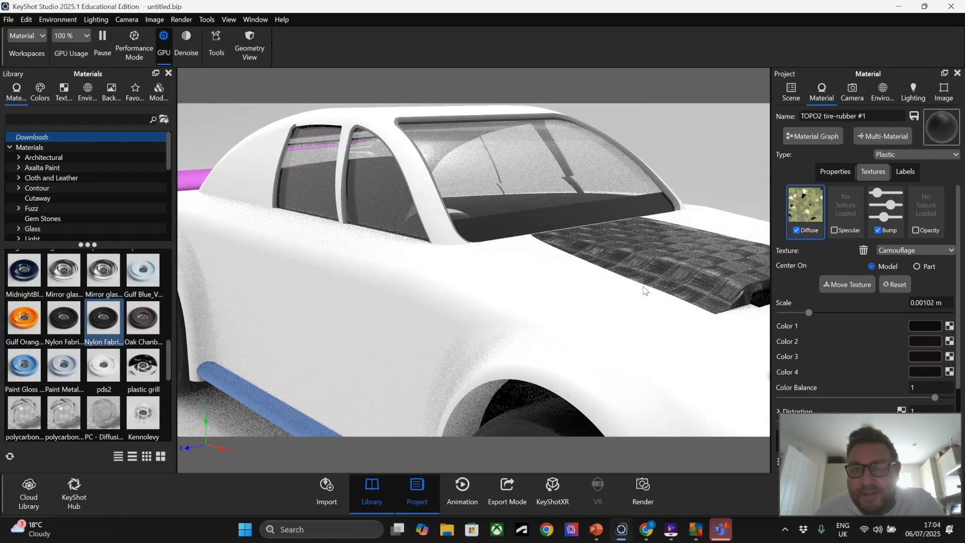
pyautogui.moveTo(644, 291); pyautogui.dragTo(599, 371)
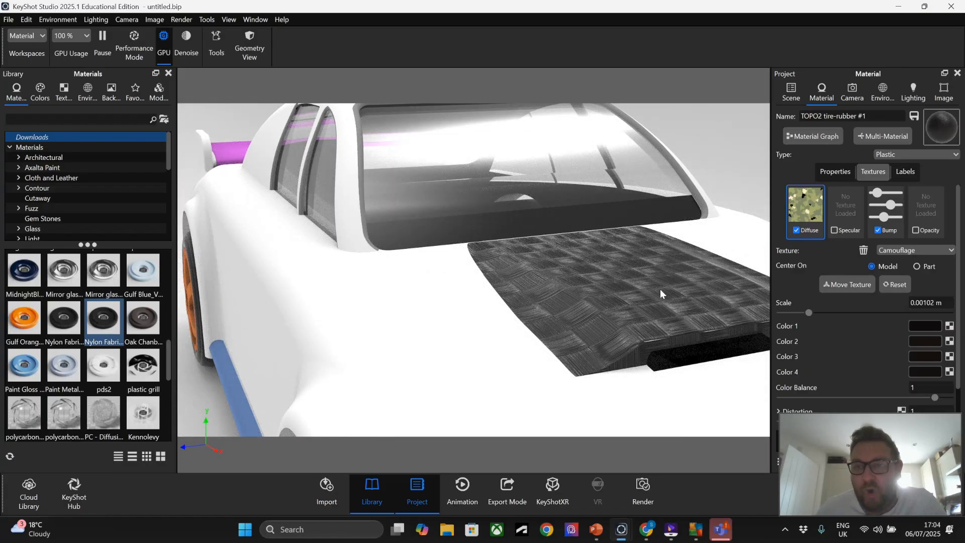
pyautogui.doubleClick(646, 314)
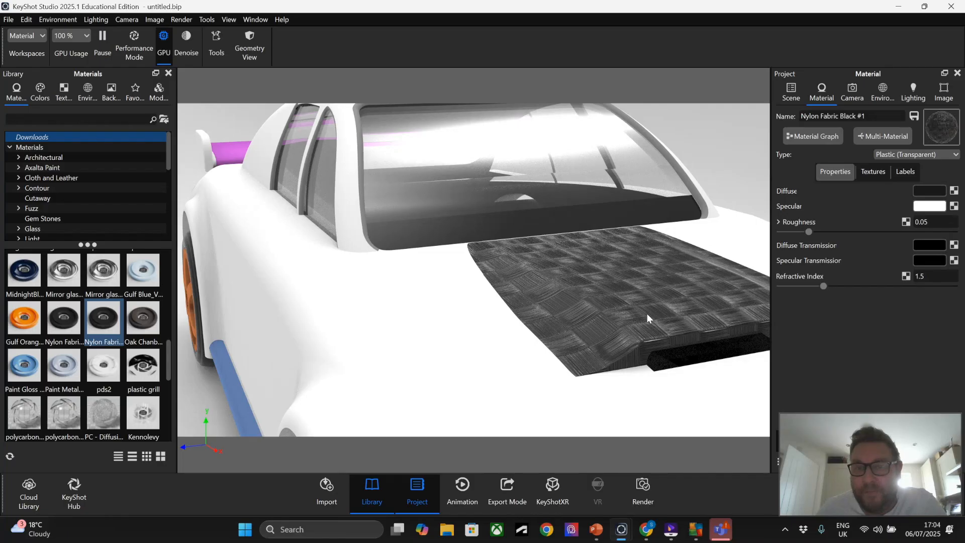
pyautogui.click(871, 172)
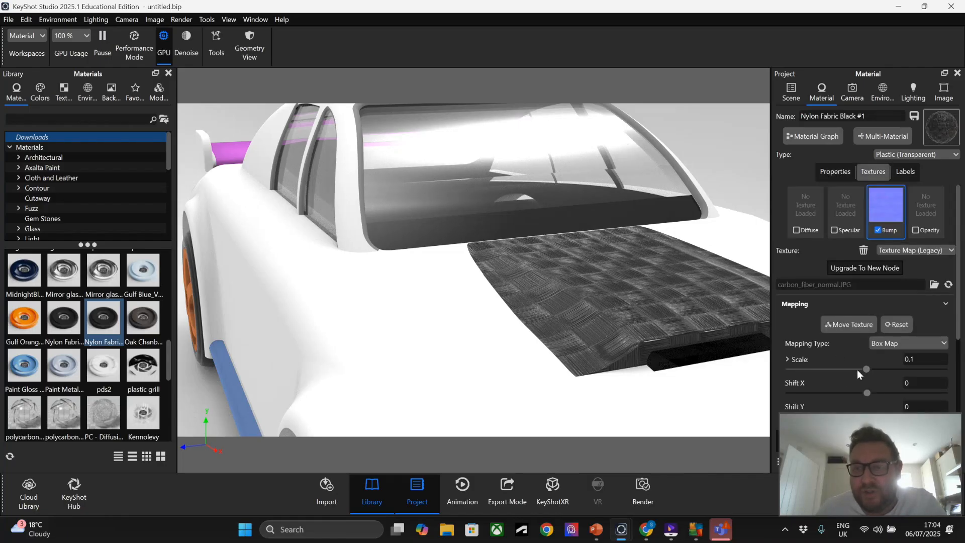
pyautogui.moveTo(861, 370); pyautogui.dragTo(827, 369)
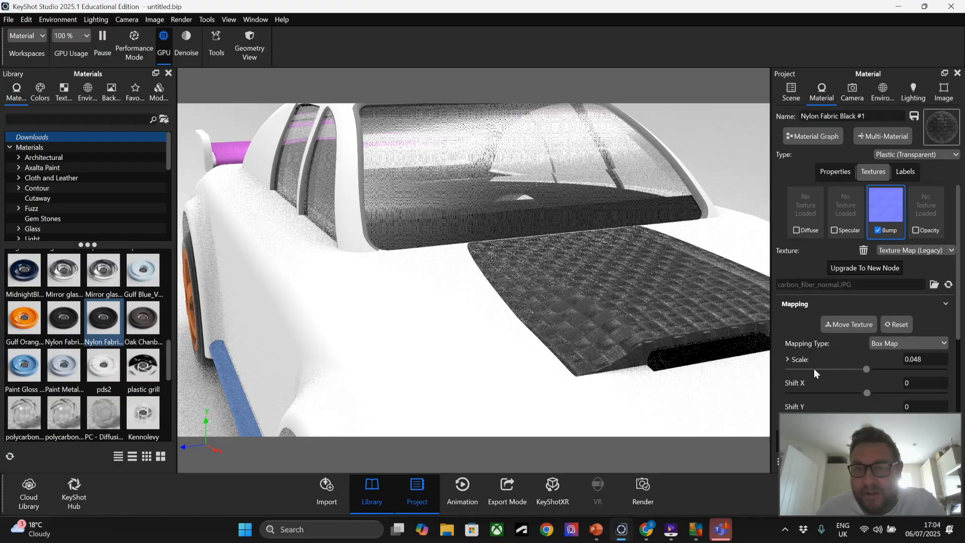
pyautogui.click(805, 368)
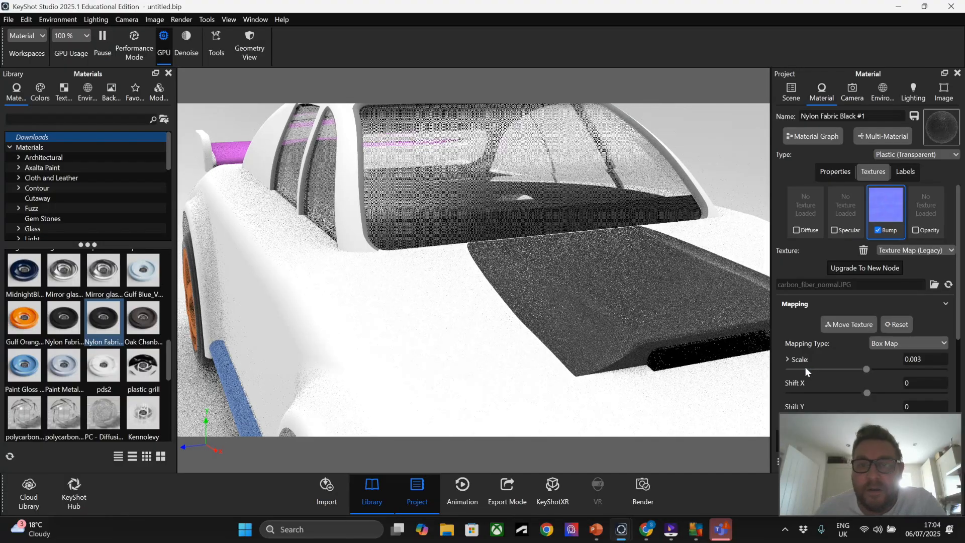
pyautogui.click(880, 368)
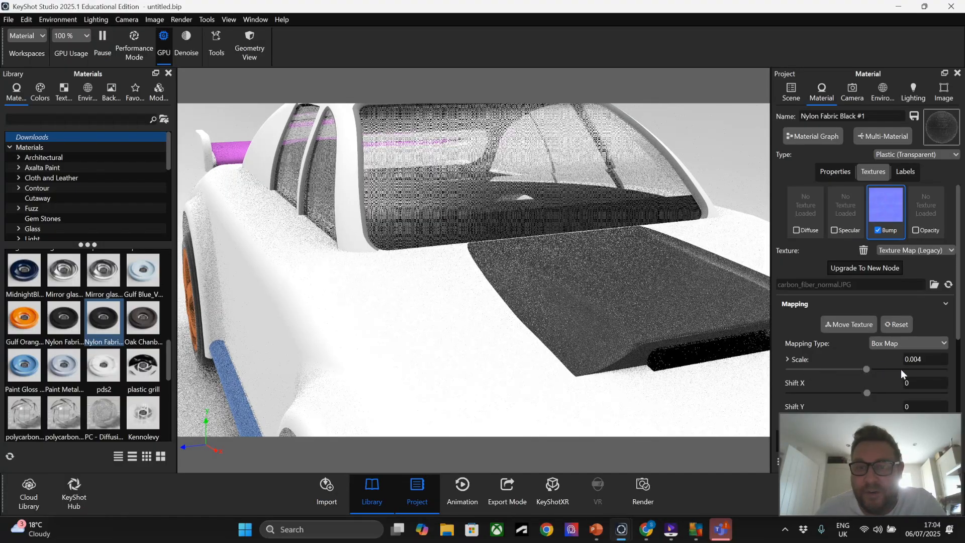
pyautogui.click(915, 369)
pyautogui.click(921, 369)
pyautogui.click(919, 368)
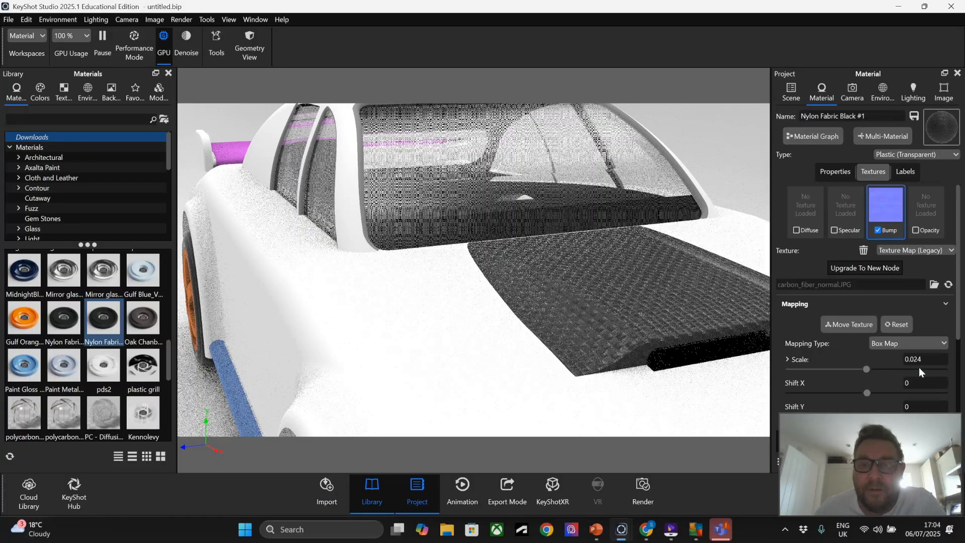
# Examine the whole car with its new bonnet texture from the front and a three-quarter angle
pyautogui.scroll(-2, 440, 231)
pyautogui.scroll(-3, 441, 231)
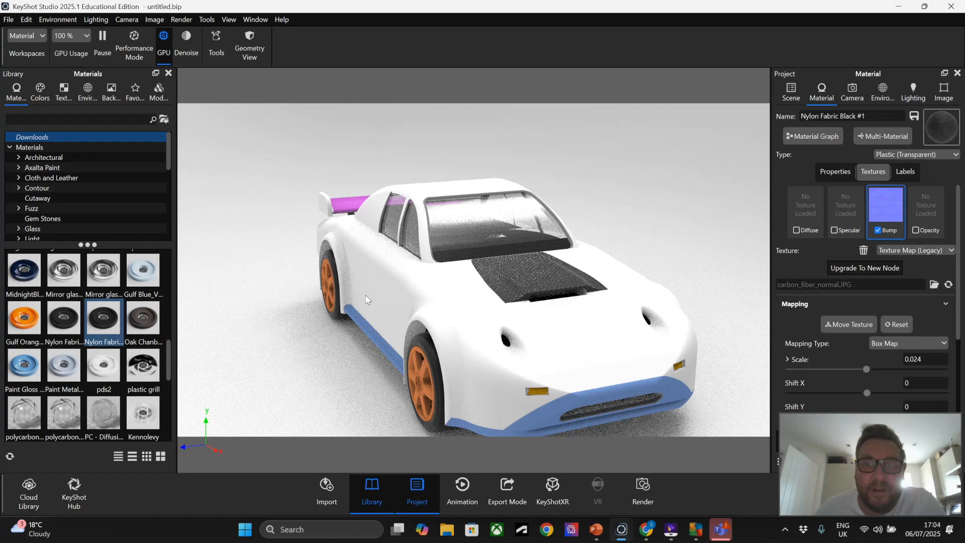
pyautogui.rightClick(396, 271)
pyautogui.click(283, 320)
pyautogui.moveTo(291, 324); pyautogui.dragTo(330, 321, button='middle')
pyautogui.moveTo(314, 333); pyautogui.dragTo(376, 325)
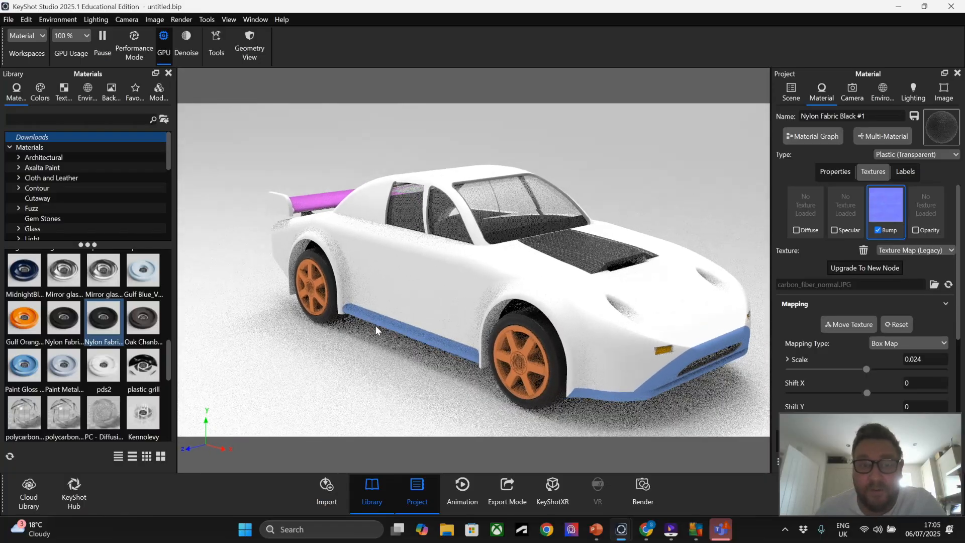
pyautogui.scroll(-1, 363, 332)
pyautogui.scroll(-1, 384, 288)
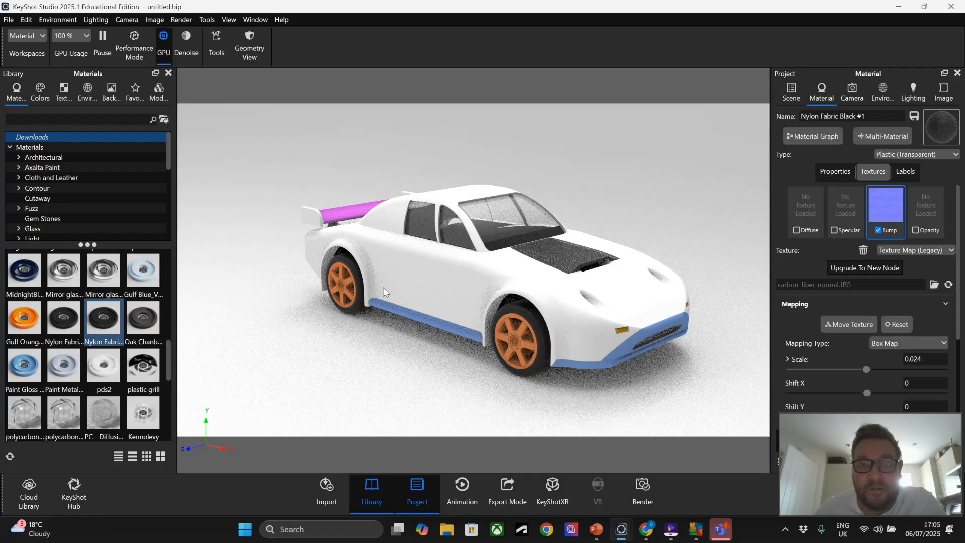
# Browse the material library and open its Anodized metals category
pyautogui.scroll(3, 69, 305)
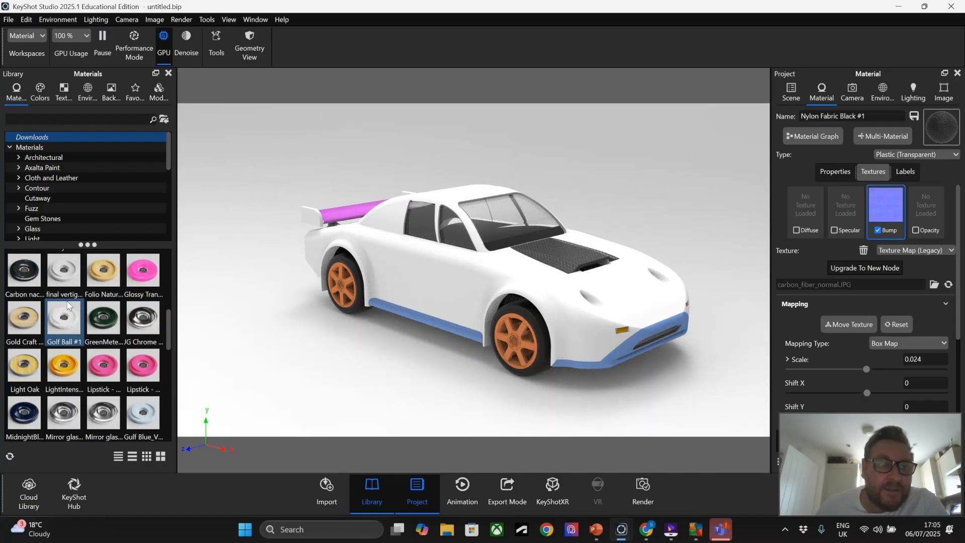
pyautogui.scroll(3, 68, 305)
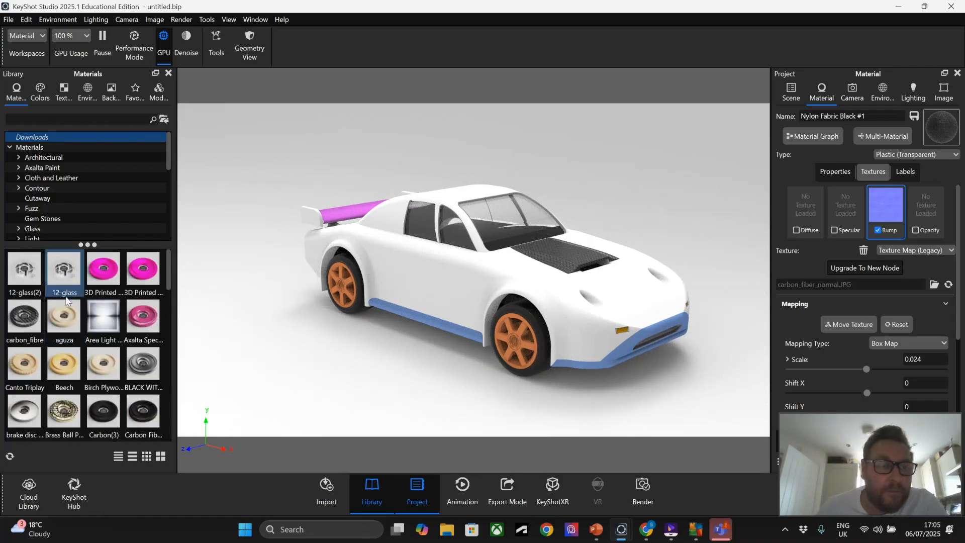
pyautogui.scroll(-3, 66, 300)
pyautogui.scroll(-2, 49, 159)
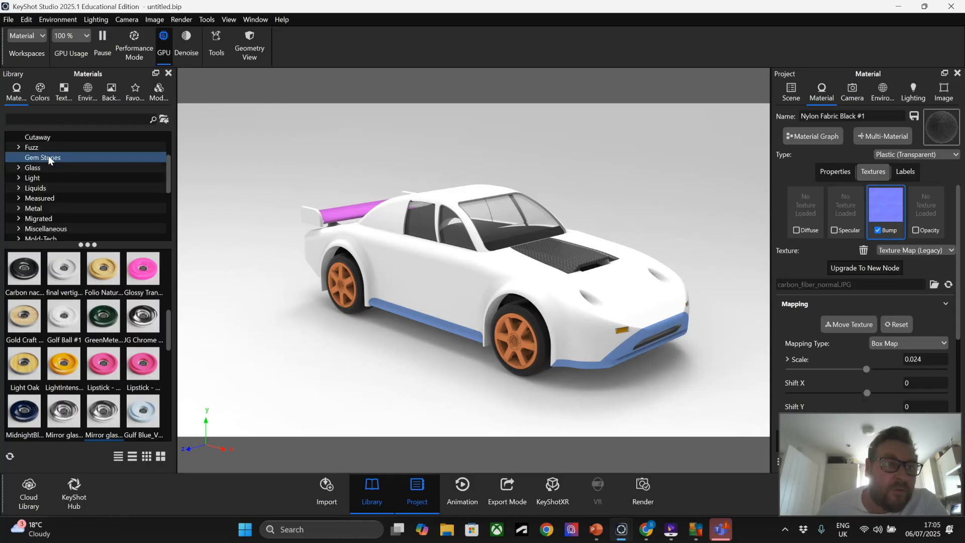
pyautogui.click(18, 208)
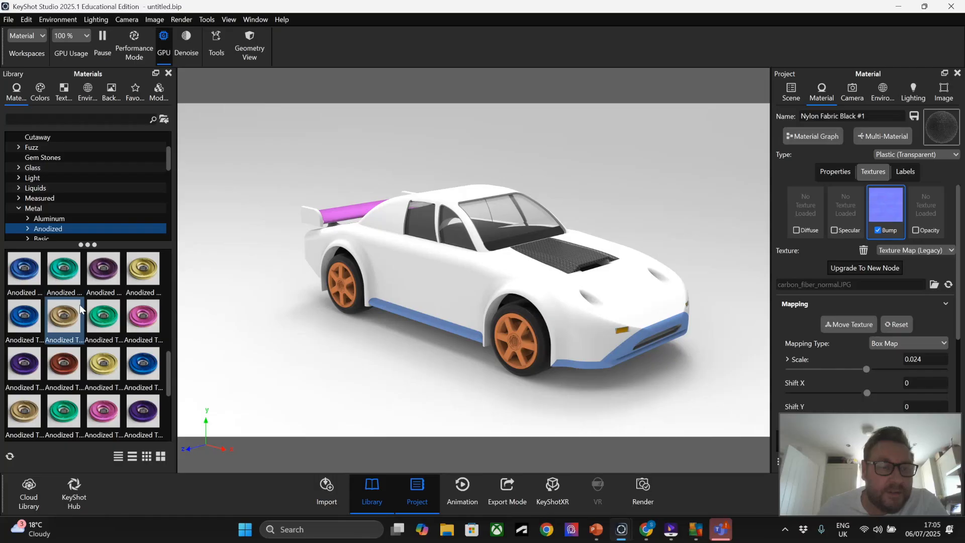
# Try bronze and blue anodized titanium materials on the car's wheel rims
pyautogui.moveTo(24, 410); pyautogui.dragTo(344, 288)
pyautogui.moveTo(63, 315); pyautogui.dragTo(345, 289)
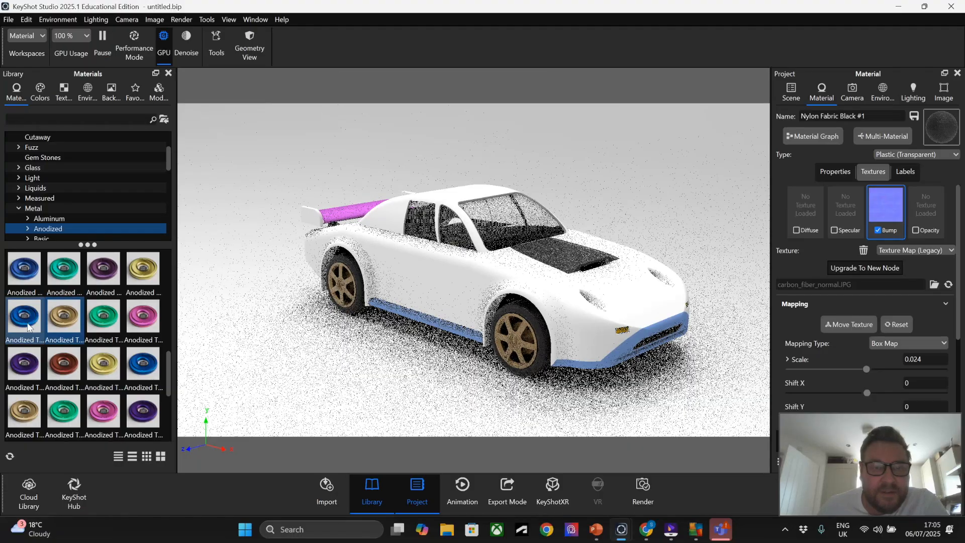
pyautogui.scroll(-3, 102, 417)
pyautogui.moveTo(142, 316); pyautogui.dragTo(347, 289)
pyautogui.moveTo(103, 315); pyautogui.dragTo(343, 285)
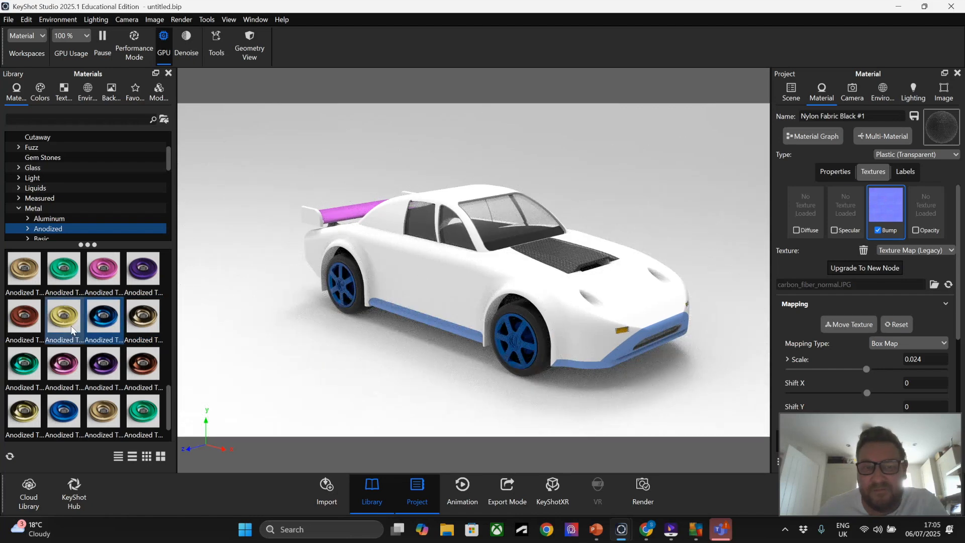
# Apply the gold-yellow anodized titanium material to the car's wheel rims
pyautogui.moveTo(52, 370)
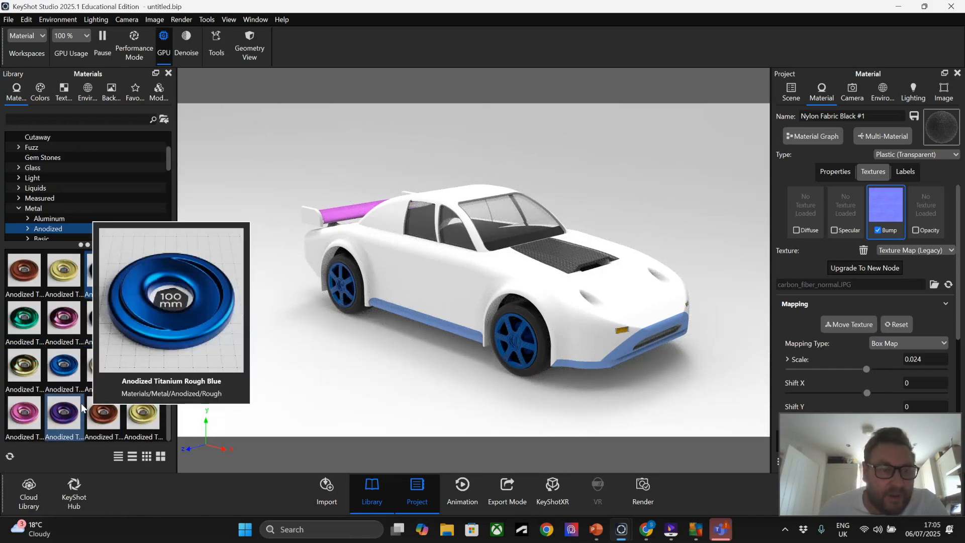
pyautogui.scroll(-1, 133, 412)
pyautogui.moveTo(139, 413); pyautogui.dragTo(397, 274)
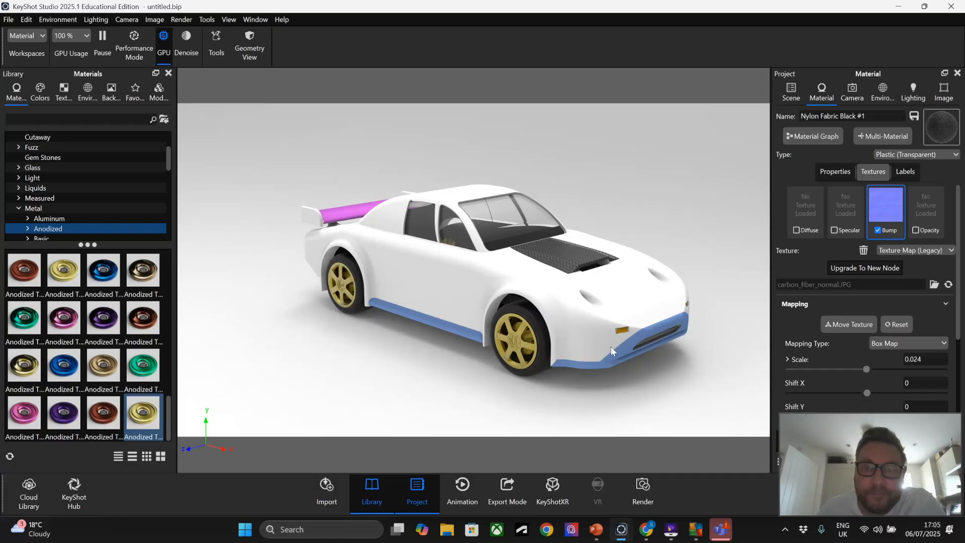
# Apply the downloaded Car Reflector material to the orange rectangular light at the front of the car
pyautogui.scroll(8, 644, 350)
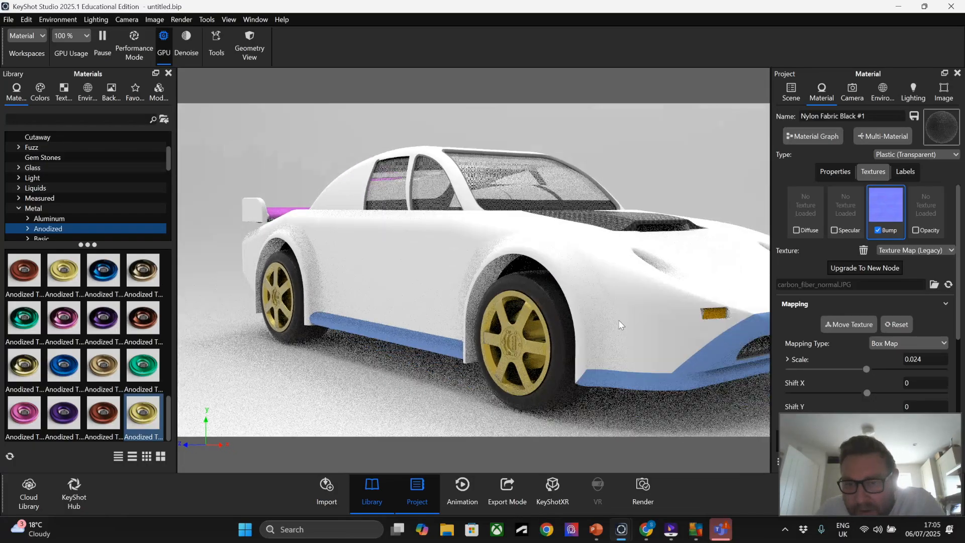
pyautogui.scroll(8, 620, 324)
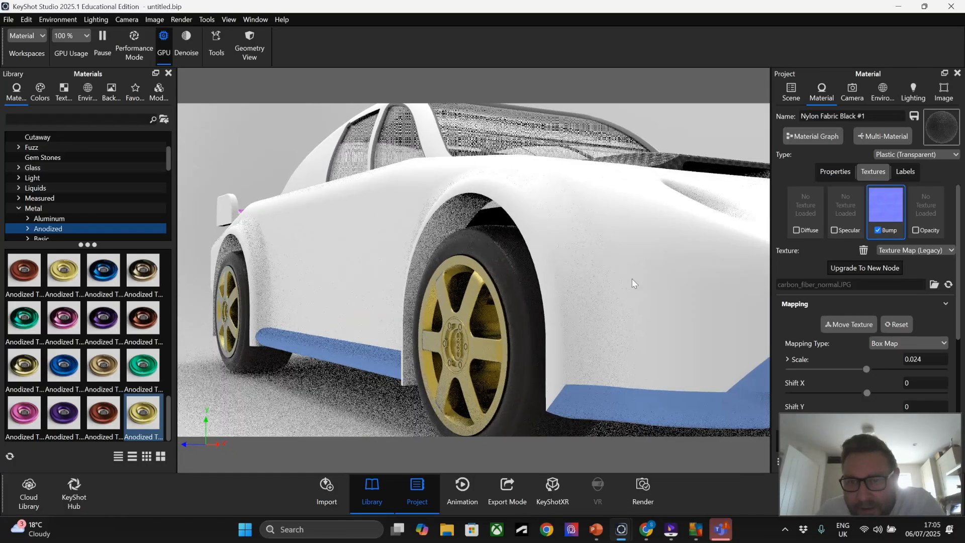
pyautogui.scroll(8, 621, 259)
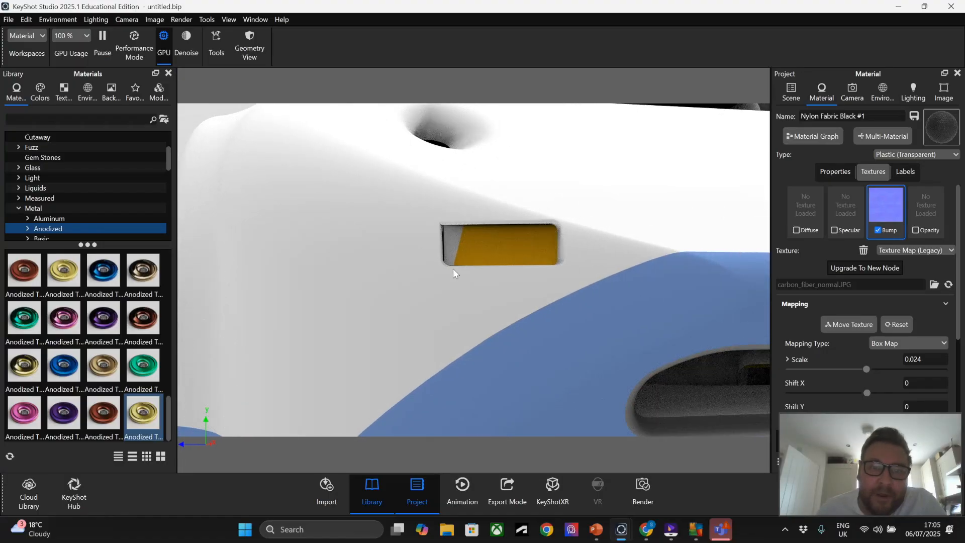
pyautogui.scroll(3, 40, 151)
pyautogui.click(37, 138)
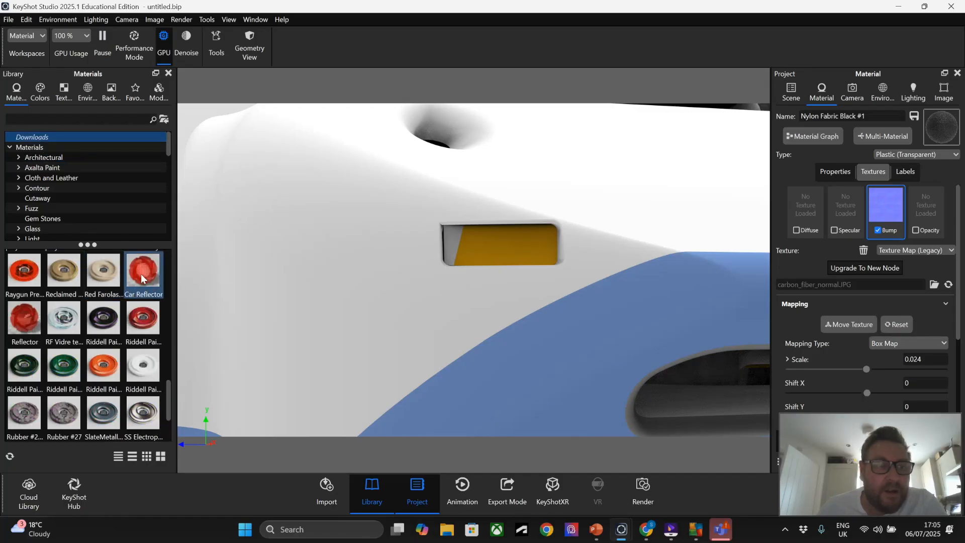
pyautogui.moveTo(142, 279); pyautogui.dragTo(488, 255)
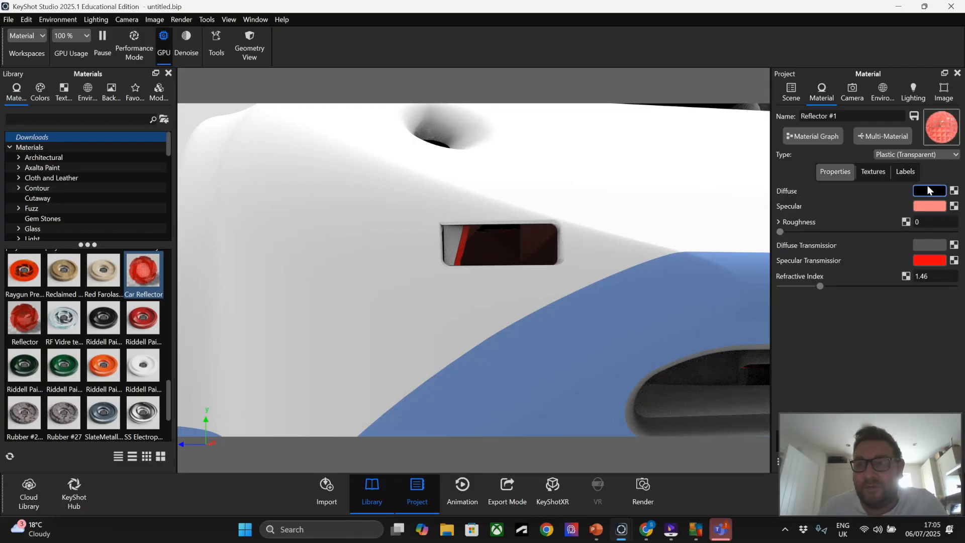
# Set the specular colour of the front light's reflector material to white, FFFFFF
pyautogui.click(927, 209)
pyautogui.moveTo(854, 140); pyautogui.dragTo(808, 118)
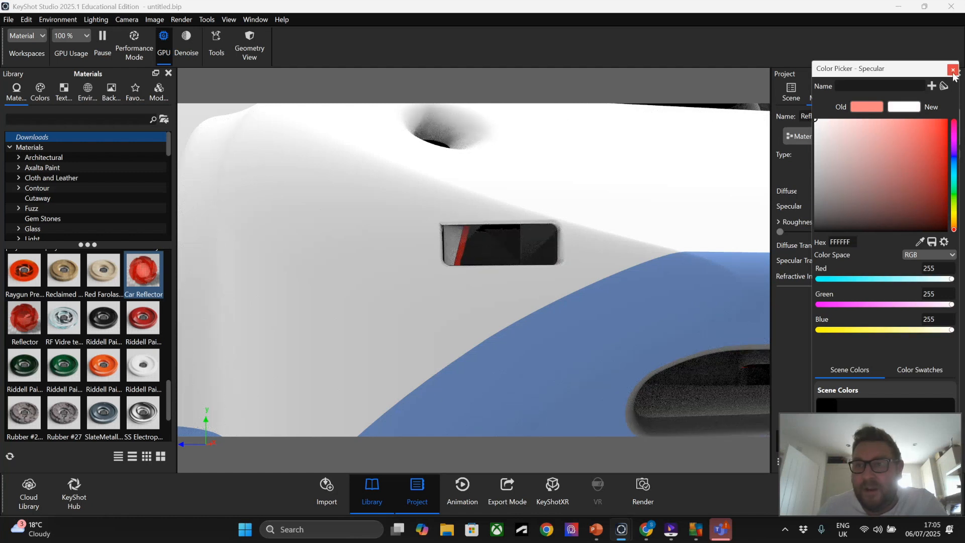
pyautogui.moveTo(905, 444); pyautogui.dragTo(754, 426)
pyautogui.click(947, 501)
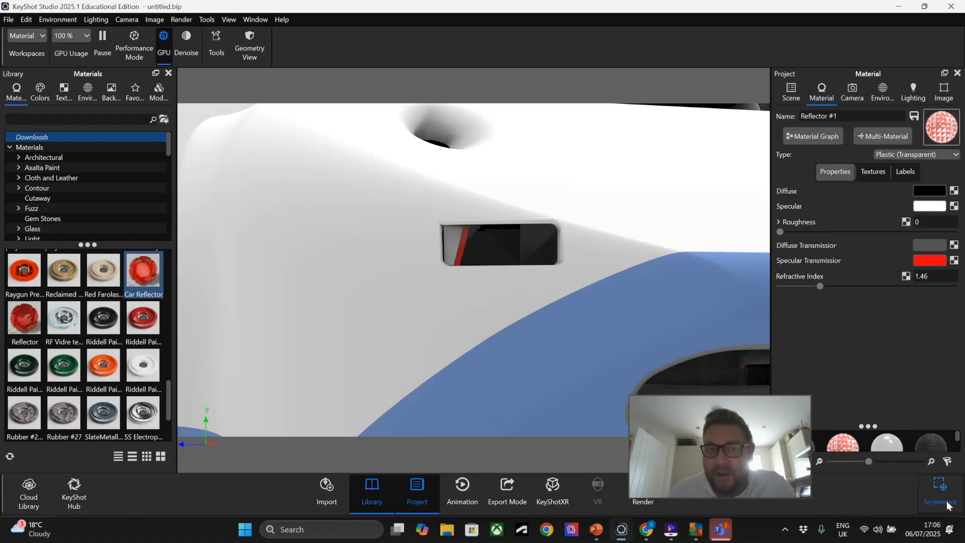
# Set the specular transmission colour of the front light's reflector material to near-white, FBFBFB
pyautogui.click(934, 260)
pyautogui.click(816, 123)
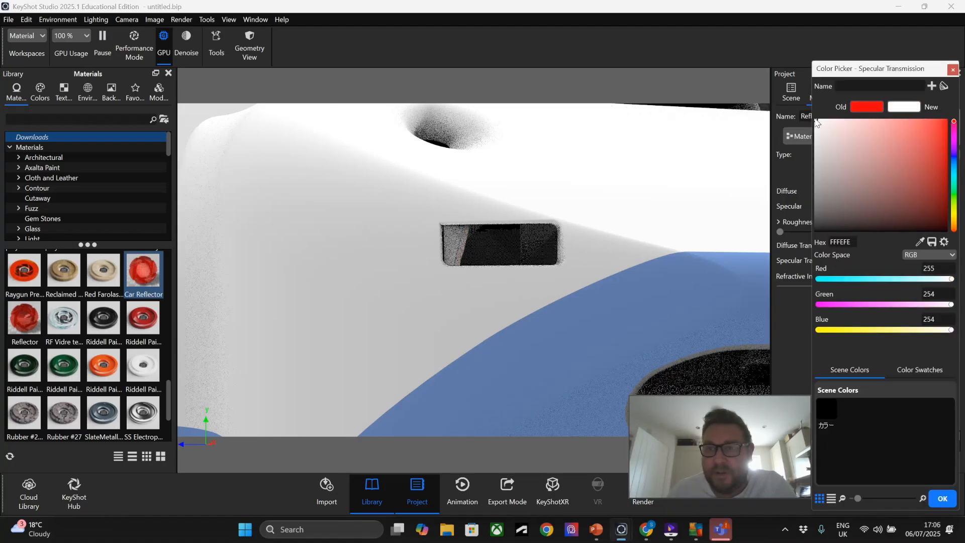
pyautogui.click(815, 124)
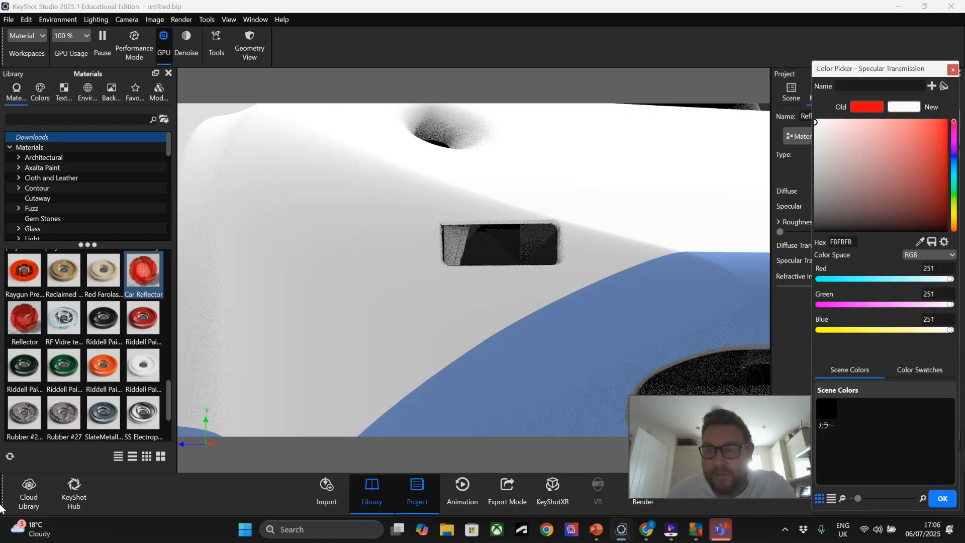
pyautogui.click(943, 498)
pyautogui.moveTo(773, 409); pyautogui.dragTo(893, 423)
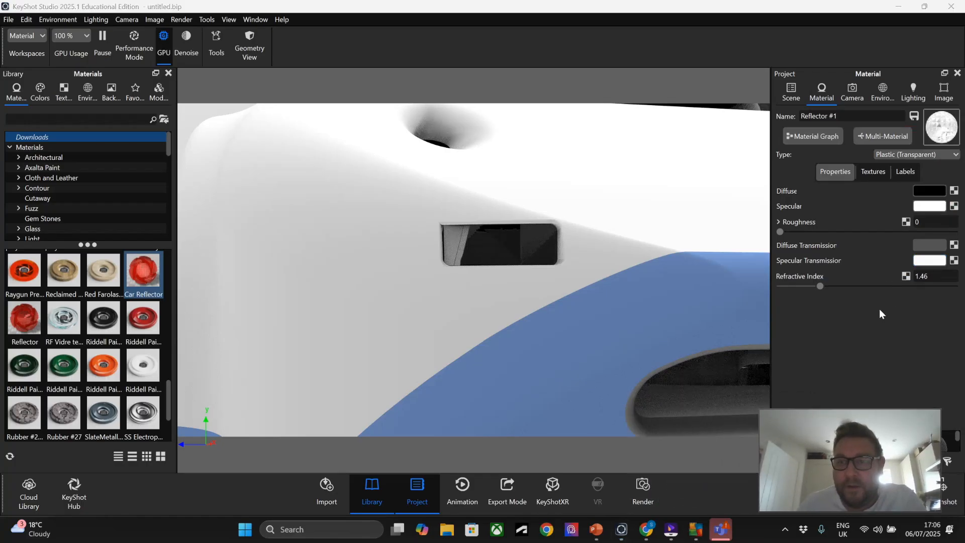
# Set the scale of the front light's reflector bump texture to 0.005
pyautogui.click(874, 172)
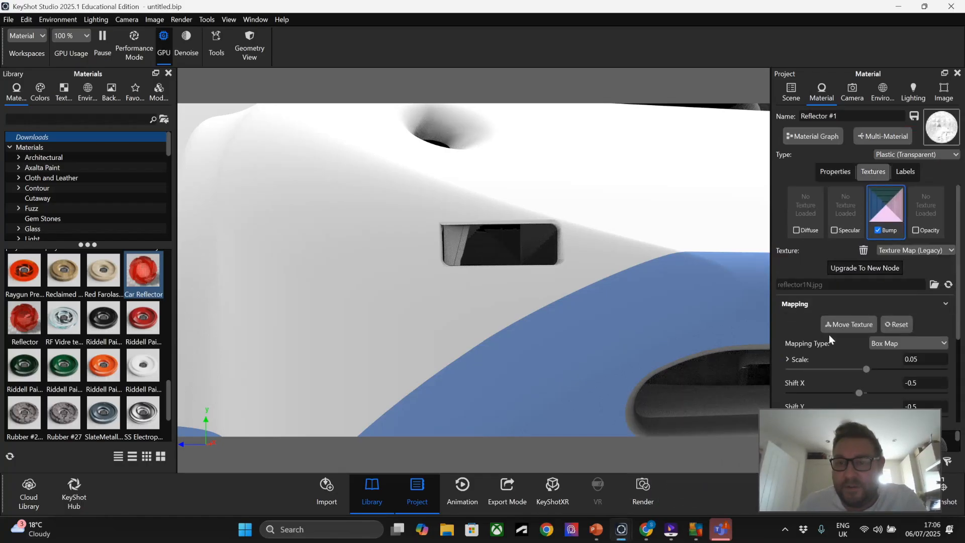
pyautogui.click(835, 369)
pyautogui.click(827, 369)
pyautogui.click(819, 369)
pyautogui.click(810, 368)
pyautogui.click(810, 368)
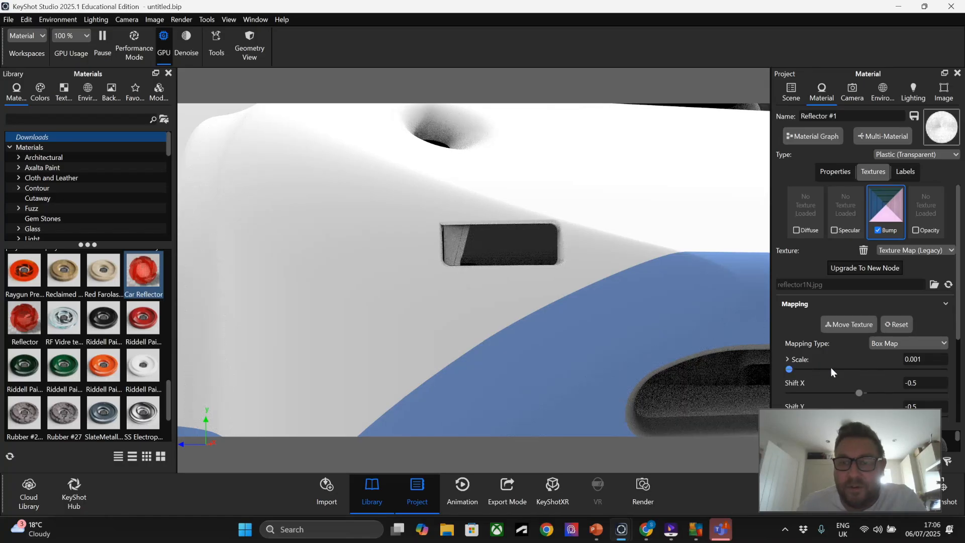
pyautogui.click(826, 368)
pyautogui.moveTo(835, 369); pyautogui.dragTo(824, 369)
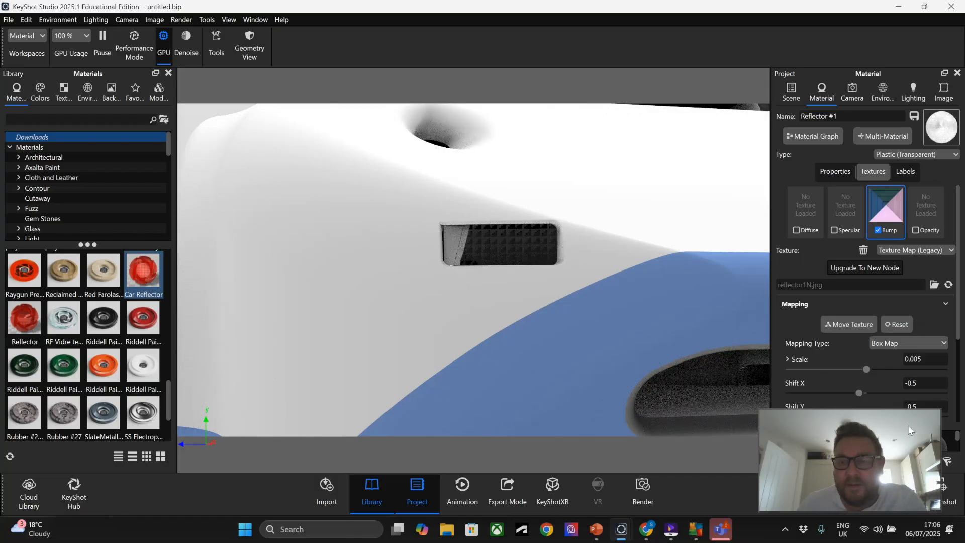
# Try the blue Techno paint from the Axalta Hot Hues collection on the side skirts and front bumper trim
pyautogui.scroll(-5, 676, 330)
pyautogui.scroll(-5, 674, 330)
pyautogui.moveTo(674, 329); pyautogui.dragTo(700, 355)
pyautogui.scroll(-5, 636, 358)
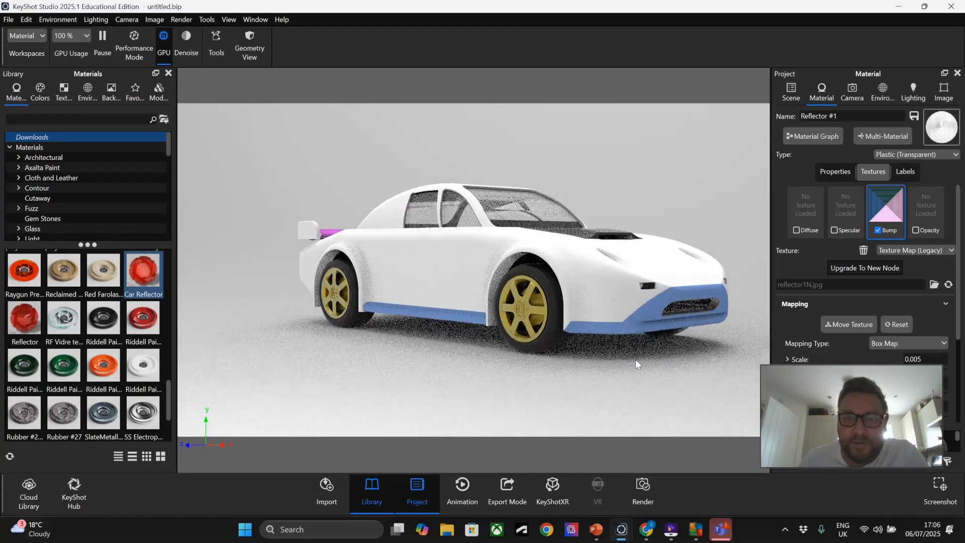
pyautogui.scroll(5, 601, 272)
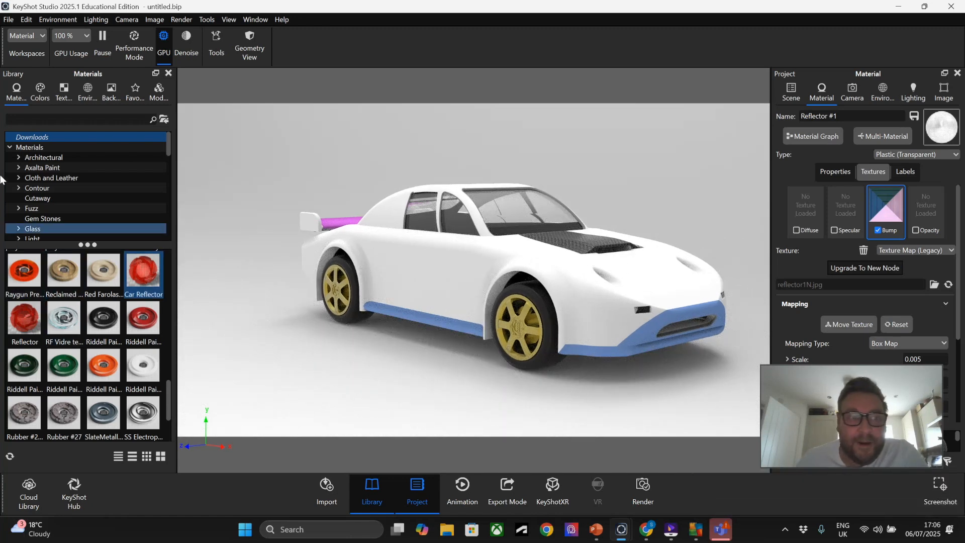
pyautogui.click(18, 168)
pyautogui.click(44, 178)
pyautogui.moveTo(63, 413); pyautogui.dragTo(402, 312)
pyautogui.moveTo(92, 377); pyautogui.dragTo(405, 312)
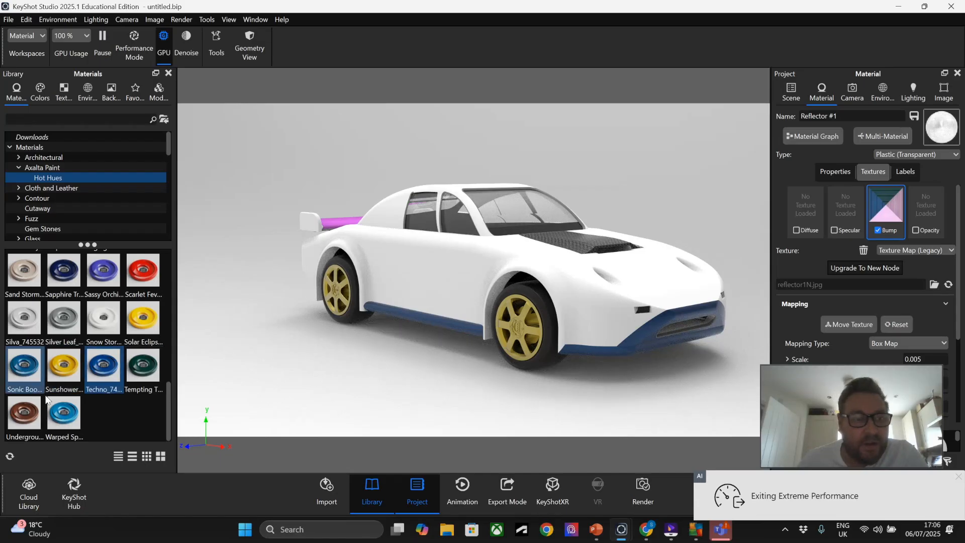
# Apply the blue gloss paint from the Paint materials to the side skirts, front bumper trim and rear spoiler wing
pyautogui.scroll(-3, 49, 188)
pyautogui.click(49, 188)
pyautogui.scroll(-6, 49, 188)
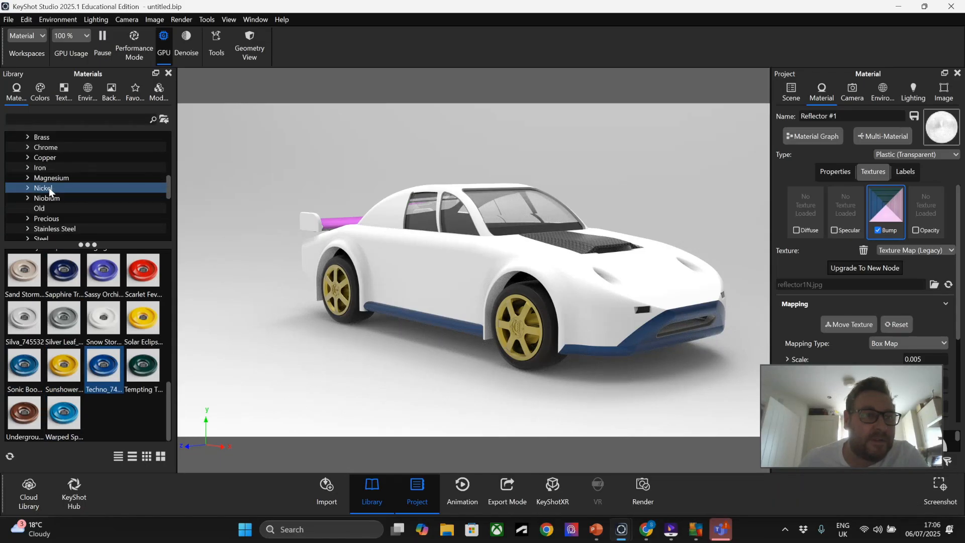
pyautogui.scroll(-1, 49, 188)
pyautogui.click(41, 198)
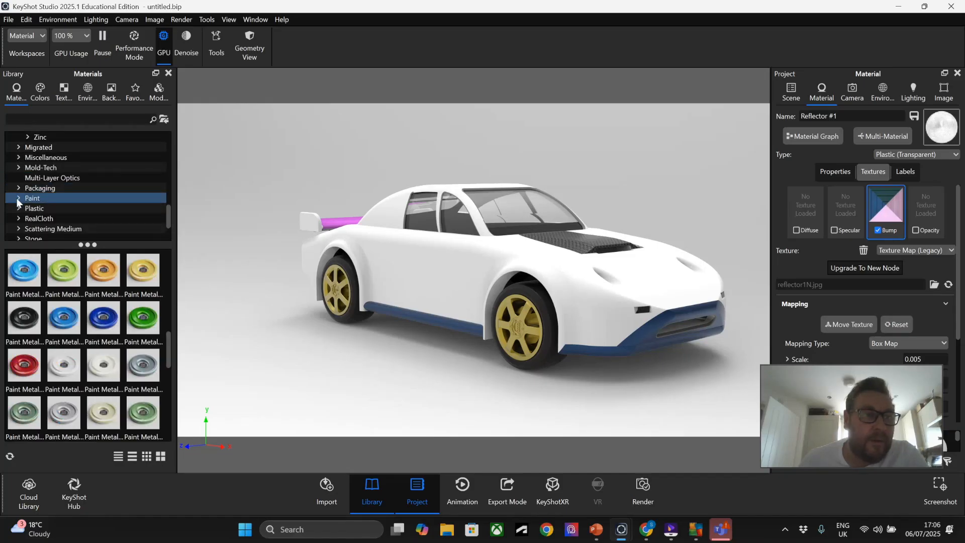
pyautogui.moveTo(18, 279); pyautogui.dragTo(425, 318)
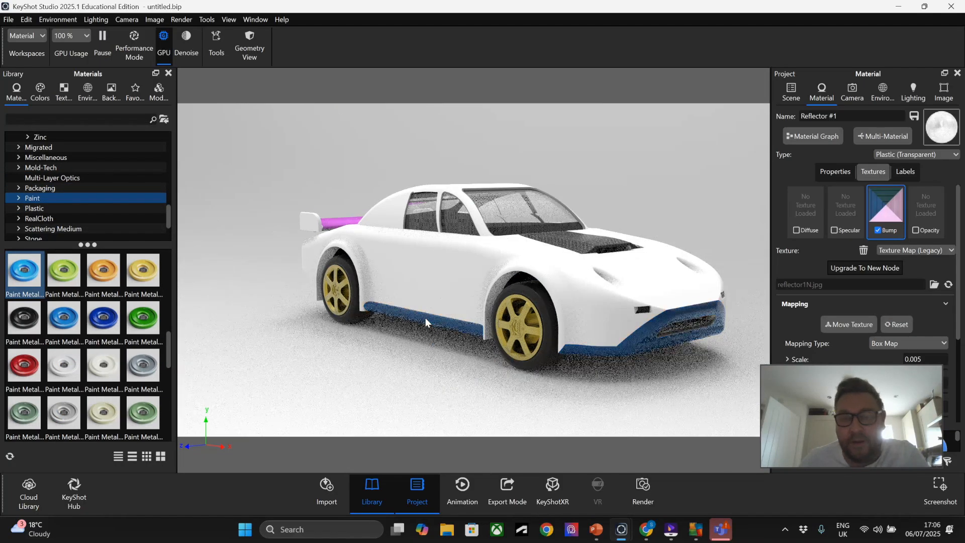
pyautogui.moveTo(236, 278); pyautogui.dragTo(289, 300)
pyautogui.moveTo(35, 274); pyautogui.dragTo(309, 204)
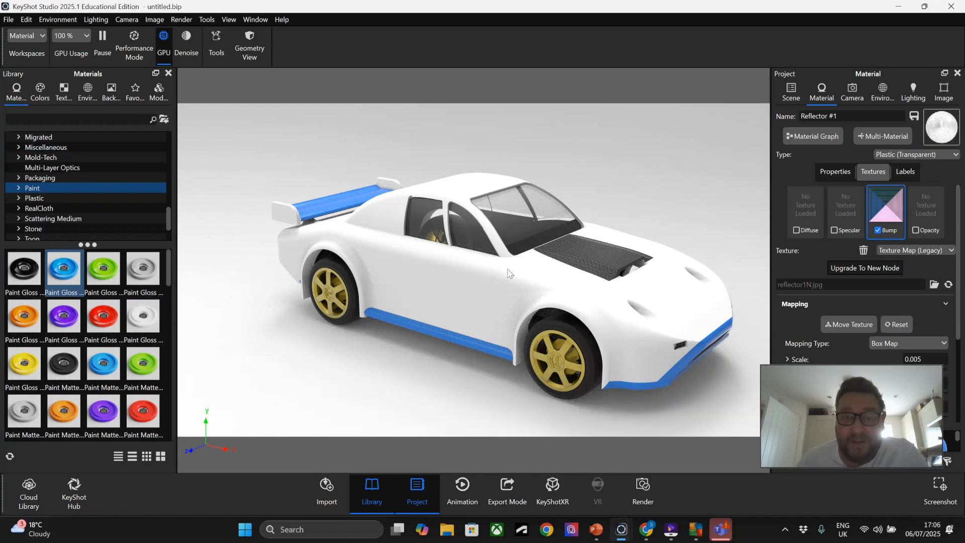
# Apply the downloaded Car Reflector material to the red tail lights at the rear of the car
pyautogui.moveTo(284, 310); pyautogui.dragTo(574, 293)
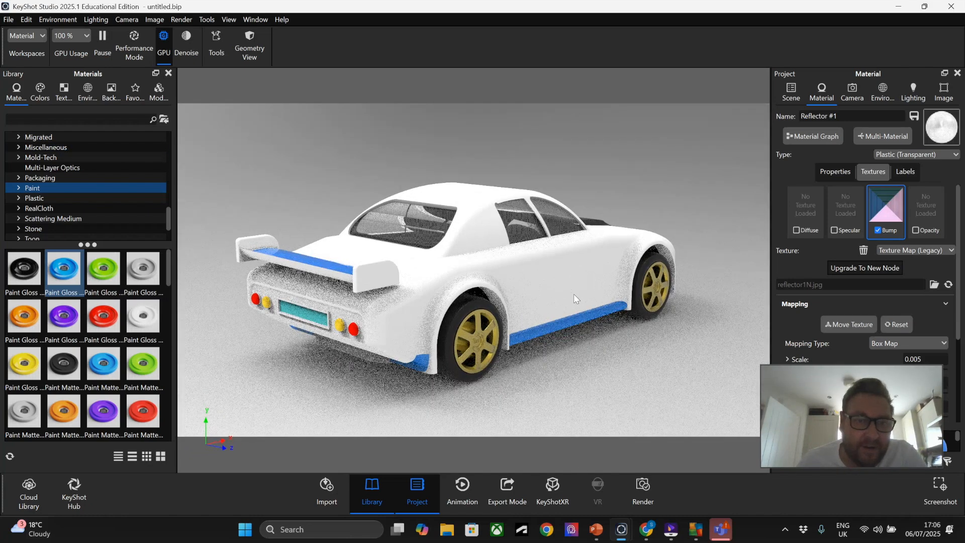
pyautogui.scroll(8, 52, 140)
pyautogui.scroll(3, 48, 141)
pyautogui.click(48, 137)
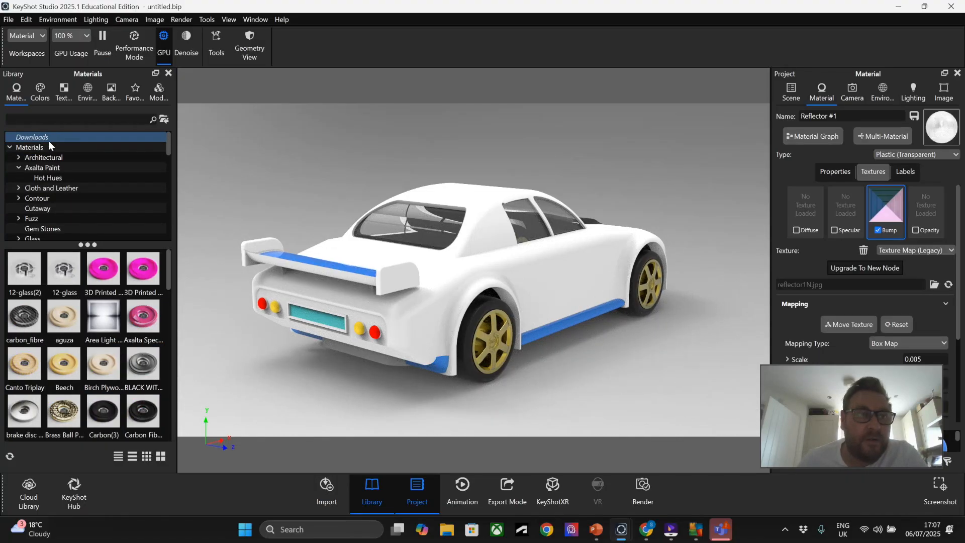
pyautogui.scroll(-6, 108, 394)
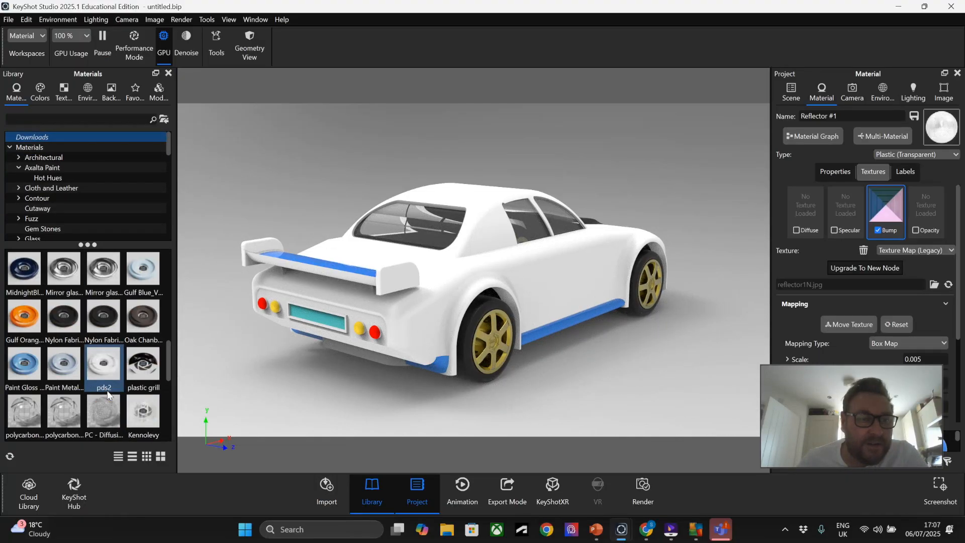
pyautogui.moveTo(143, 315); pyautogui.dragTo(374, 334)
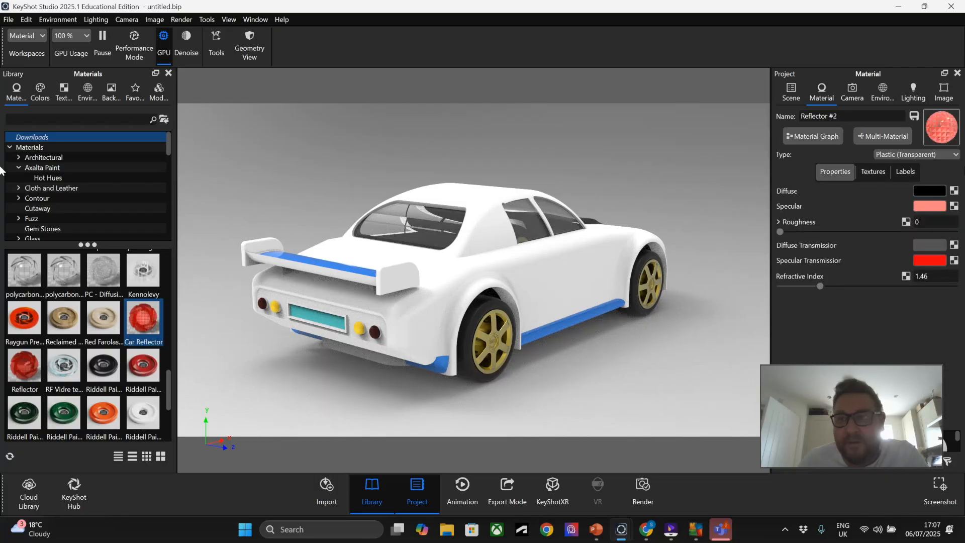
# Set the scale of the tail lights' reflector bump texture to 0.002 and check the pattern close up
pyautogui.click(887, 171)
pyautogui.scroll(-3, 881, 292)
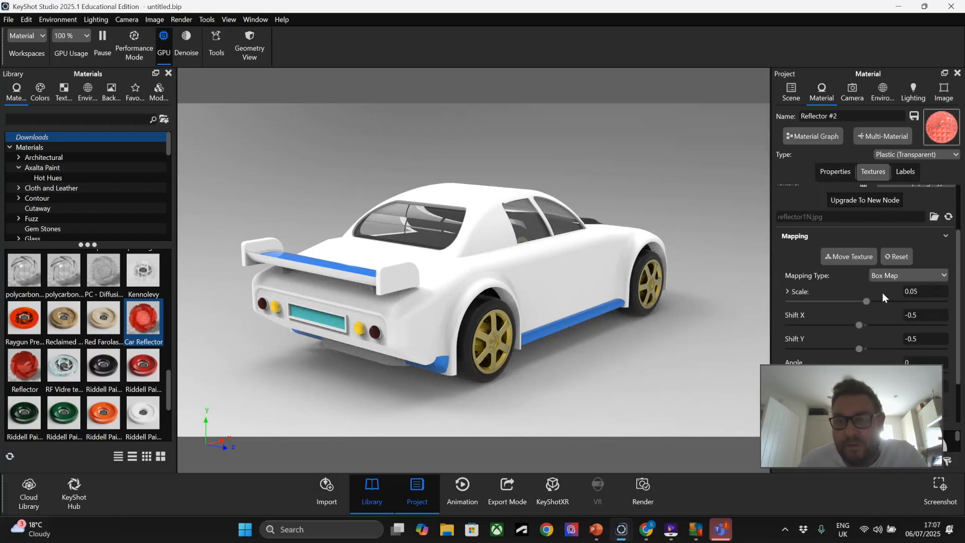
pyautogui.moveTo(835, 304); pyautogui.dragTo(814, 301)
pyautogui.scroll(5, 394, 351)
pyautogui.moveTo(394, 352); pyautogui.dragTo(427, 372)
pyautogui.scroll(-5, 427, 271)
pyautogui.scroll(4, 449, 275)
pyautogui.scroll(3, 450, 275)
pyautogui.scroll(2, 389, 250)
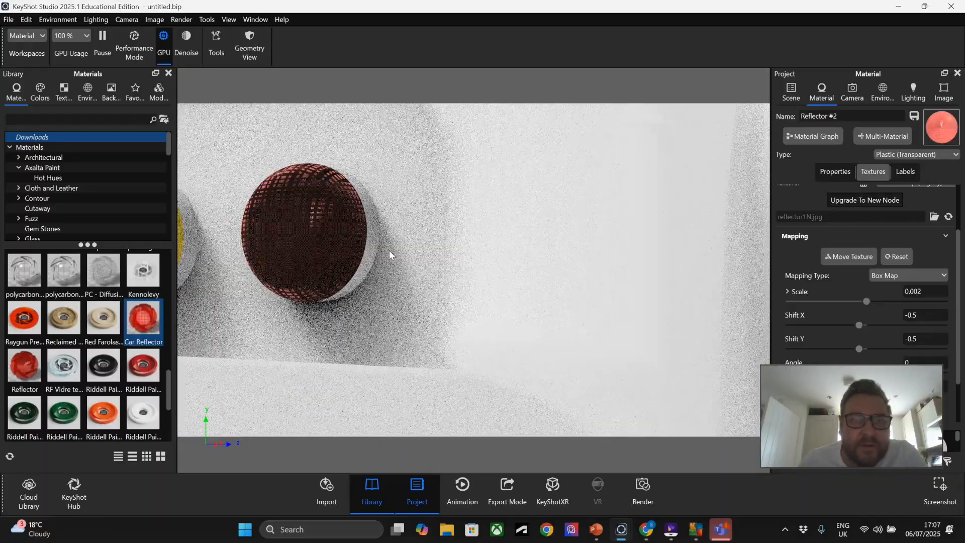
pyautogui.scroll(-1, 351, 234)
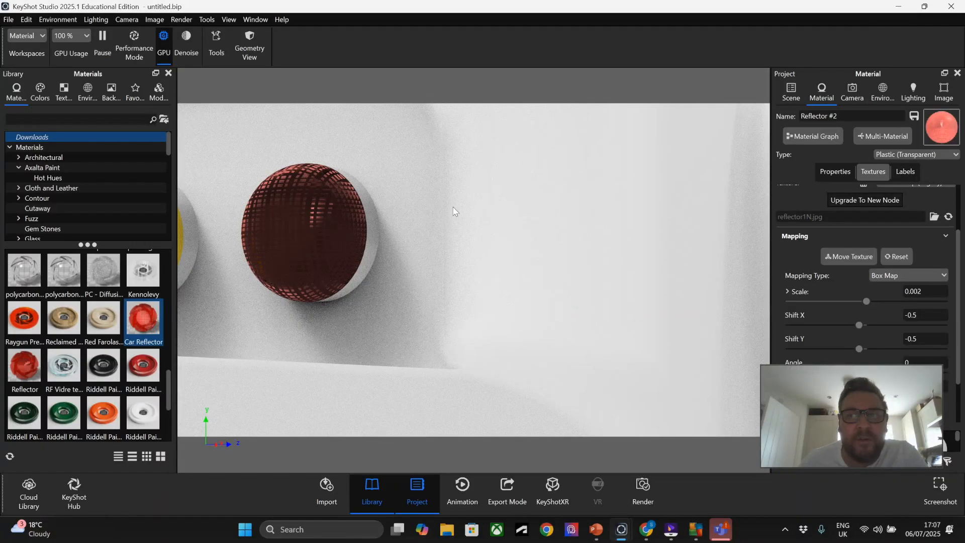
# Apply the downloaded Car Reflector material to the yellow tail light at the rear of the car
pyautogui.scroll(-5, 556, 385)
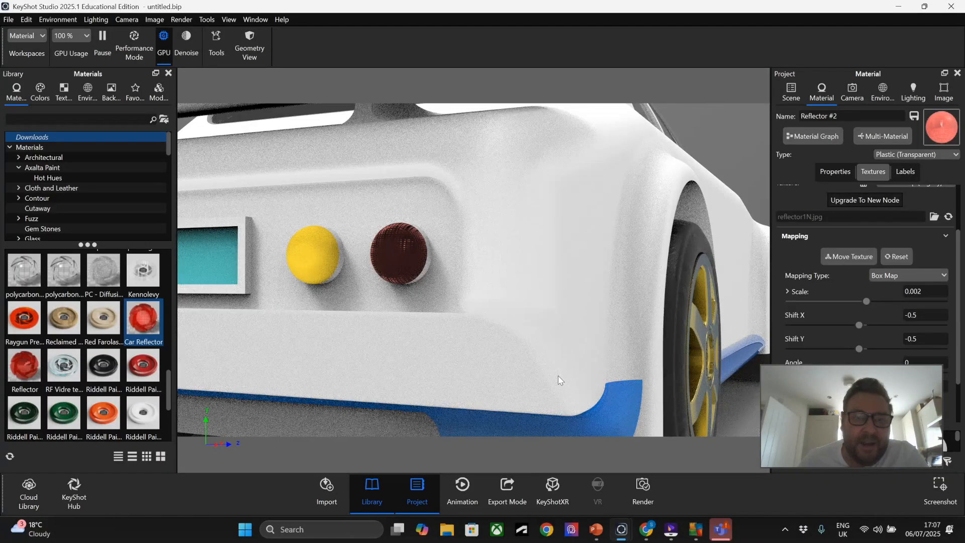
pyautogui.scroll(2, 321, 346)
pyautogui.moveTo(143, 328); pyautogui.dragTo(346, 260)
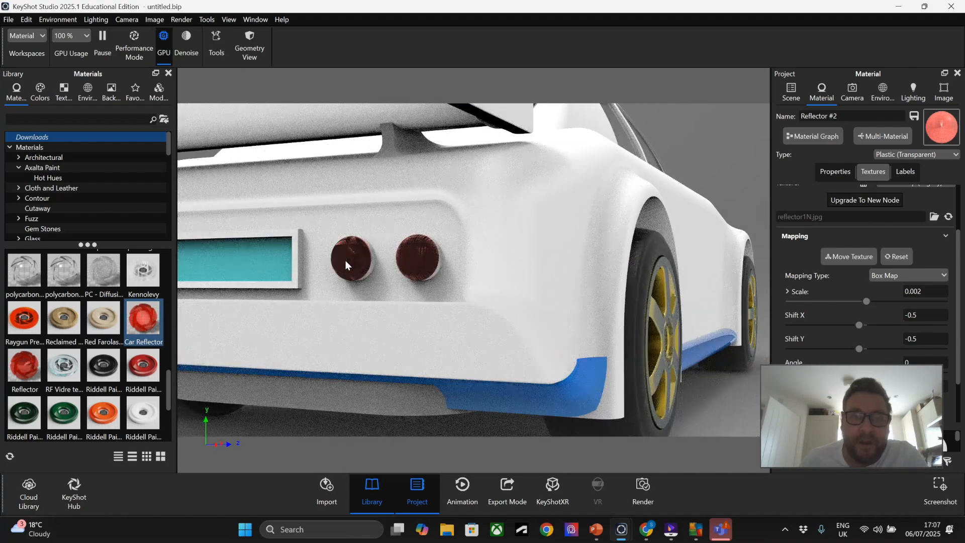
# Set the specular colour of the inner tail light's reflector material to amber, hex FEC500
pyautogui.click(923, 206)
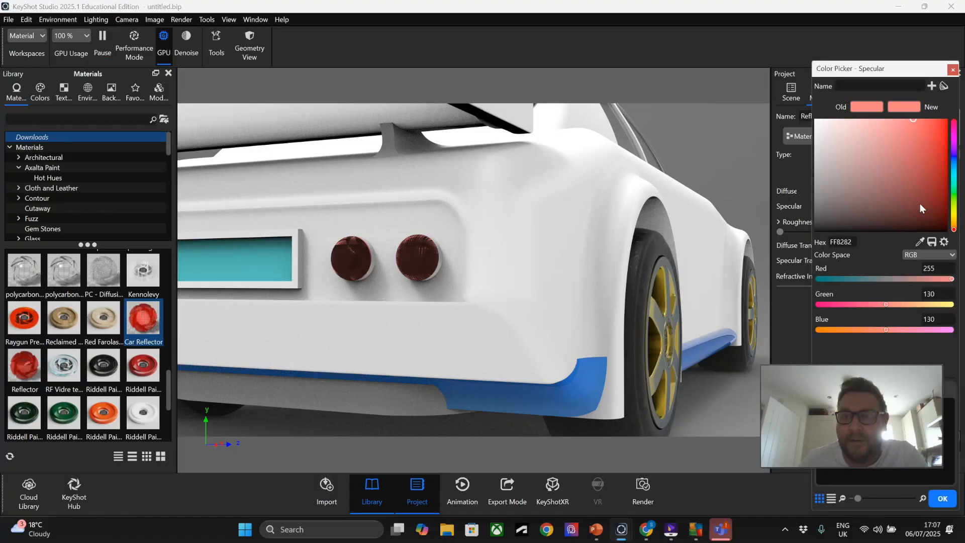
pyautogui.click(953, 215)
pyautogui.moveTo(932, 132); pyautogui.dragTo(949, 120)
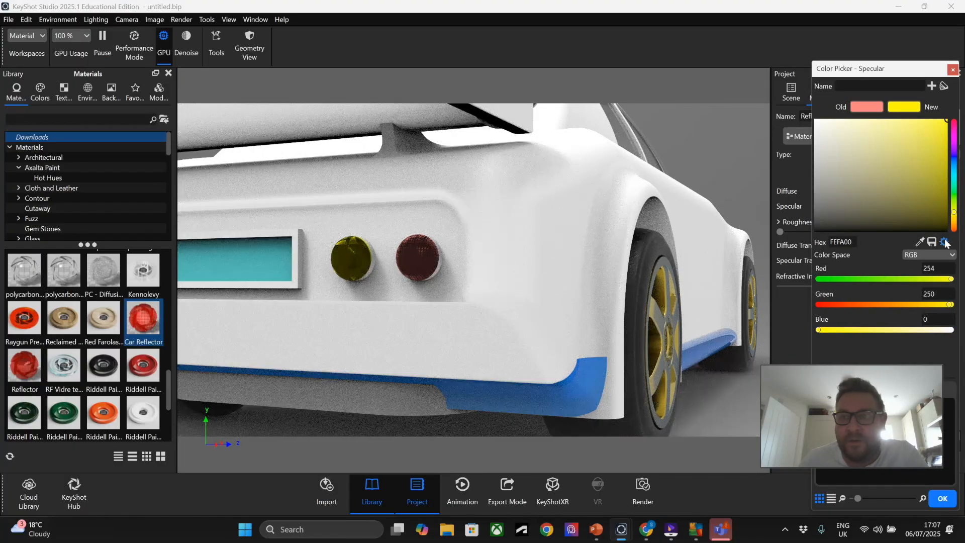
pyautogui.click(953, 221)
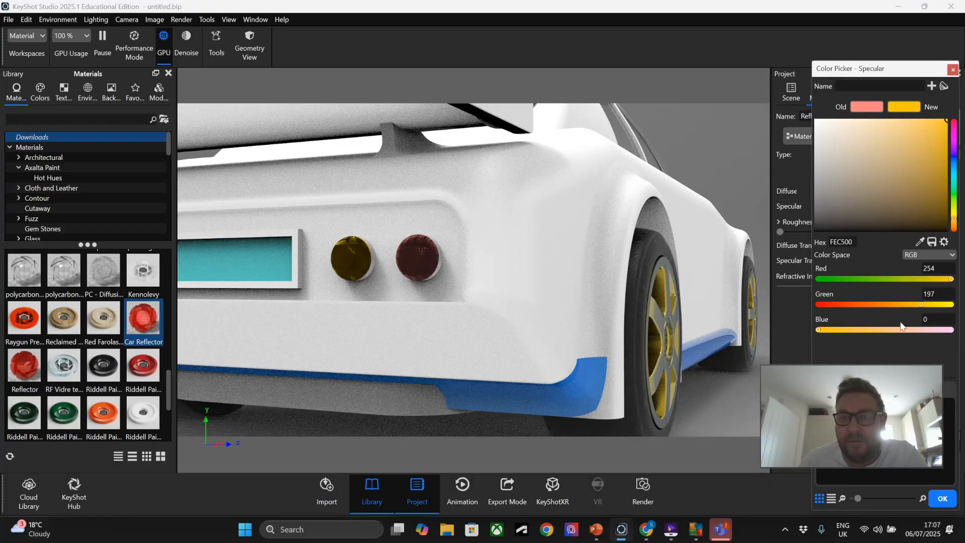
pyautogui.click(936, 498)
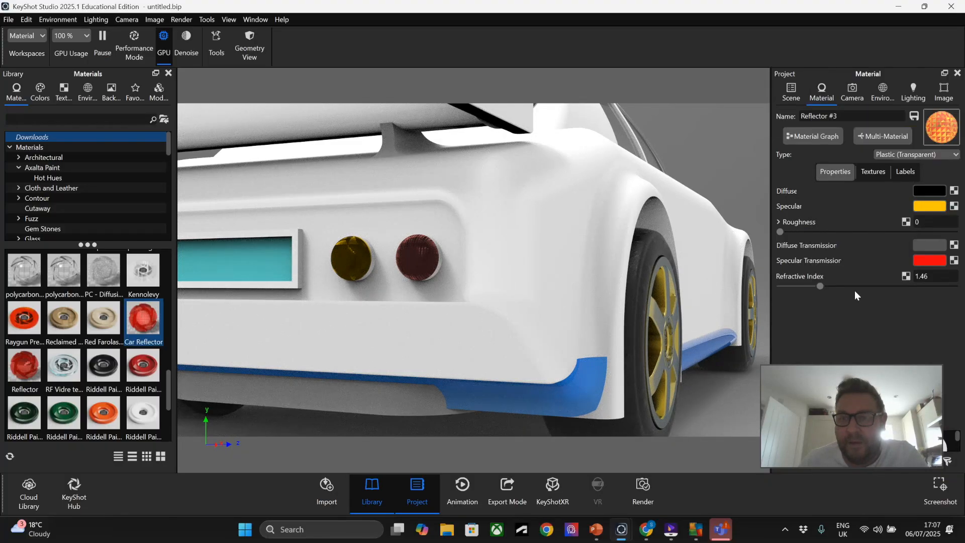
# Set the scale of the amber tail light's reflector bump texture to 0.001
pyautogui.click(878, 170)
pyautogui.scroll(-1, 857, 275)
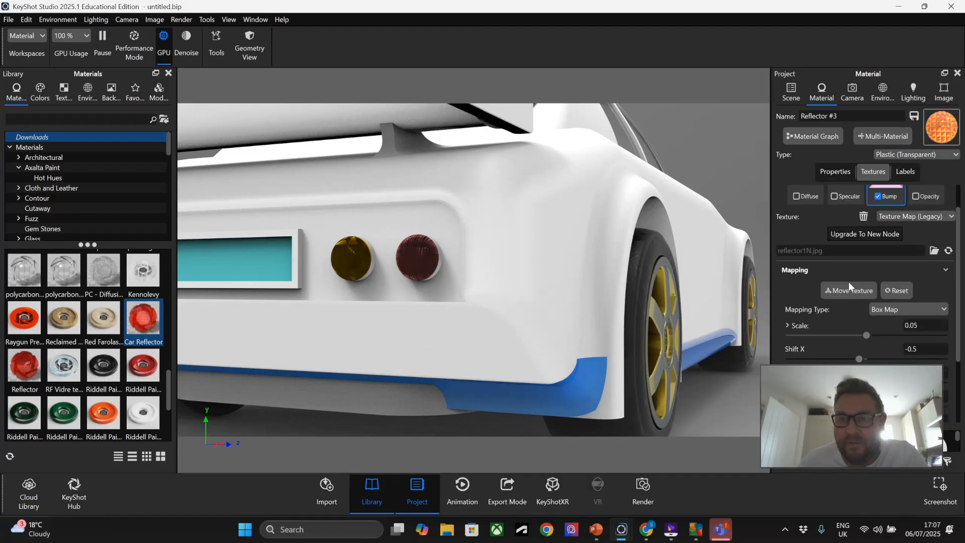
pyautogui.click(819, 336)
pyautogui.click(816, 336)
pyautogui.click(818, 336)
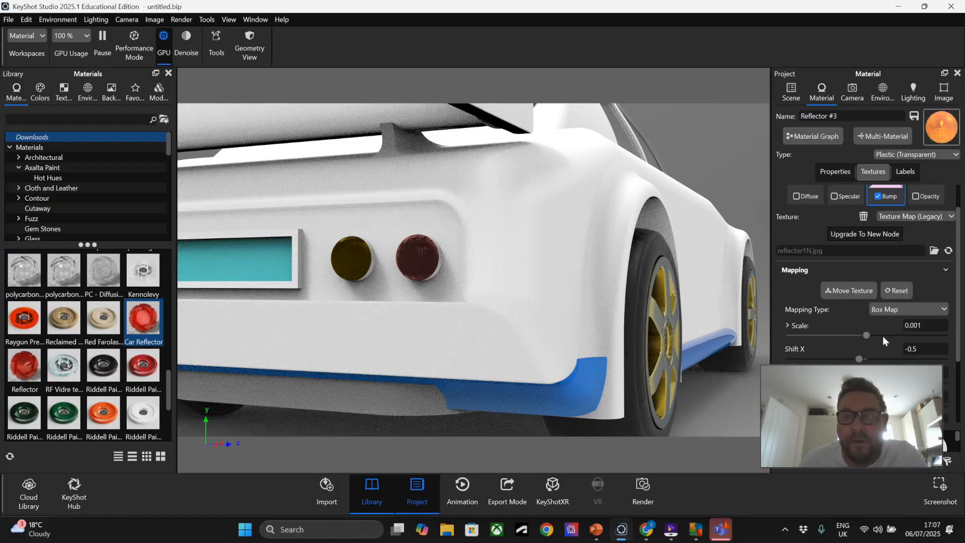
# Try the bronze-coloured anodized metal material on the car's wheel rims
pyautogui.scroll(-5, 638, 298)
pyautogui.moveTo(638, 297); pyautogui.dragTo(250, 319)
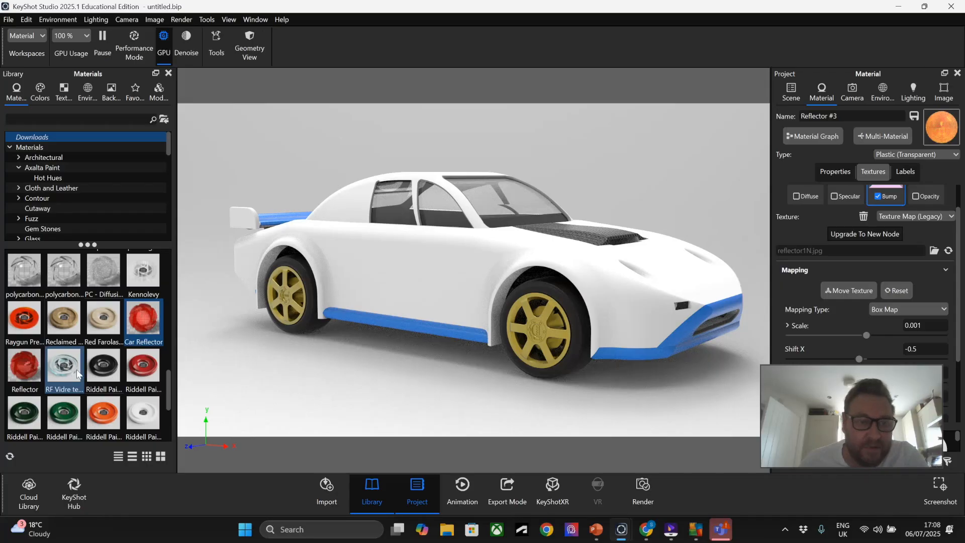
pyautogui.scroll(-2, 60, 199)
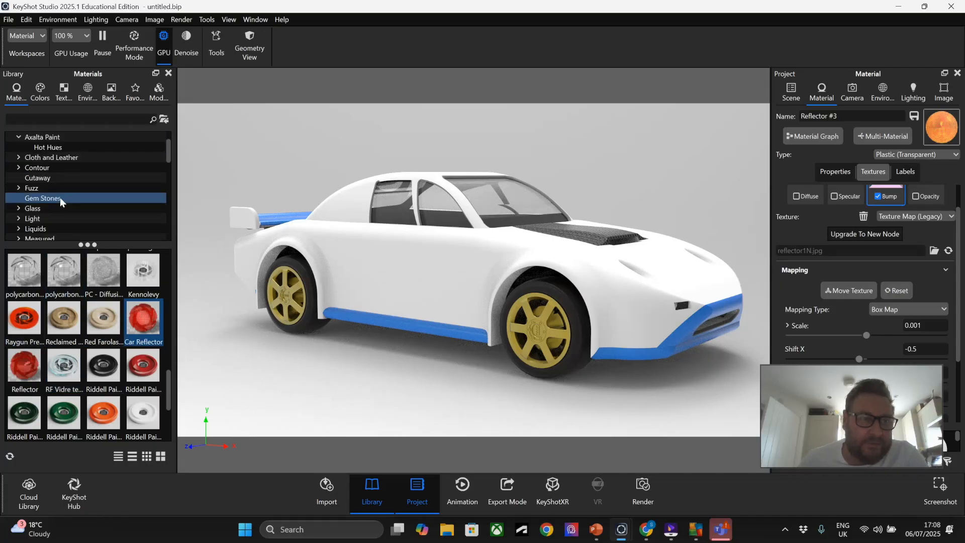
pyautogui.scroll(1, 59, 201)
pyautogui.click(59, 208)
pyautogui.moveTo(24, 270); pyautogui.dragTo(286, 290)
pyautogui.moveTo(383, 330); pyautogui.dragTo(352, 354)
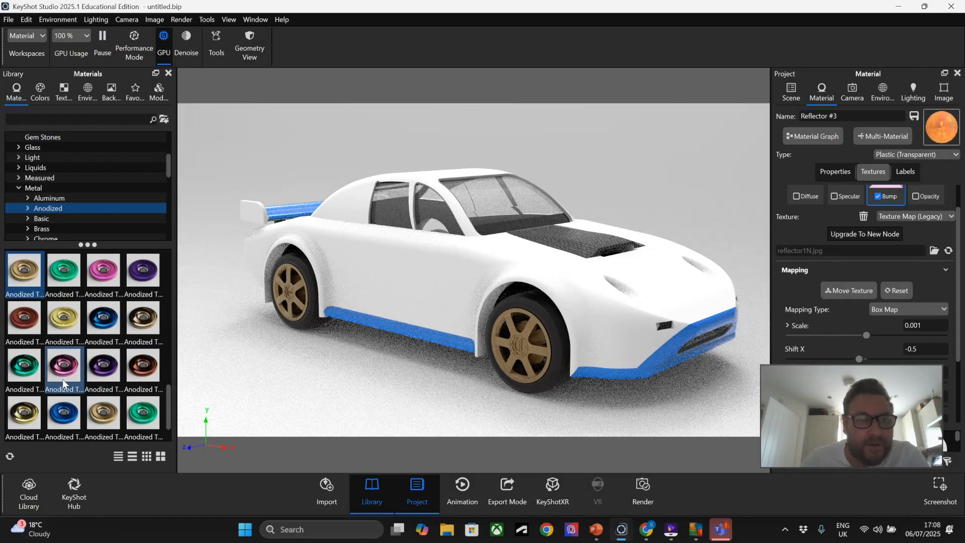
# Try the first Gold 24k material on the wheel rims, then apply the second, matte Gold 24k from the Basic precious gold metals
pyautogui.scroll(-1, 47, 201)
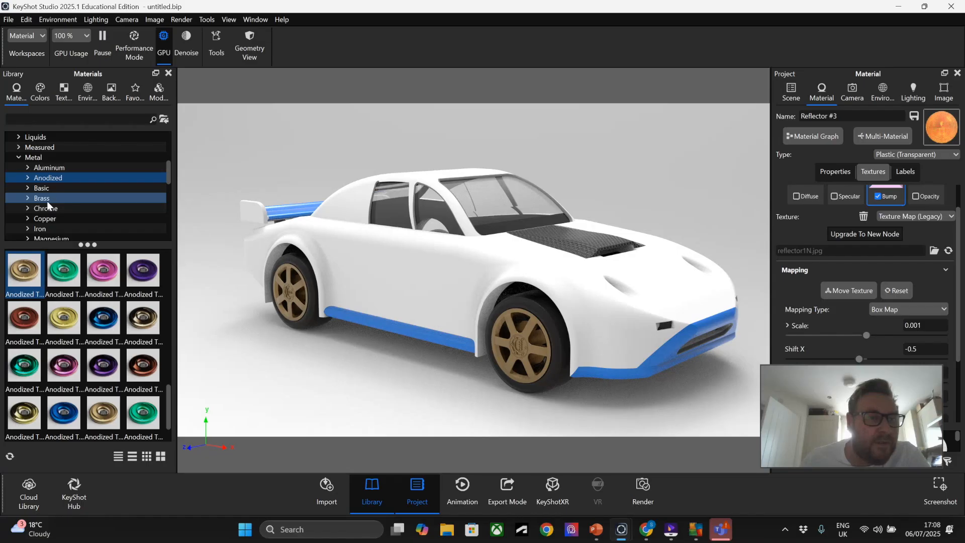
pyautogui.scroll(-1, 47, 201)
pyautogui.scroll(-1, 70, 176)
pyautogui.scroll(-1, 70, 180)
pyautogui.click(29, 188)
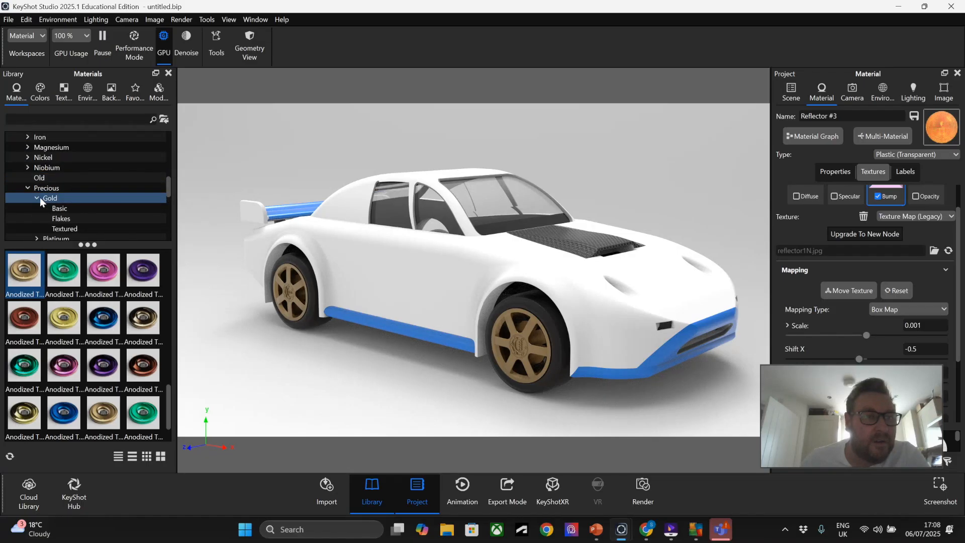
pyautogui.click(65, 208)
pyautogui.moveTo(33, 277); pyautogui.dragTo(293, 296)
pyautogui.moveTo(76, 279); pyautogui.dragTo(310, 300)
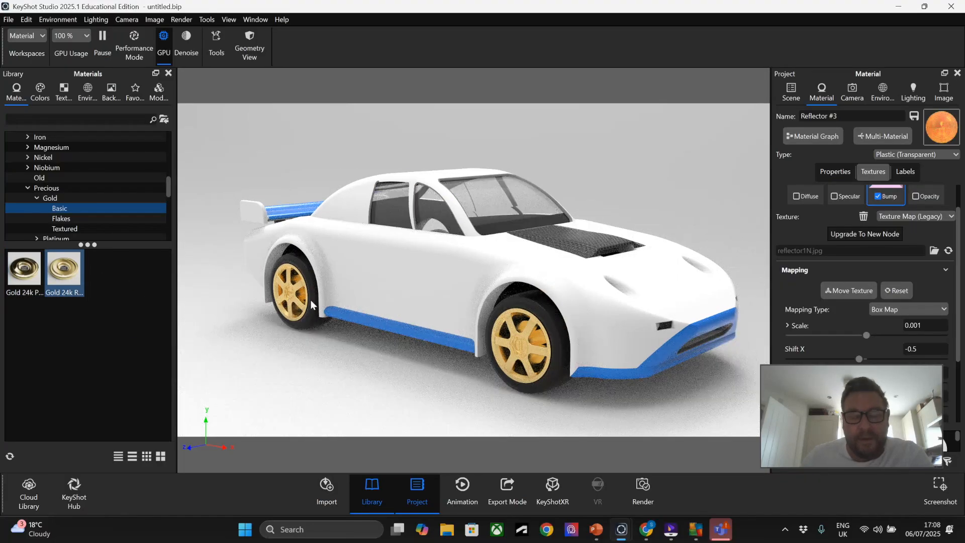
# Apply the white gloss paint from the Paint materials to the car body
pyautogui.scroll(-5, 366, 325)
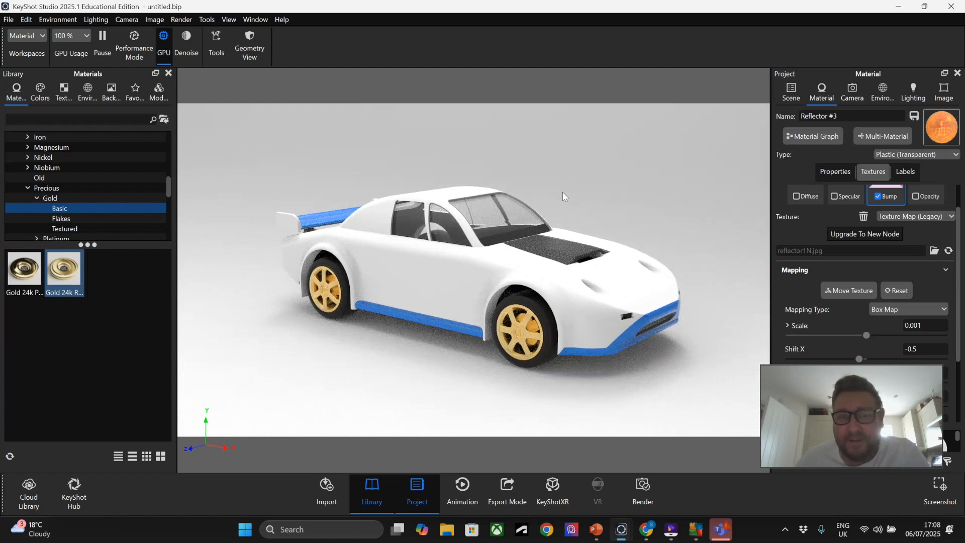
pyautogui.moveTo(563, 189); pyautogui.dragTo(564, 189)
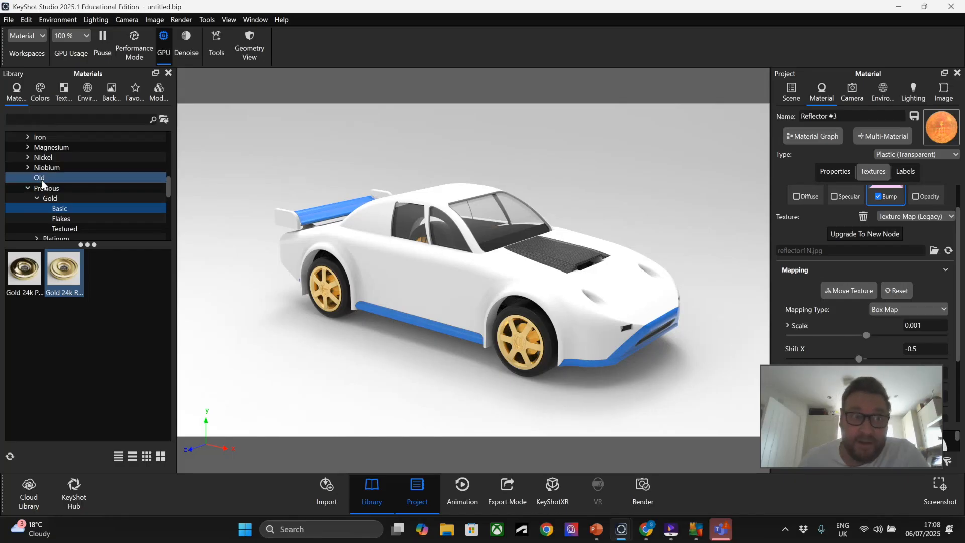
pyautogui.scroll(5, 41, 180)
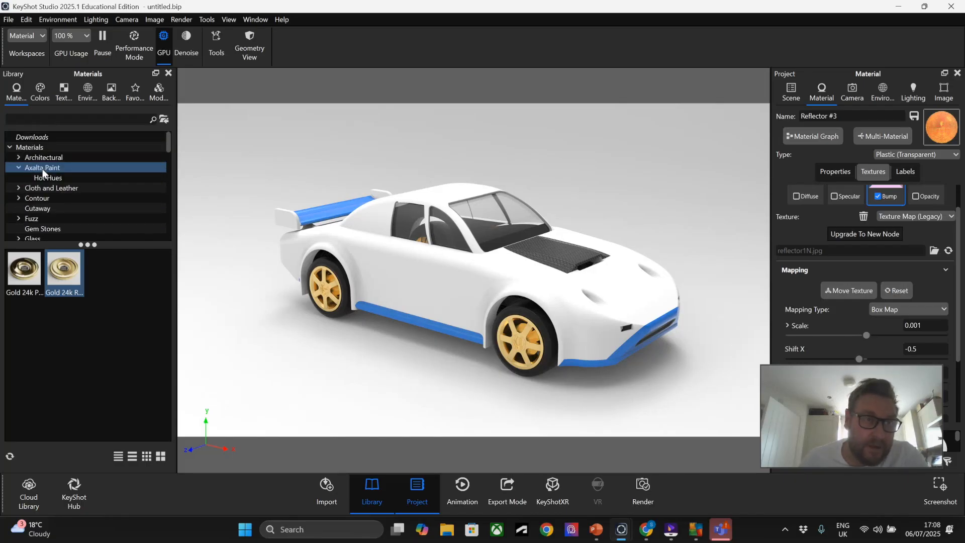
pyautogui.scroll(-8, 35, 179)
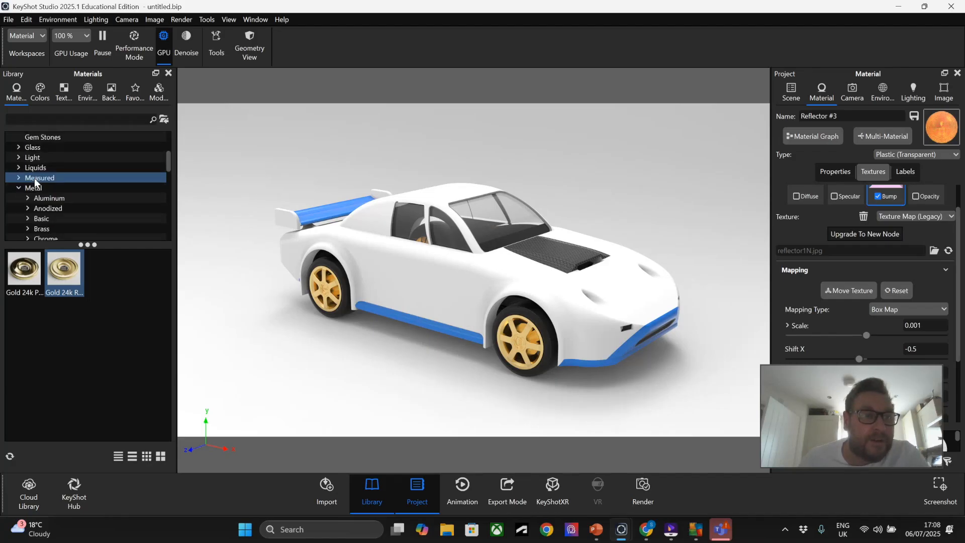
pyautogui.click(25, 186)
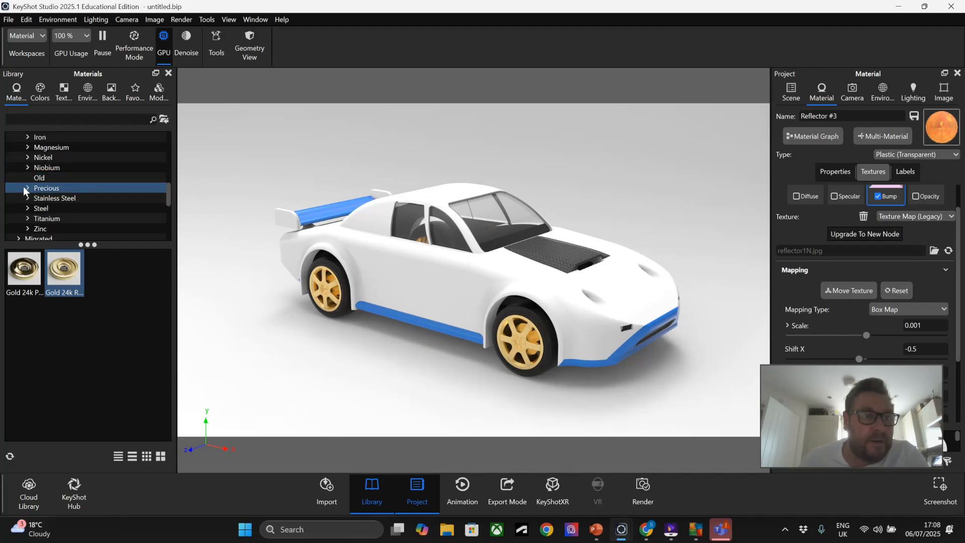
pyautogui.scroll(3, 24, 181)
pyautogui.click(19, 158)
pyautogui.scroll(-1, 38, 176)
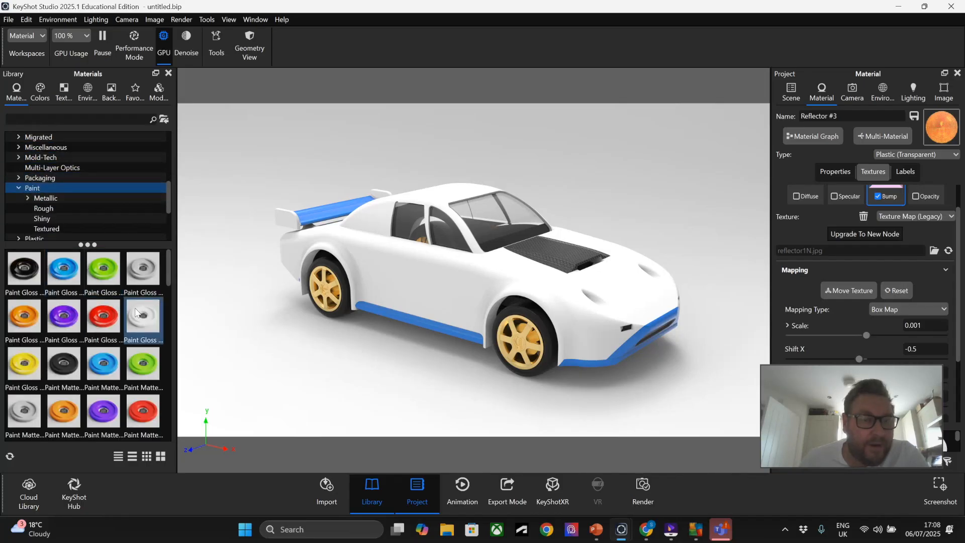
pyautogui.moveTo(143, 315)
pyautogui.mouseDown()
pyautogui.moveTo(473, 263)
pyautogui.moveTo(430, 295)
pyautogui.moveTo(444, 289)
pyautogui.moveTo(420, 292)
pyautogui.mouseUp()
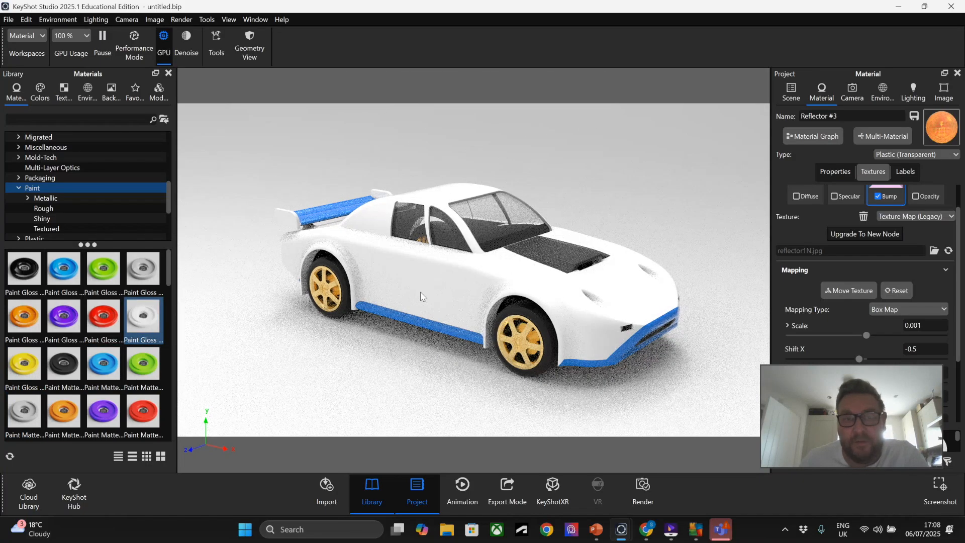
# Add the "keyshot new" logo image as a texture label to the body's white gloss paint
pyautogui.doubleClick(467, 287)
pyautogui.click(906, 172)
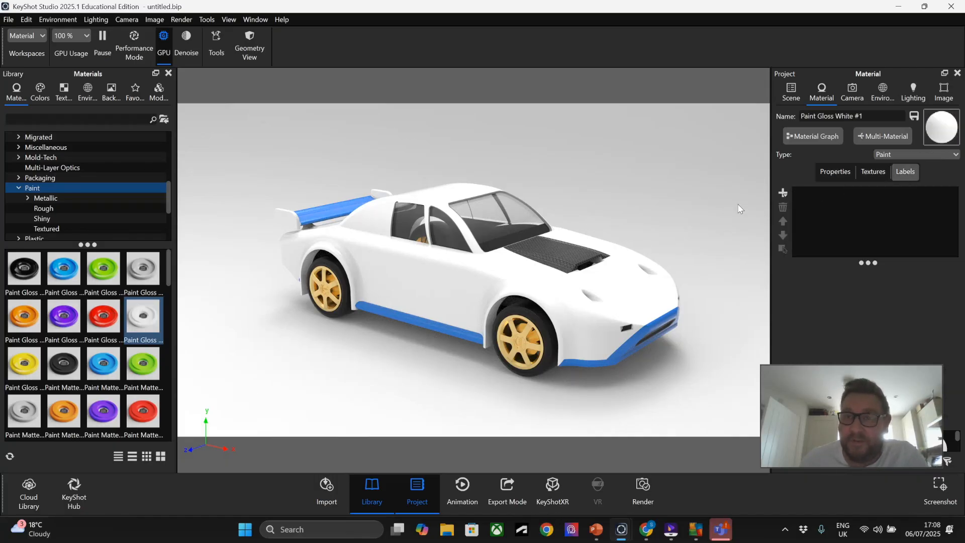
pyautogui.click(783, 194)
pyautogui.click(806, 190)
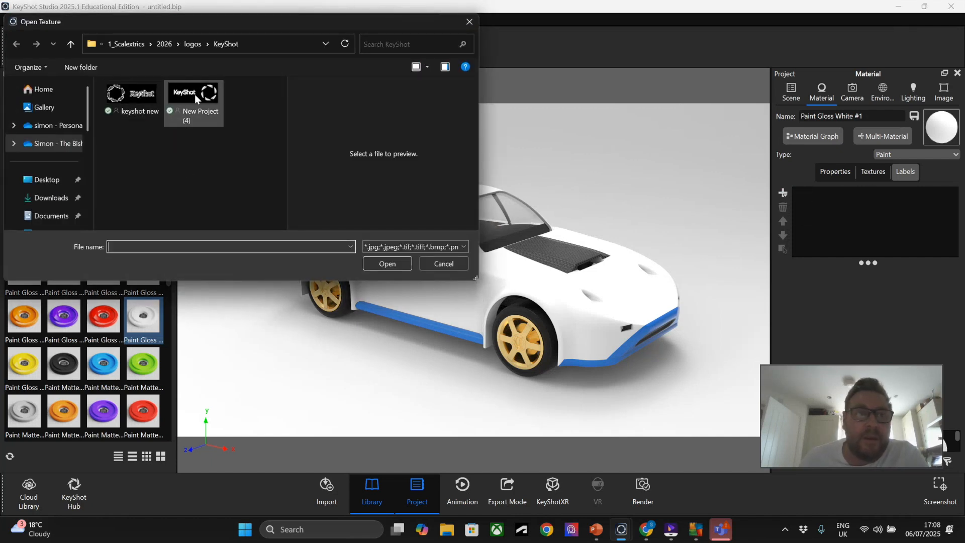
pyautogui.doubleClick(131, 92)
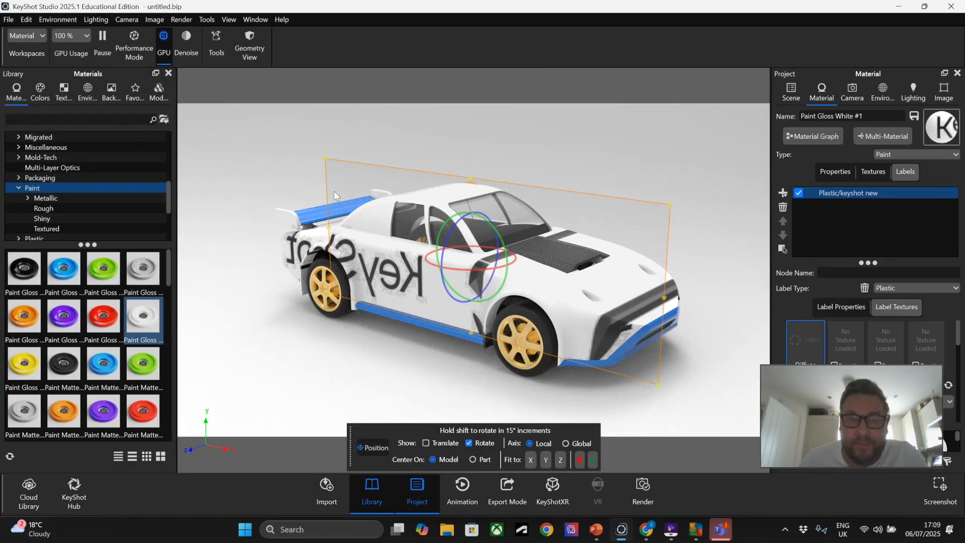
# Turn the KeyShot label to read correctly on the car's side and scale it down above the rear wheel arch
pyautogui.moveTo(477, 269); pyautogui.dragTo(444, 325)
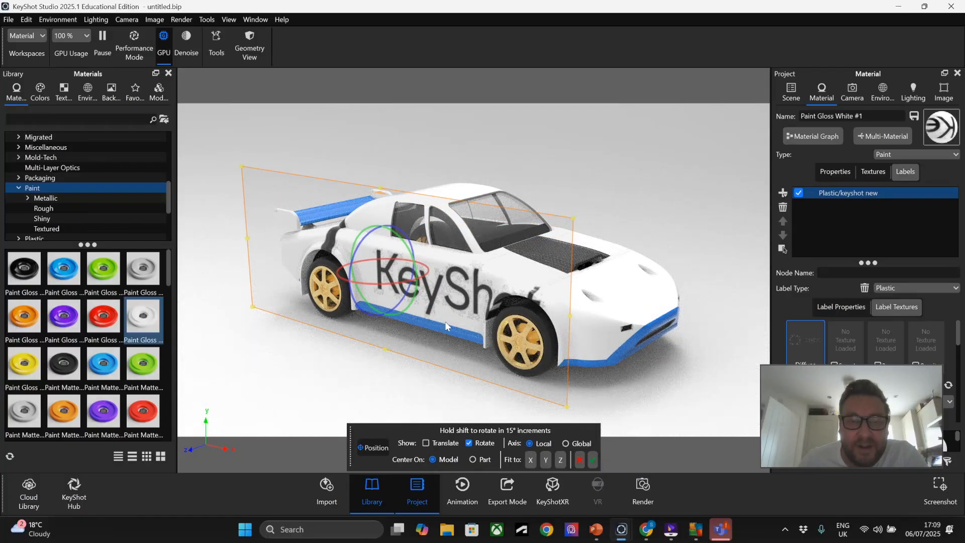
pyautogui.click(426, 443)
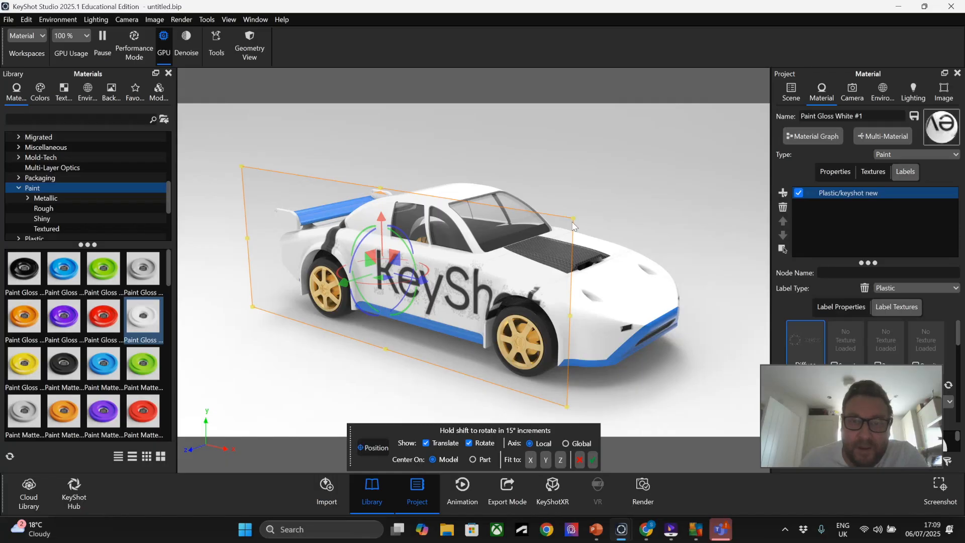
pyautogui.moveTo(573, 222); pyautogui.dragTo(409, 298)
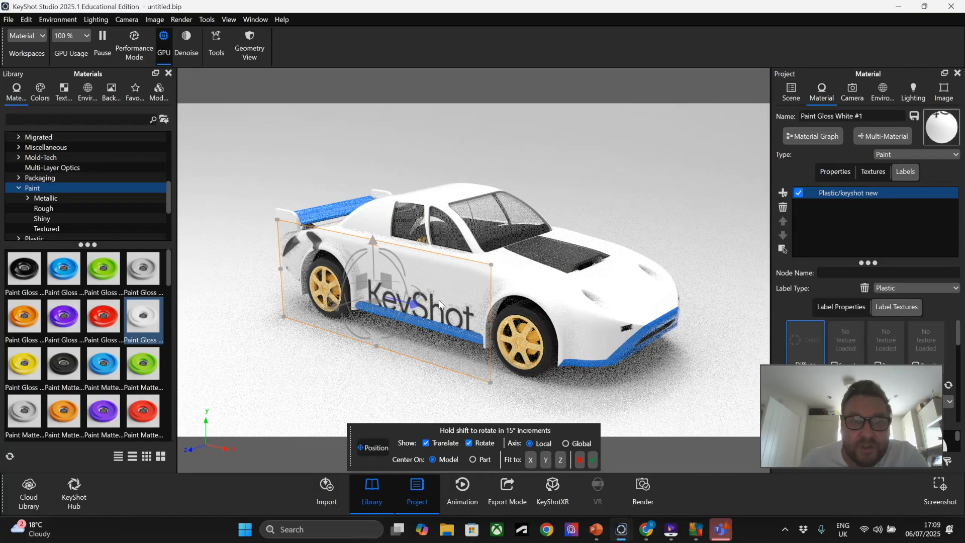
pyautogui.moveTo(376, 237); pyautogui.dragTo(374, 215)
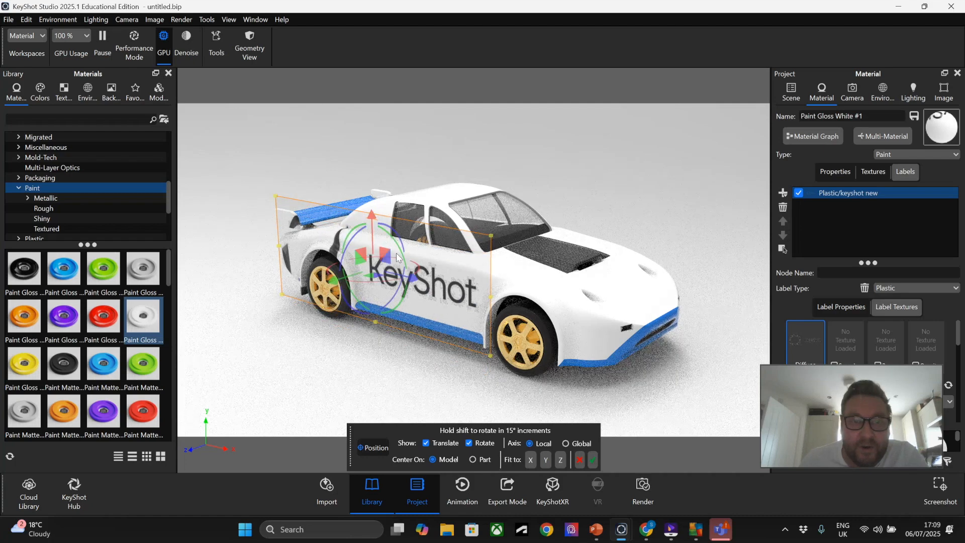
pyautogui.moveTo(483, 355); pyautogui.dragTo(472, 273)
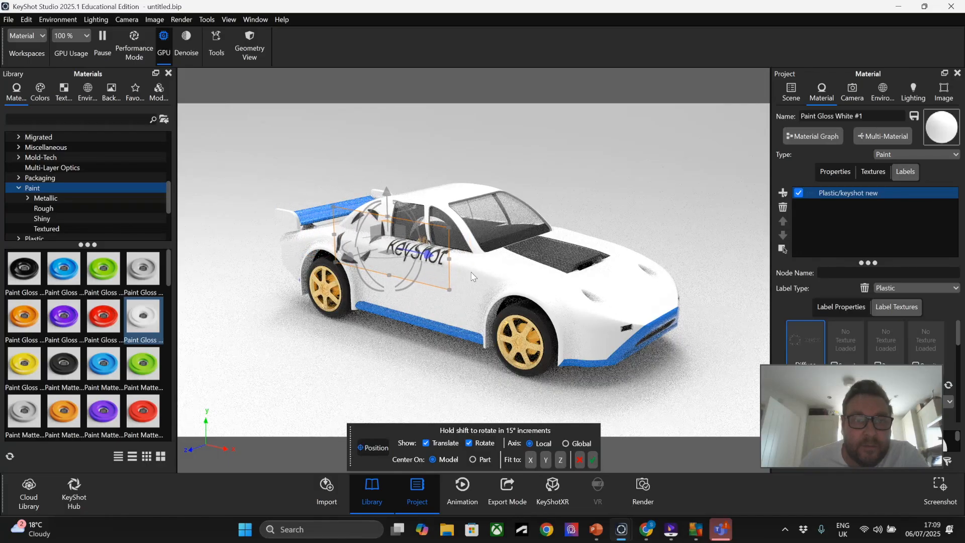
pyautogui.moveTo(447, 287); pyautogui.dragTo(387, 234)
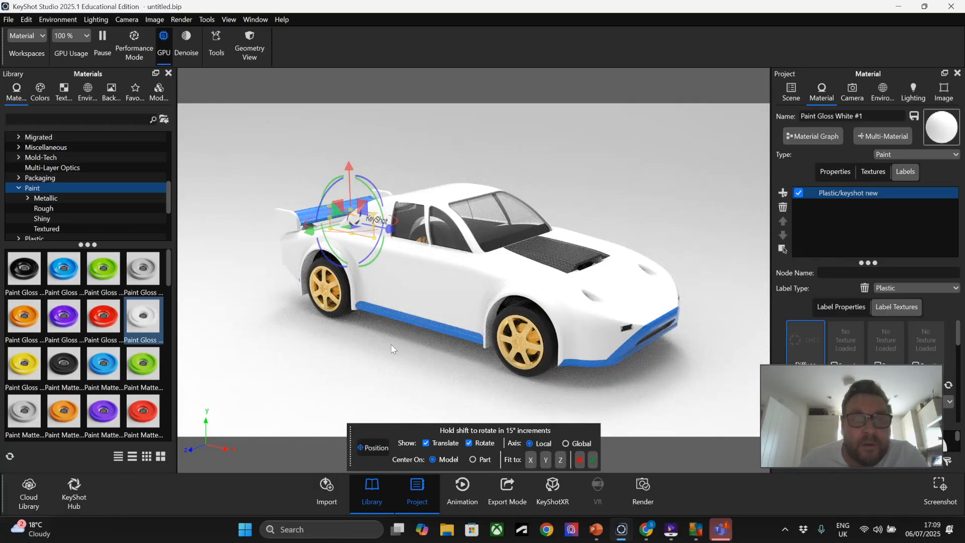
# Shrink and shift the KeyShot label to fit the panel just behind the side window, and confirm its placement
pyautogui.moveTo(420, 355); pyautogui.dragTo(492, 352)
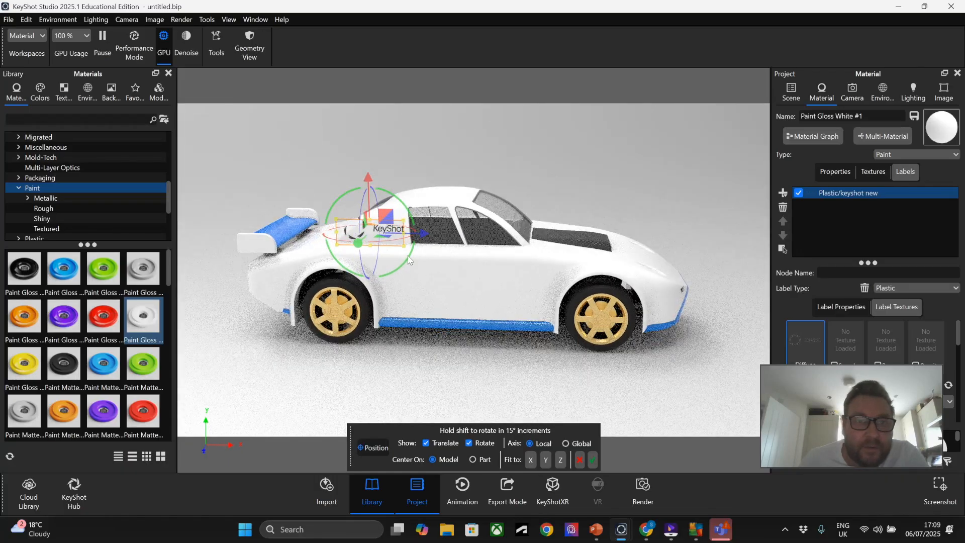
pyautogui.scroll(5, 331, 208)
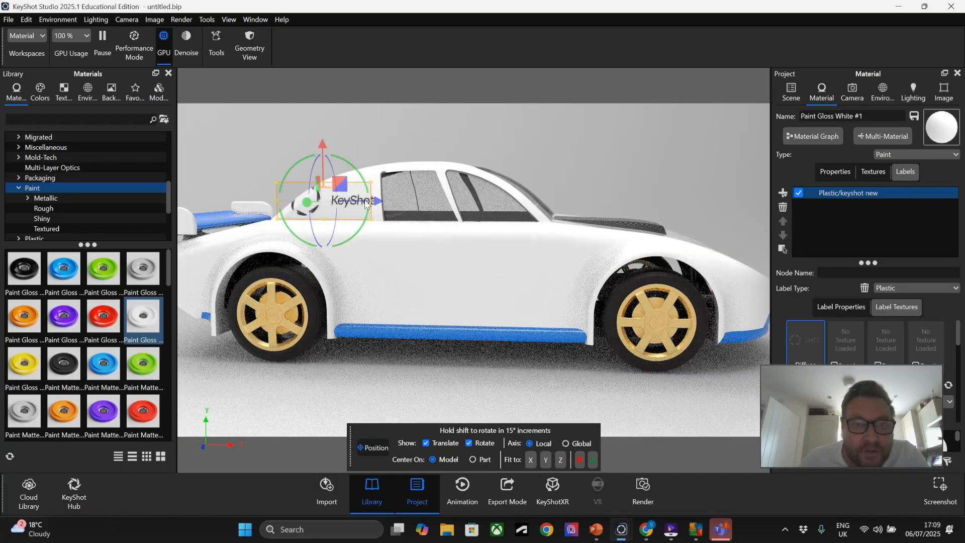
pyautogui.moveTo(380, 205)
pyautogui.mouseDown()
pyautogui.moveTo(388, 203)
pyautogui.moveTo(354, 193)
pyautogui.moveTo(389, 207)
pyautogui.mouseUp()
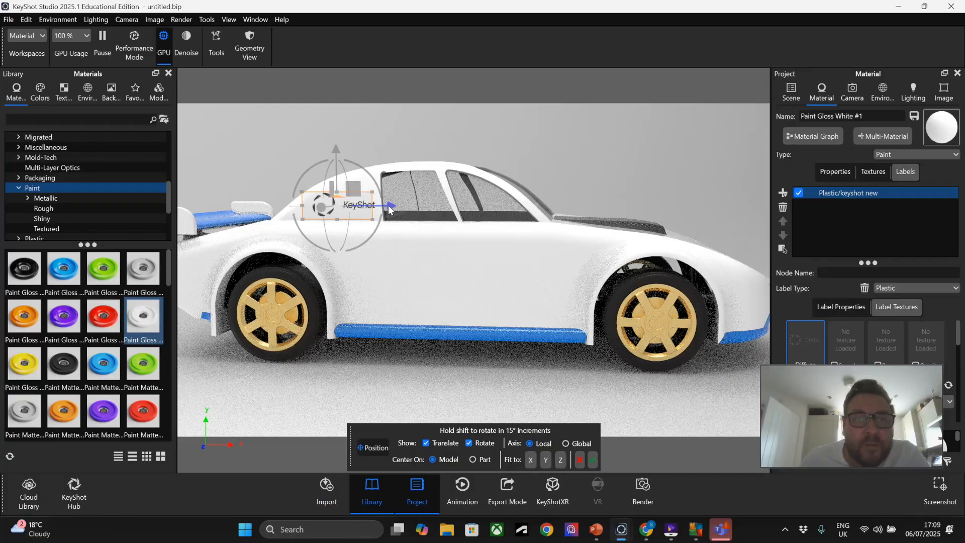
pyautogui.click(593, 459)
# Add the "S4S NEW" logo image from the logos folder as a second texture label on the body's white gloss paint
pyautogui.moveTo(411, 348)
pyautogui.mouseDown()
pyautogui.moveTo(450, 364)
pyautogui.moveTo(426, 351)
pyautogui.moveTo(406, 358)
pyautogui.mouseUp()
pyautogui.click(782, 192)
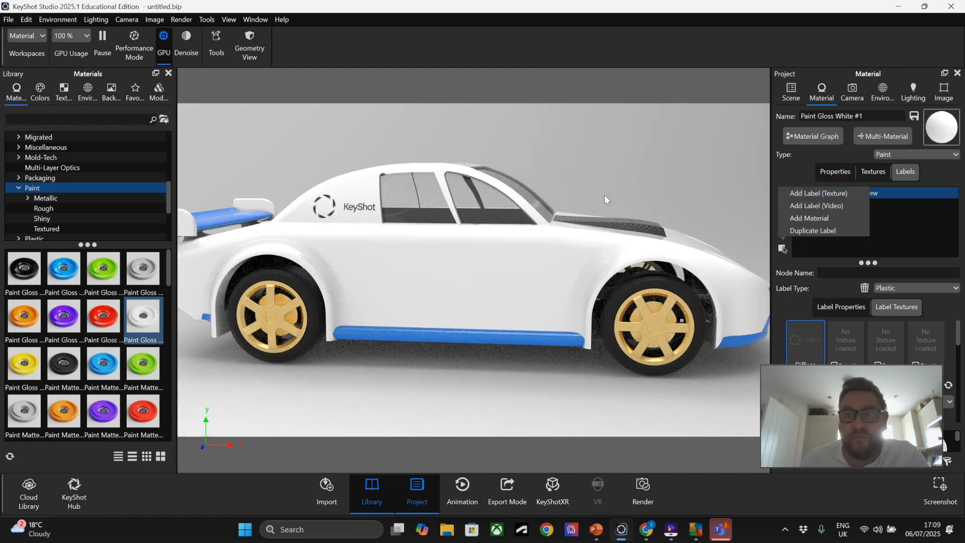
pyautogui.click(803, 193)
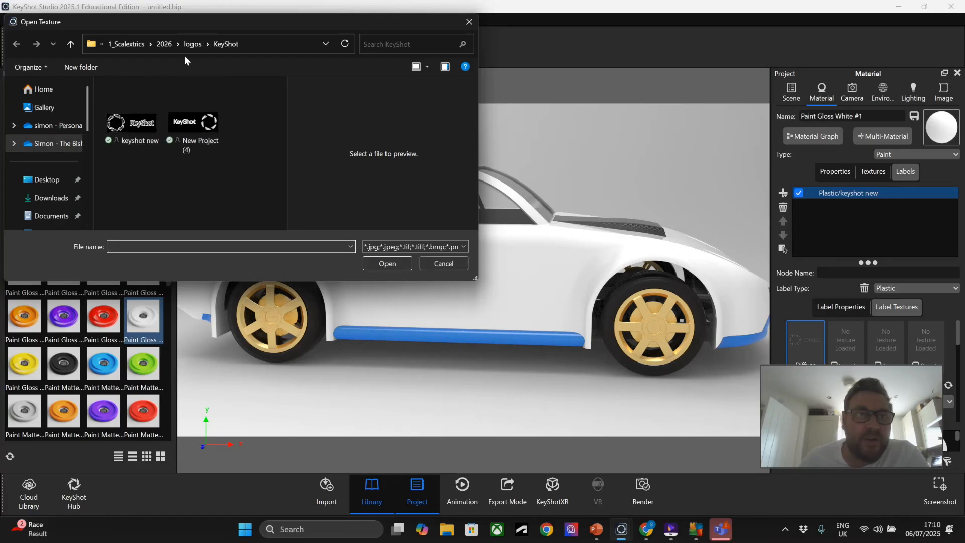
pyautogui.click(199, 45)
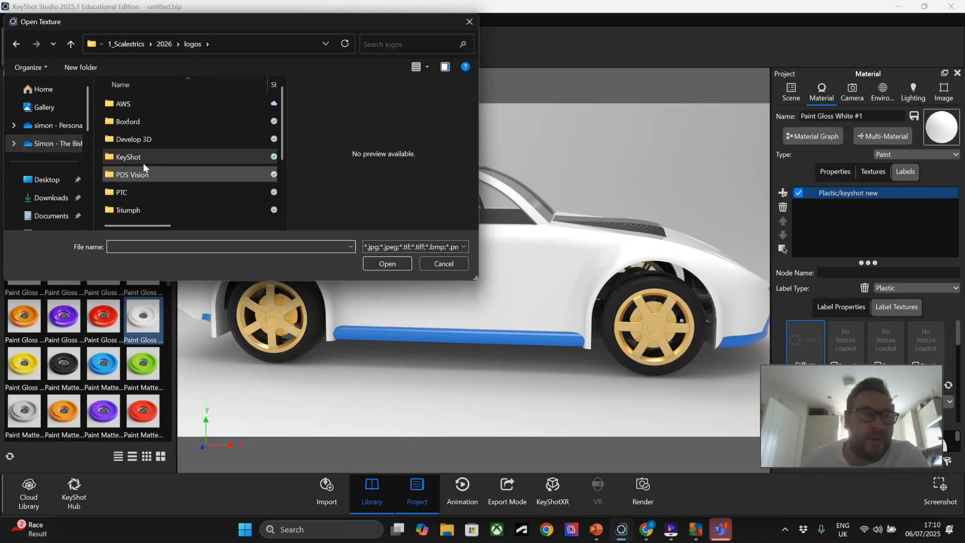
pyautogui.scroll(-2, 142, 153)
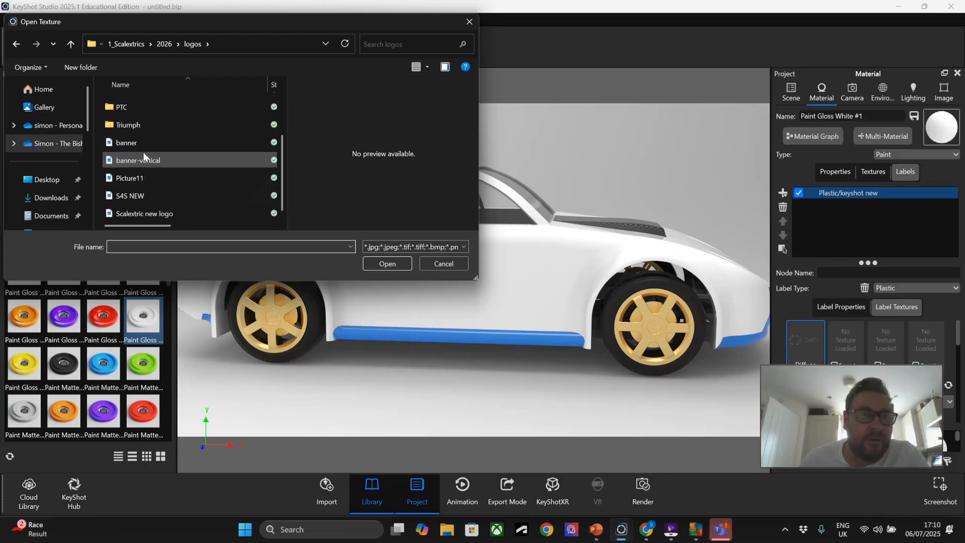
pyautogui.click(142, 199)
pyautogui.click(387, 263)
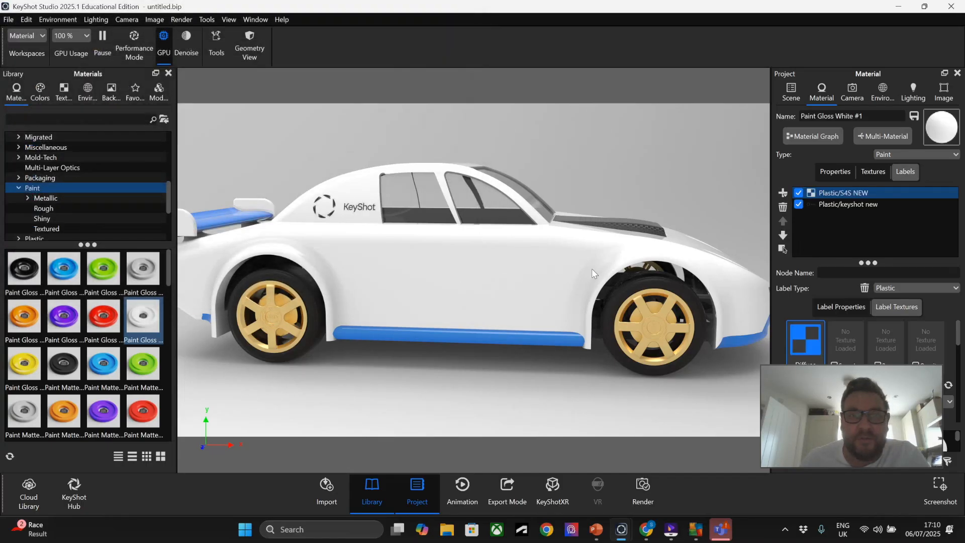
# Move the S4S NEW label's texture down the car's side so the logo sits below the windows
pyautogui.moveTo(460, 255); pyautogui.dragTo(422, 276)
pyautogui.scroll(-3, 837, 319)
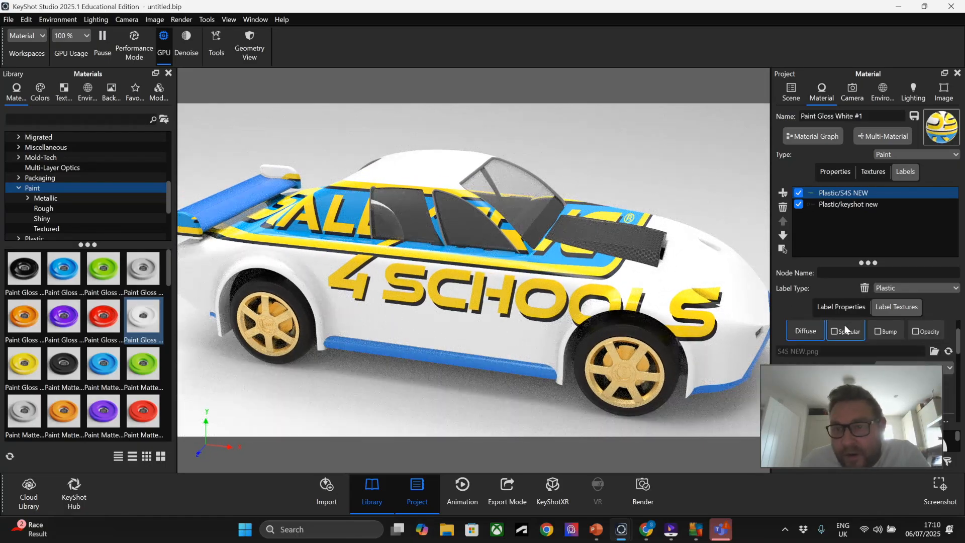
pyautogui.click(852, 337)
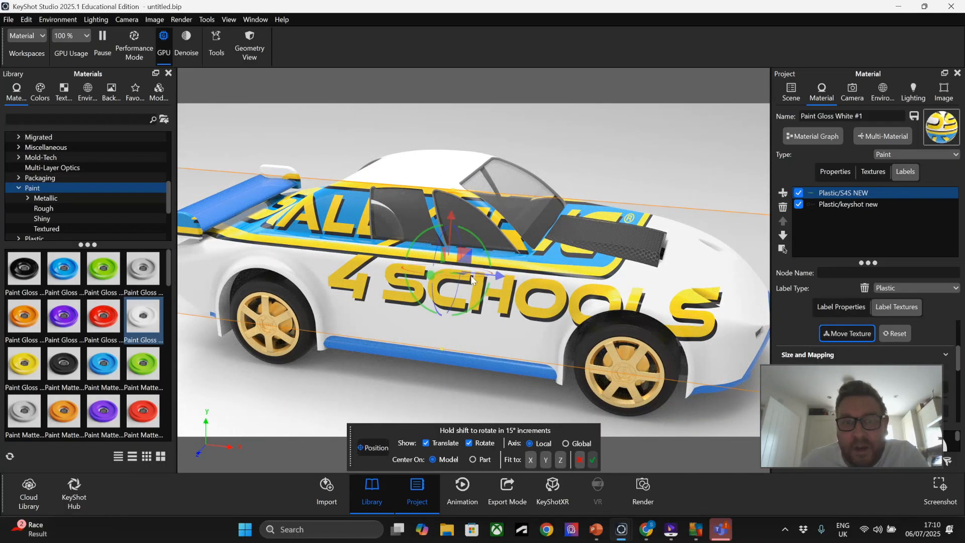
pyautogui.moveTo(445, 290)
pyautogui.mouseDown()
pyautogui.moveTo(438, 273)
pyautogui.moveTo(440, 297)
pyautogui.moveTo(439, 289)
pyautogui.mouseUp()
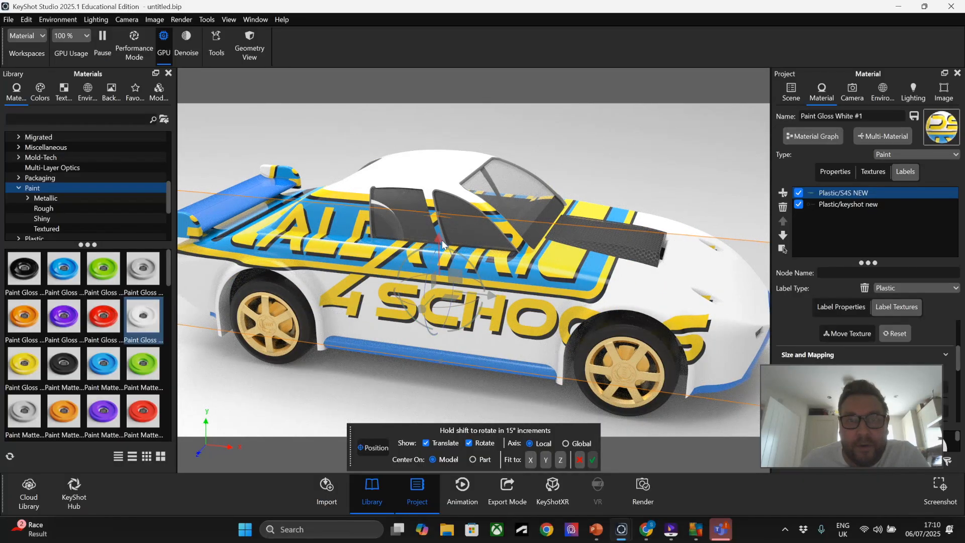
pyautogui.moveTo(439, 256); pyautogui.dragTo(426, 274)
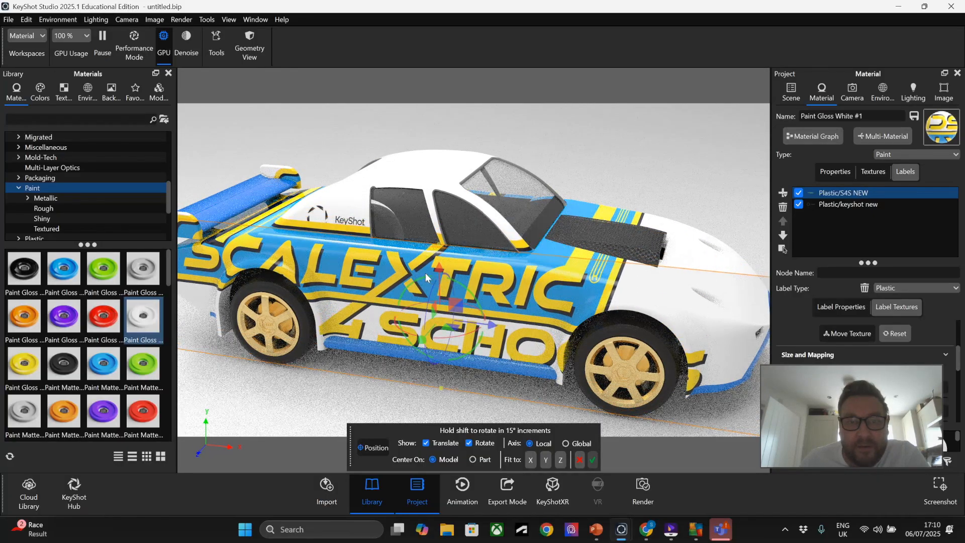
# Limit the S4S NEW label to one side of the car by trying a depth of 0.01 m and settling on 0.005 m
pyautogui.scroll(-5, 529, 246)
pyautogui.moveTo(529, 246); pyautogui.dragTo(201, 185)
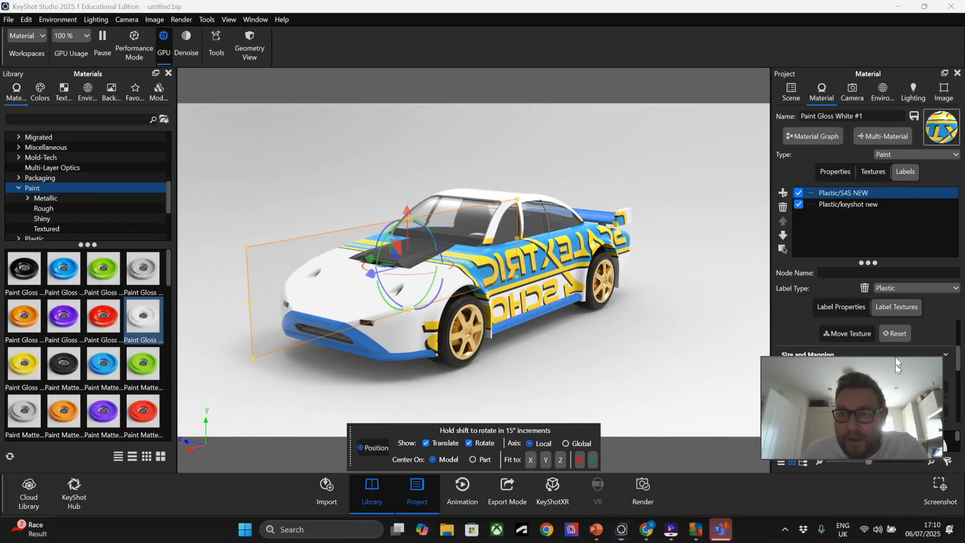
pyautogui.scroll(-1, 854, 389)
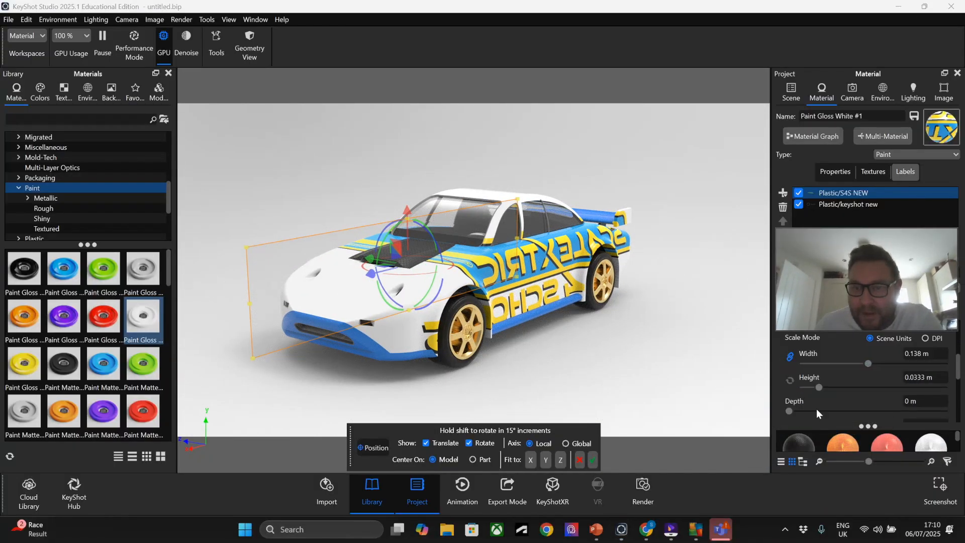
pyautogui.click(925, 404)
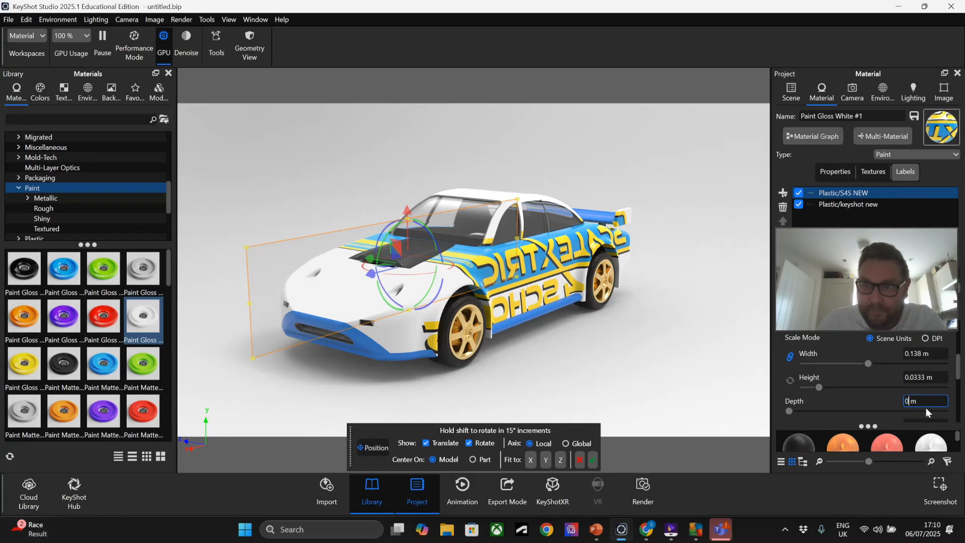
pyautogui.write('.01')
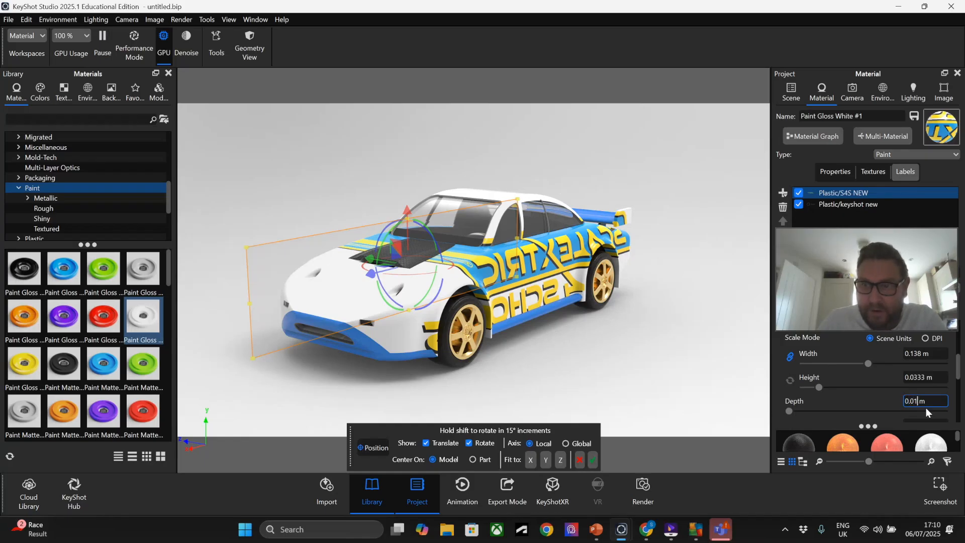
pyautogui.press('Return')
pyautogui.moveTo(614, 340); pyautogui.dragTo(481, 284)
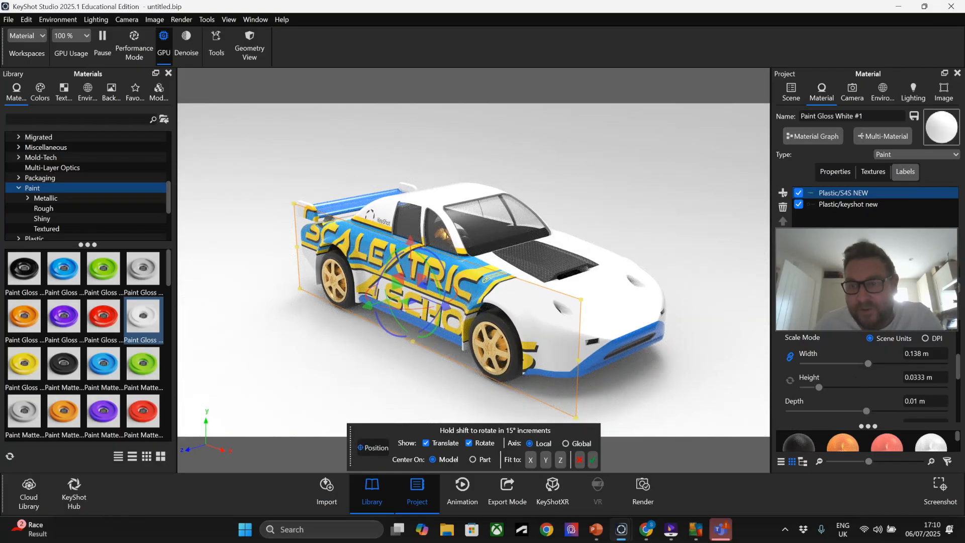
pyautogui.press('Return')
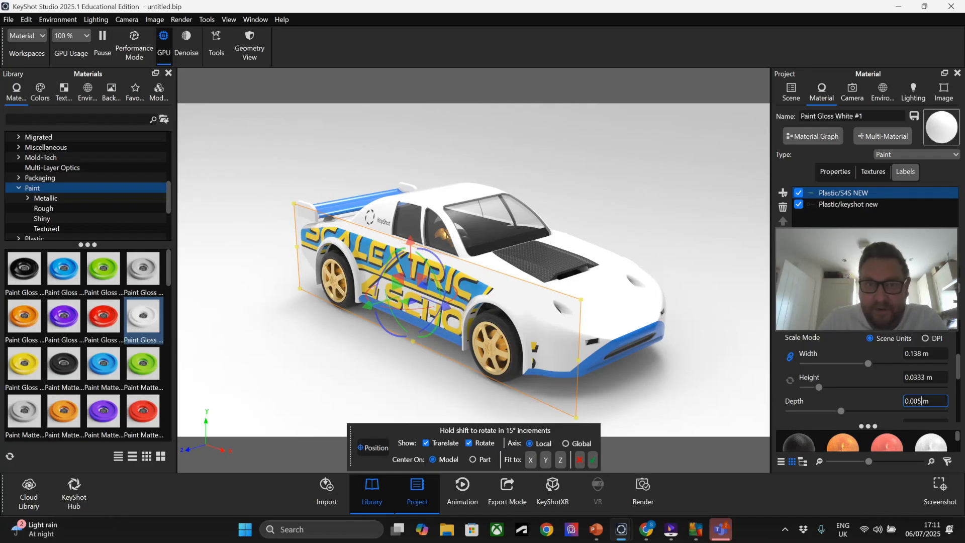
pyautogui.press('Return')
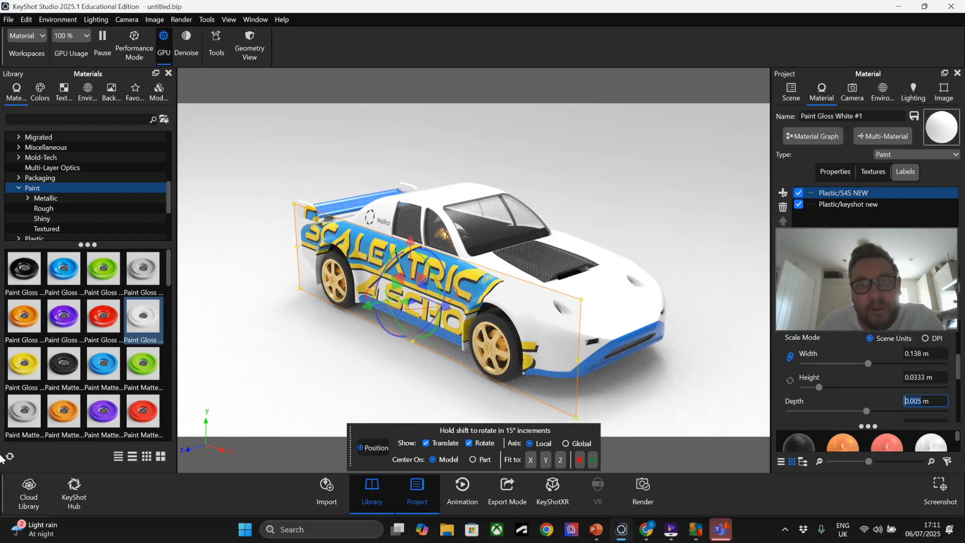
# Scale the S4S NEW label down to about 0.0476 m wide, position it low on the door between the wheels, and confirm its placement
pyautogui.moveTo(575, 413); pyautogui.dragTo(439, 313)
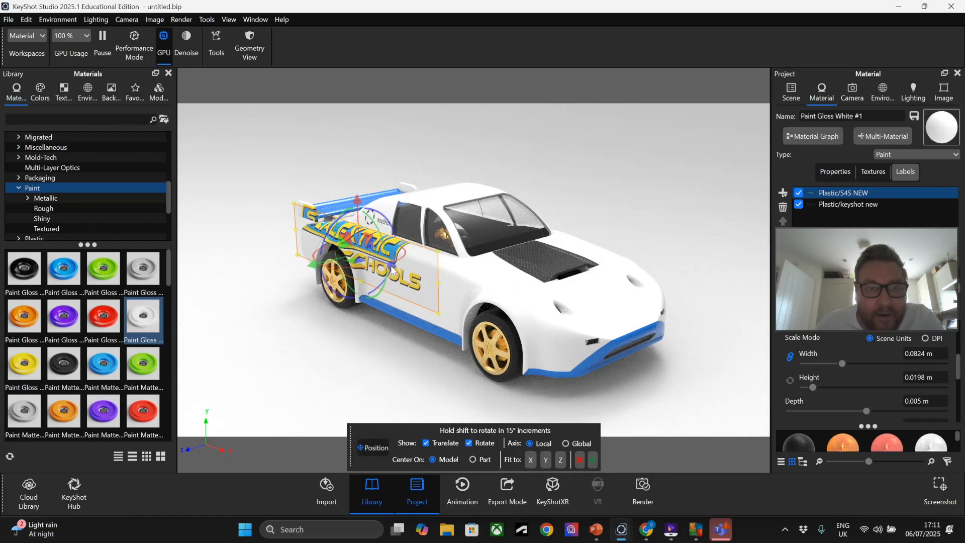
pyautogui.moveTo(393, 269); pyautogui.dragTo(474, 280)
pyautogui.moveTo(409, 242); pyautogui.dragTo(378, 275)
pyautogui.moveTo(456, 324); pyautogui.dragTo(444, 319)
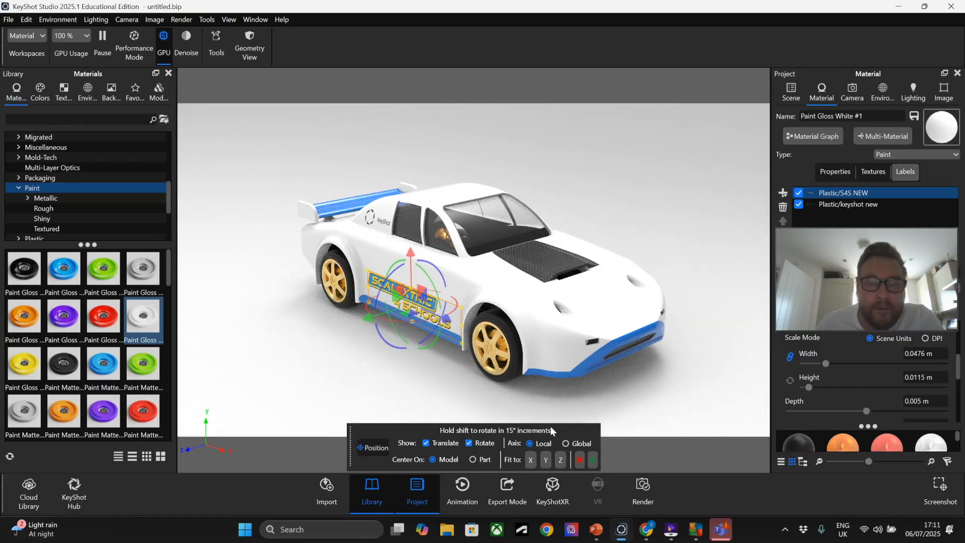
pyautogui.click(593, 459)
pyautogui.moveTo(379, 354)
pyautogui.mouseDown()
pyautogui.moveTo(450, 334)
pyautogui.moveTo(656, 342)
pyautogui.moveTo(473, 327)
pyautogui.moveTo(427, 337)
pyautogui.moveTo(376, 325)
pyautogui.moveTo(379, 349)
pyautogui.mouseUp()
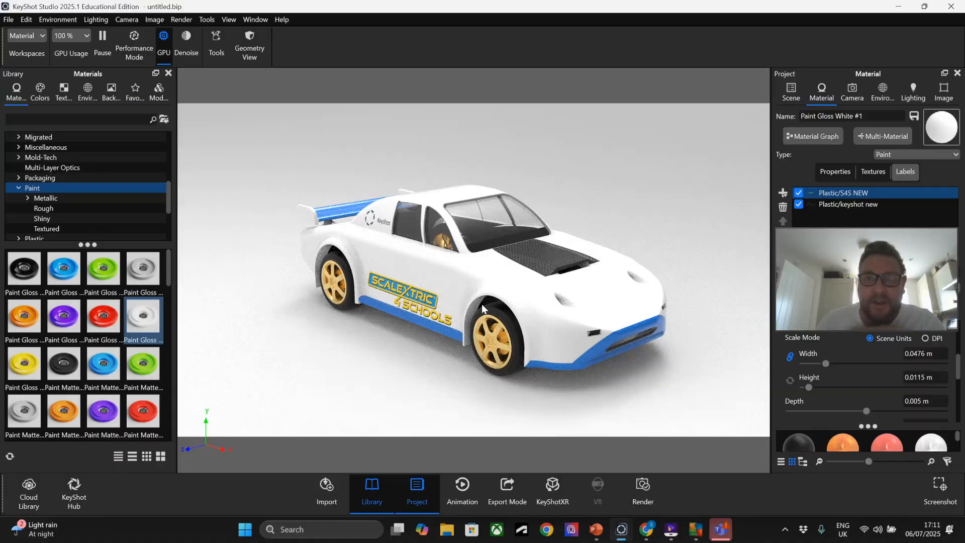
# Switch to Chrome, search Google Images for "race car decals" and look through the designs for a suitable graphic
pyautogui.click(646, 531)
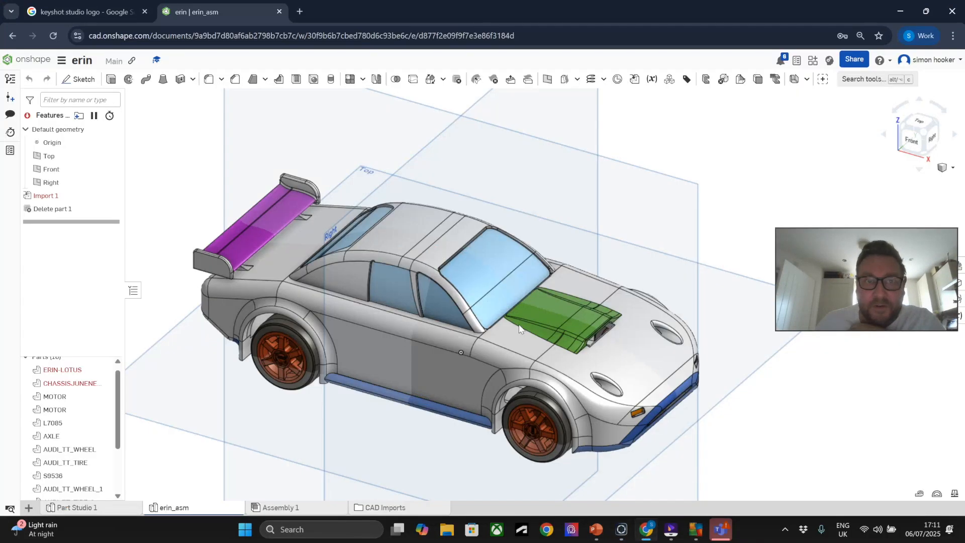
pyautogui.click(300, 11)
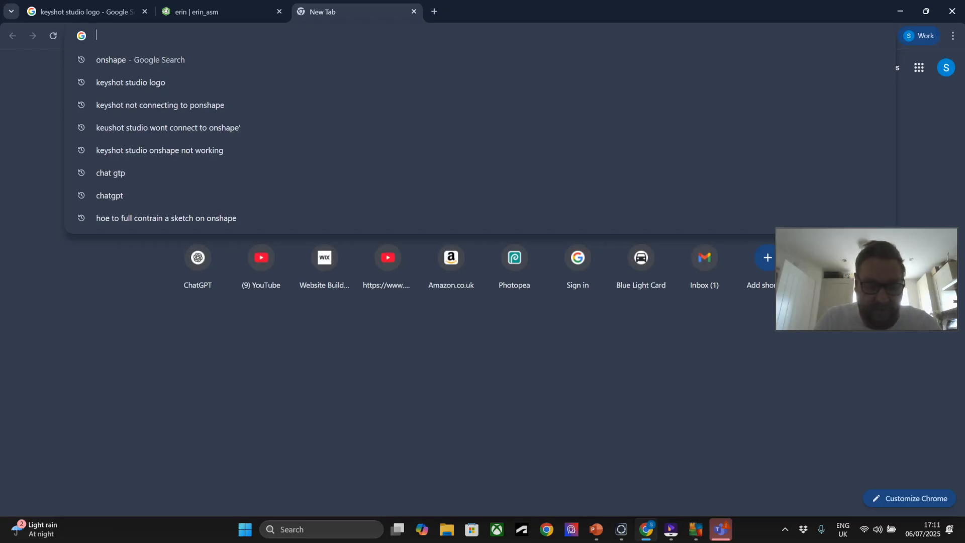
pyautogui.write('race car de')
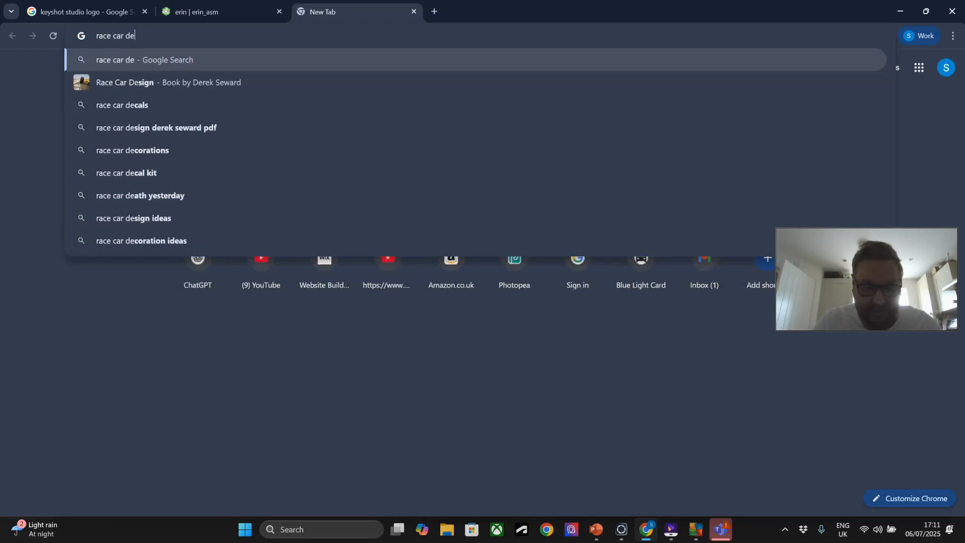
pyautogui.write('cals')
pyautogui.press('Return')
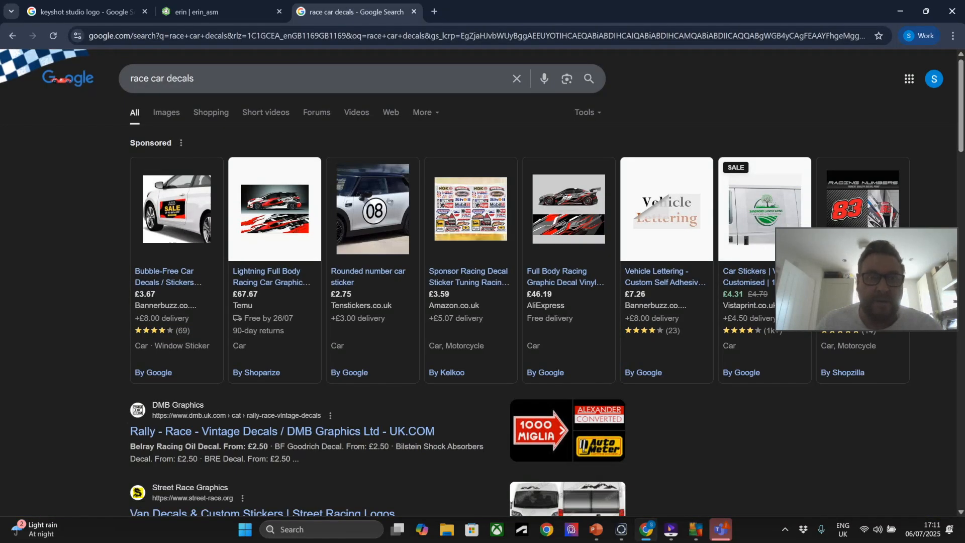
pyautogui.click(166, 113)
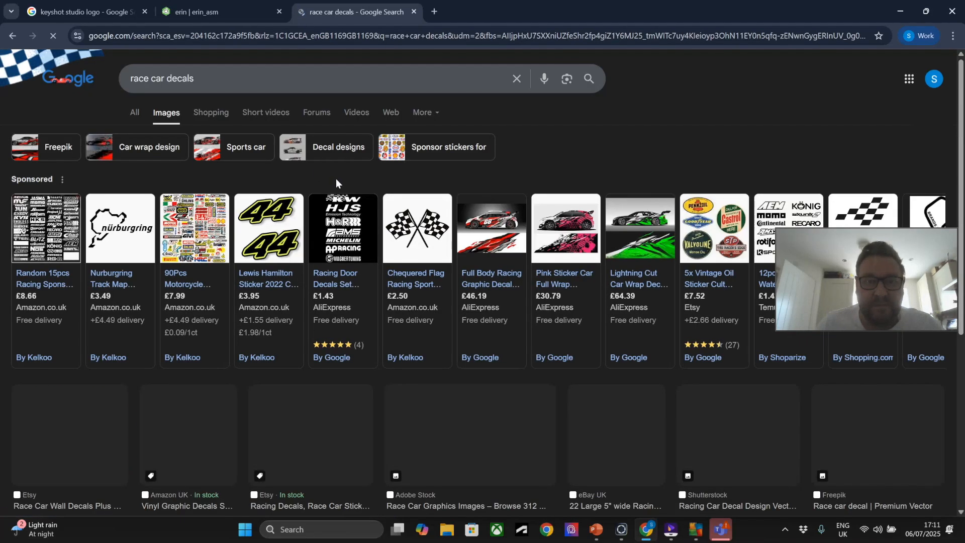
pyautogui.scroll(-9, 275, 324)
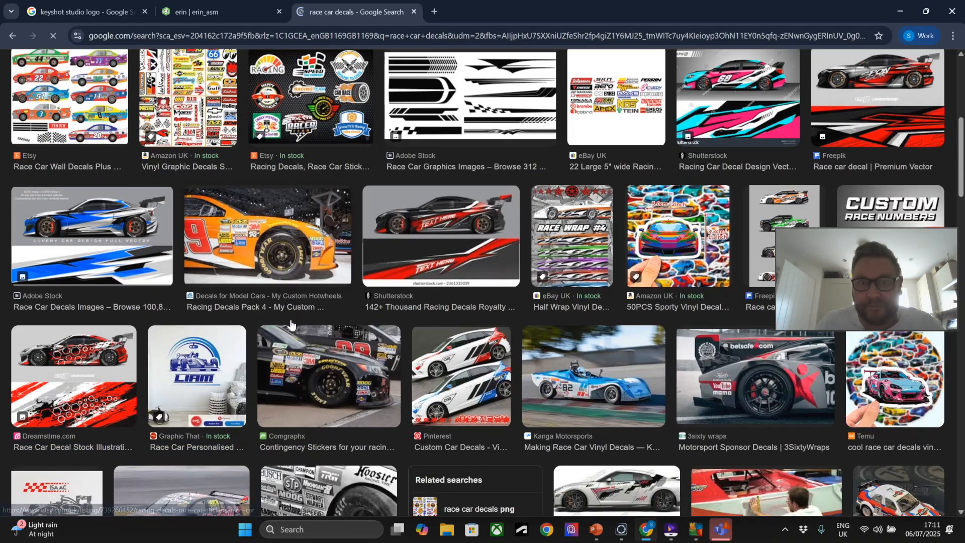
pyautogui.scroll(-7, 290, 324)
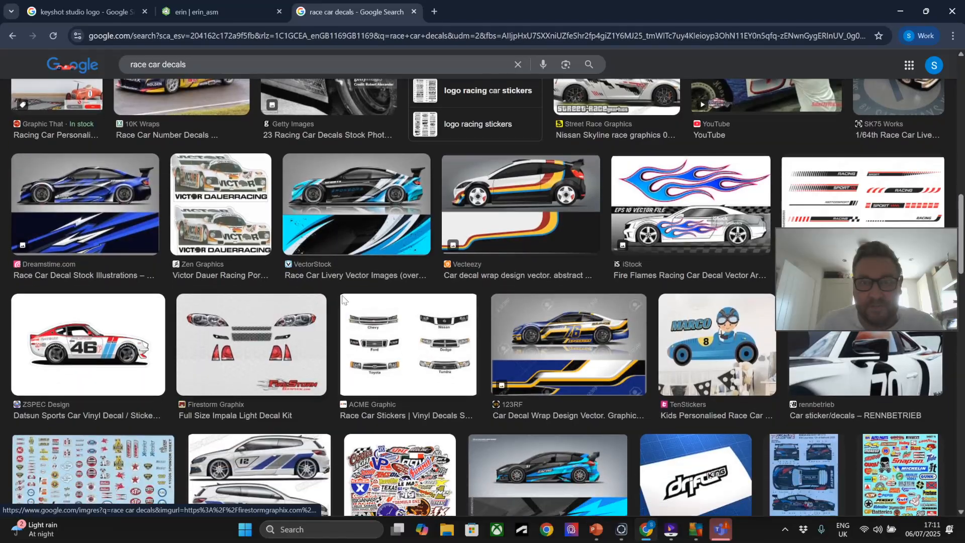
pyautogui.scroll(-12, 322, 273)
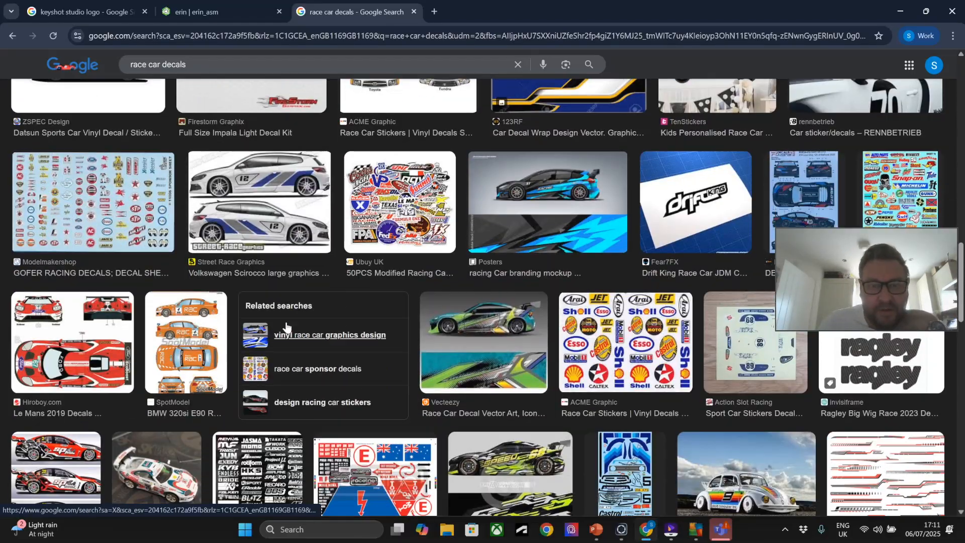
pyautogui.scroll(-9, 287, 327)
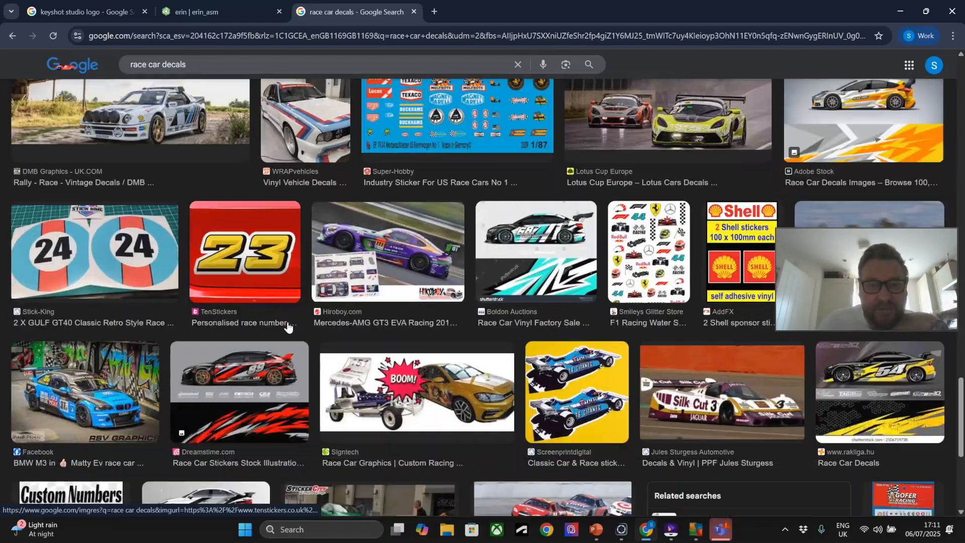
pyautogui.scroll(16, 288, 327)
# Refine the image search to "race car decals stripes" and look through the stripe designs for one that suits the car
pyautogui.click(211, 65)
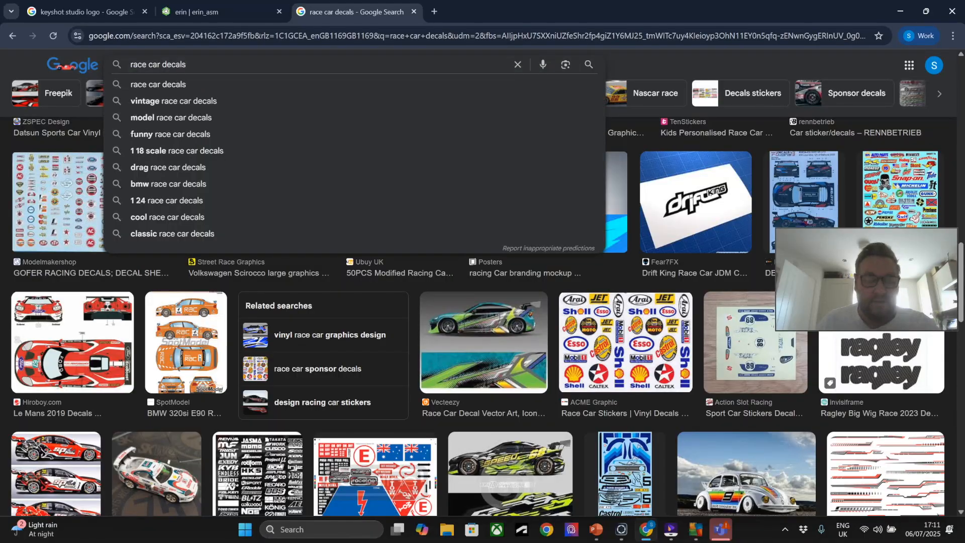
pyautogui.write('stripes')
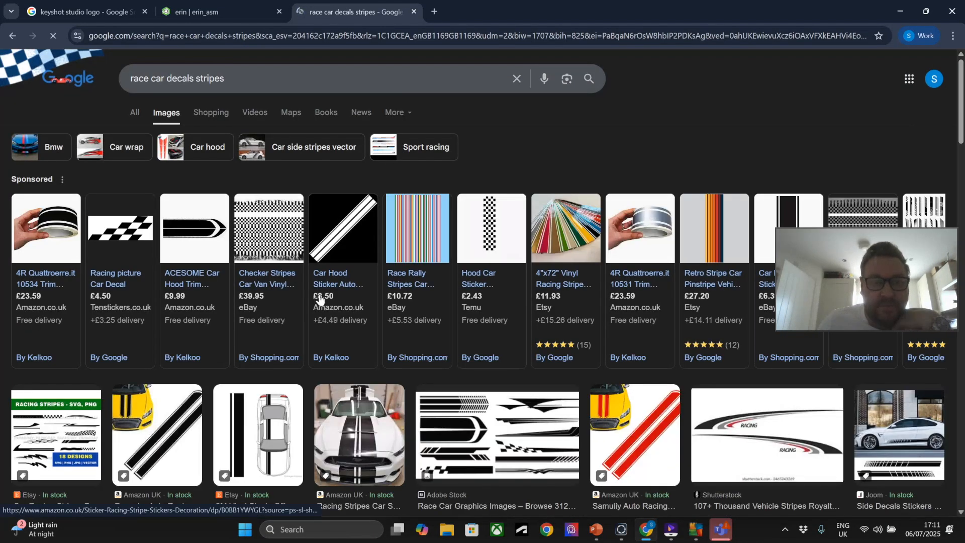
pyautogui.scroll(-3, 319, 299)
pyautogui.scroll(-7, 320, 298)
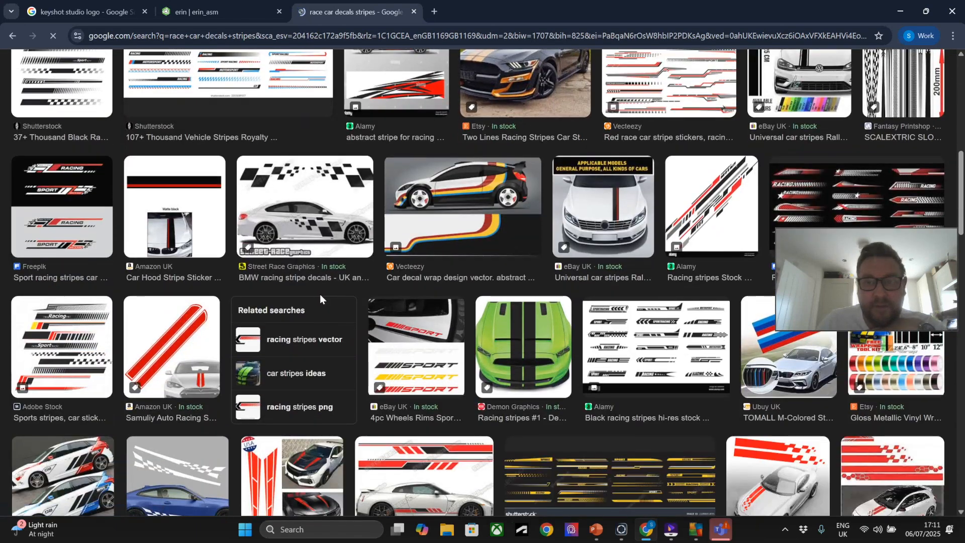
pyautogui.scroll(-7, 318, 293)
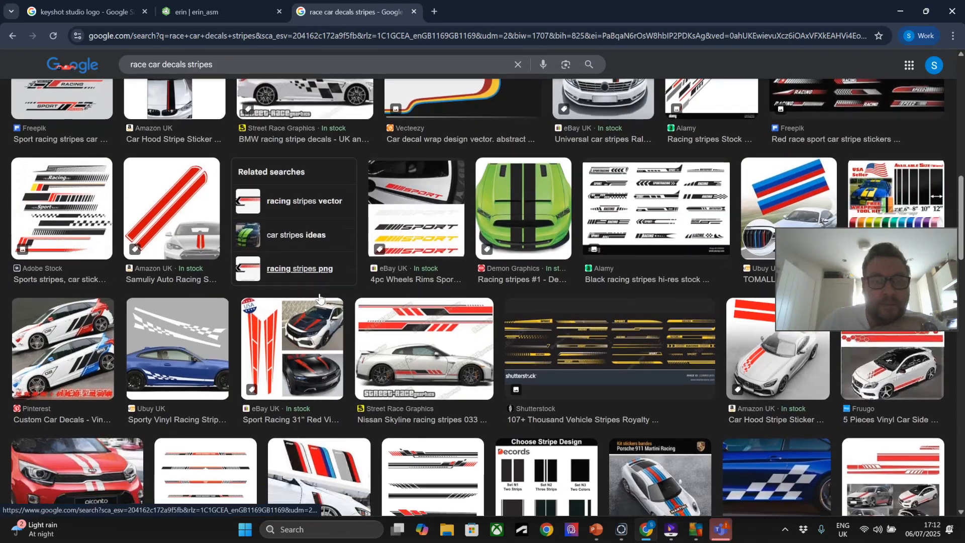
pyautogui.scroll(-9, 320, 298)
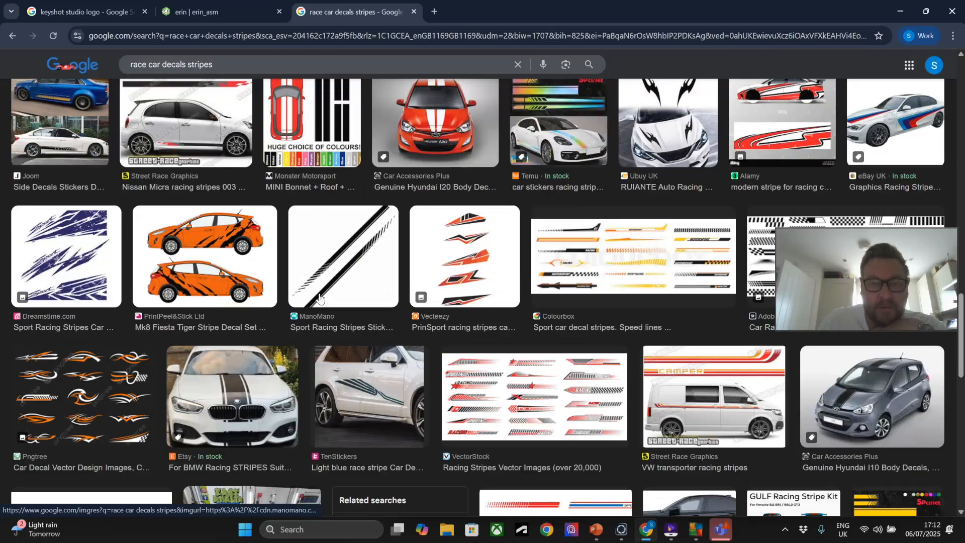
pyautogui.scroll(-5, 319, 297)
pyautogui.scroll(8, 319, 297)
pyautogui.scroll(12, 320, 297)
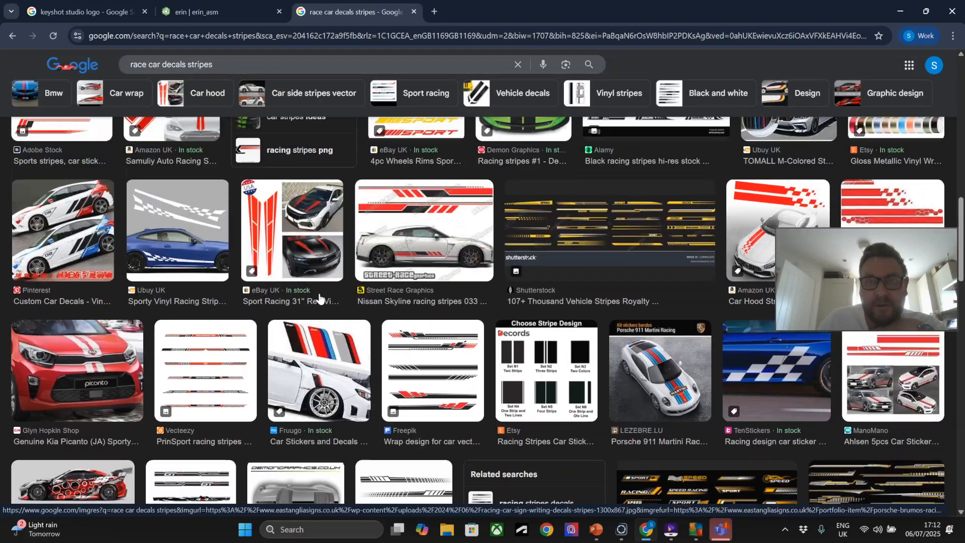
pyautogui.scroll(5, 320, 298)
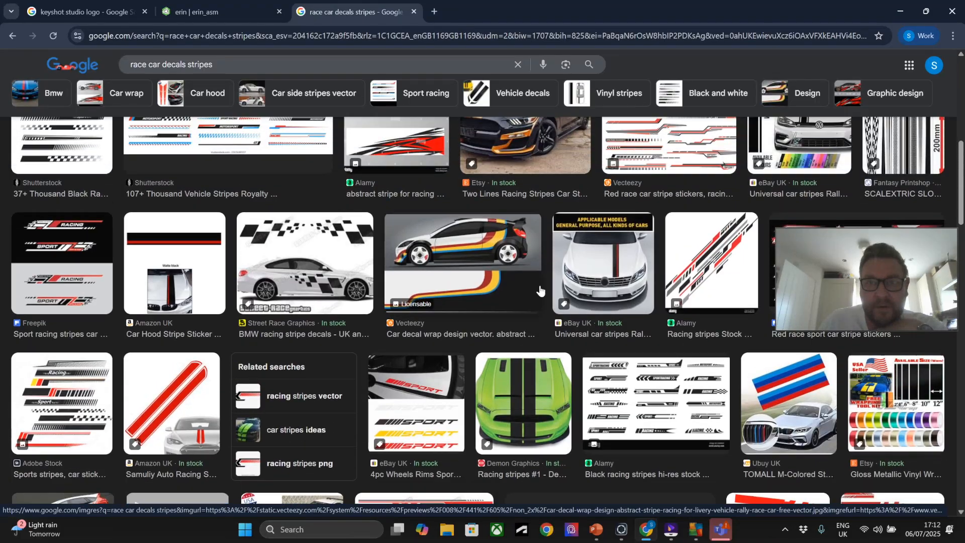
# Save the Alamy black, red and grey diagonal racing stripes image as a JPEG in the Downloads folder
pyautogui.click(705, 245)
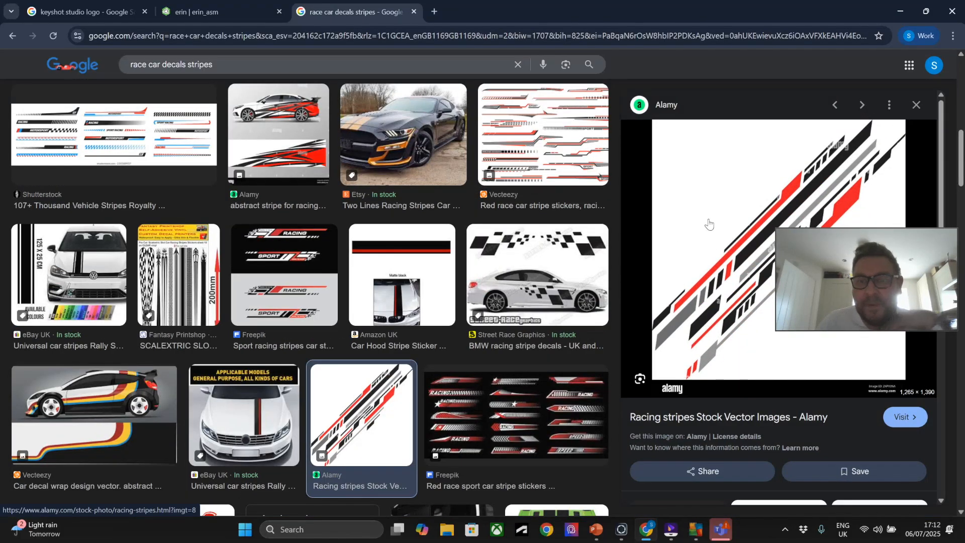
pyautogui.rightClick(709, 224)
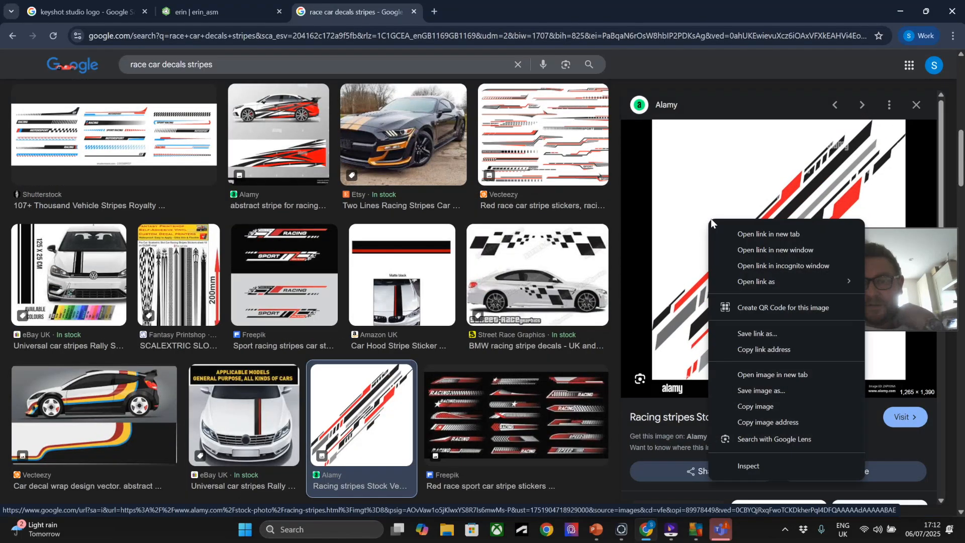
pyautogui.click(774, 406)
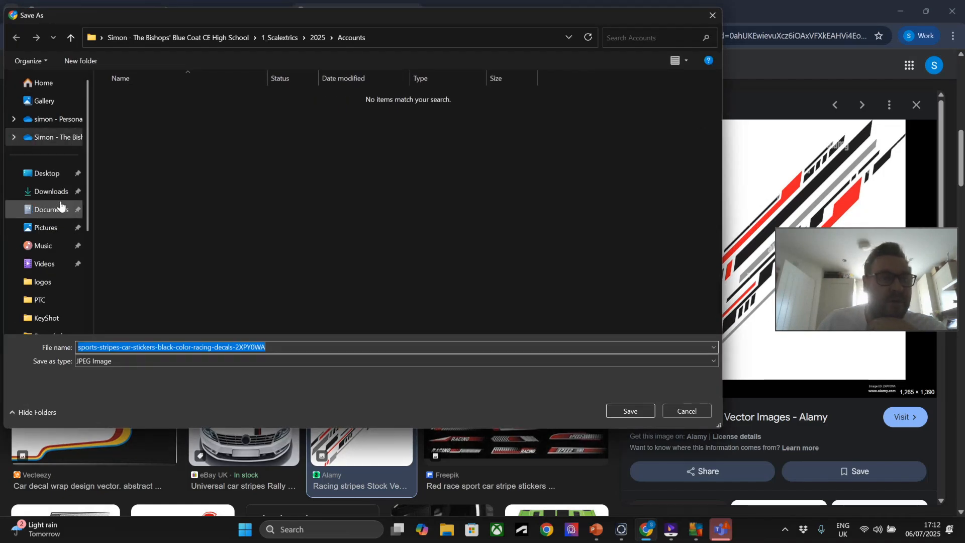
pyautogui.click(56, 192)
pyautogui.click(643, 411)
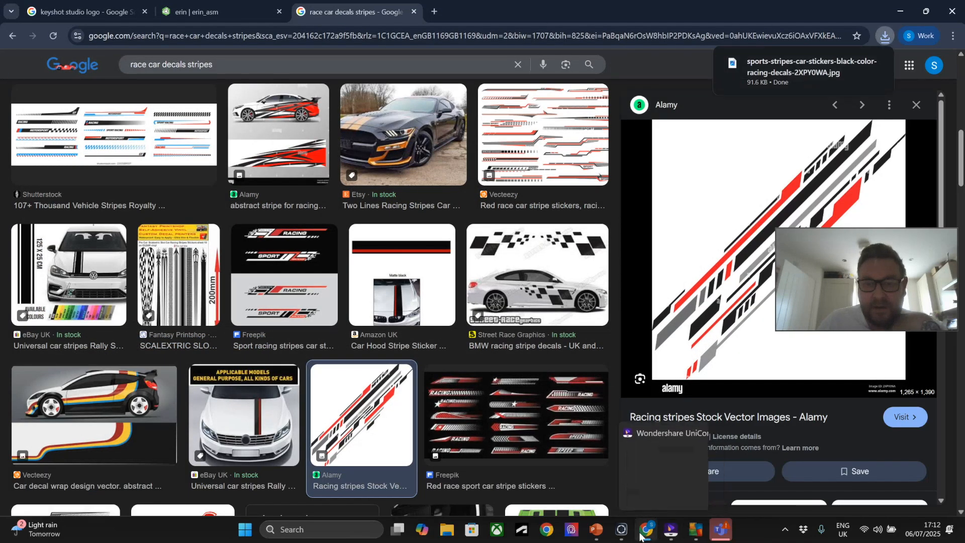
# Switch back to KeyShot and add the downloaded sports-stripes-car-stickers image as a texture label on the white body paint
pyautogui.moveTo(622, 529)
pyautogui.click(606, 493)
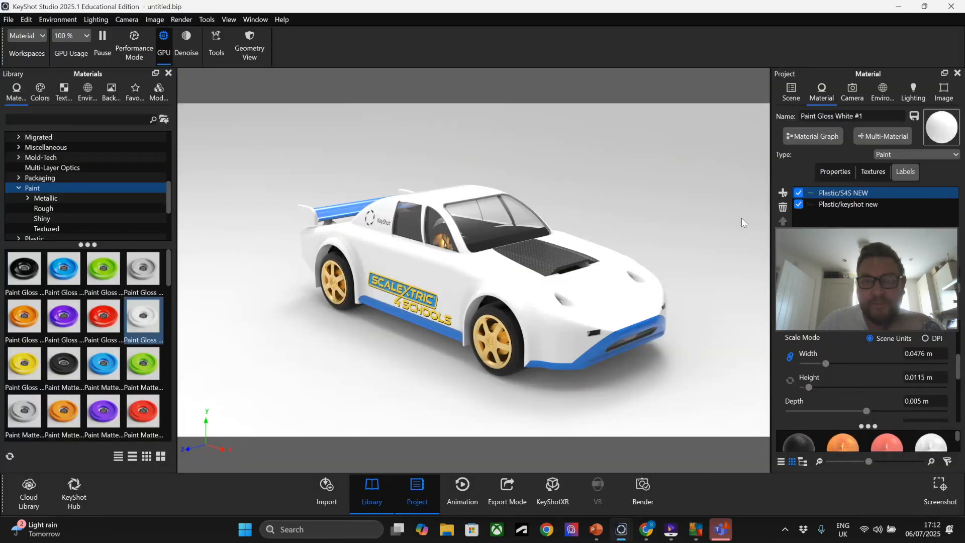
pyautogui.click(782, 192)
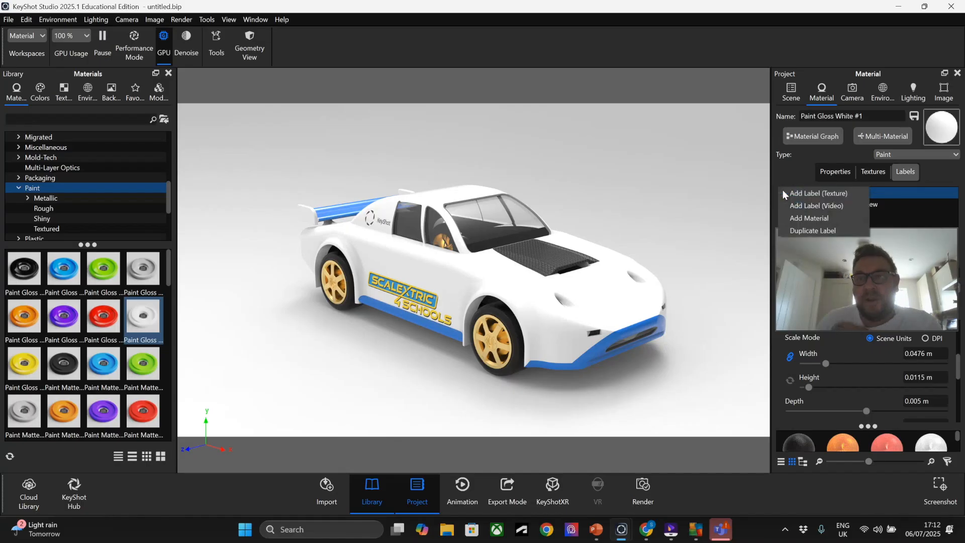
pyautogui.click(819, 194)
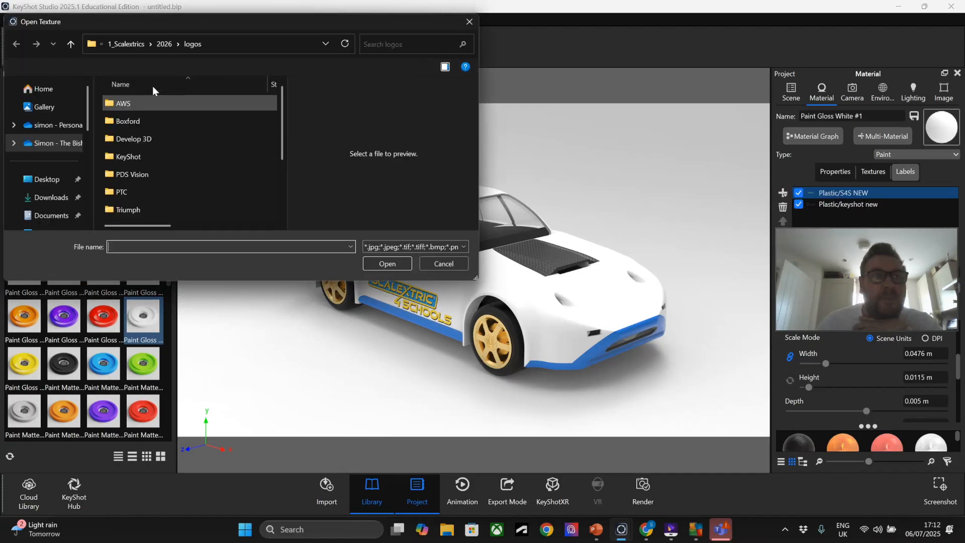
pyautogui.click(52, 198)
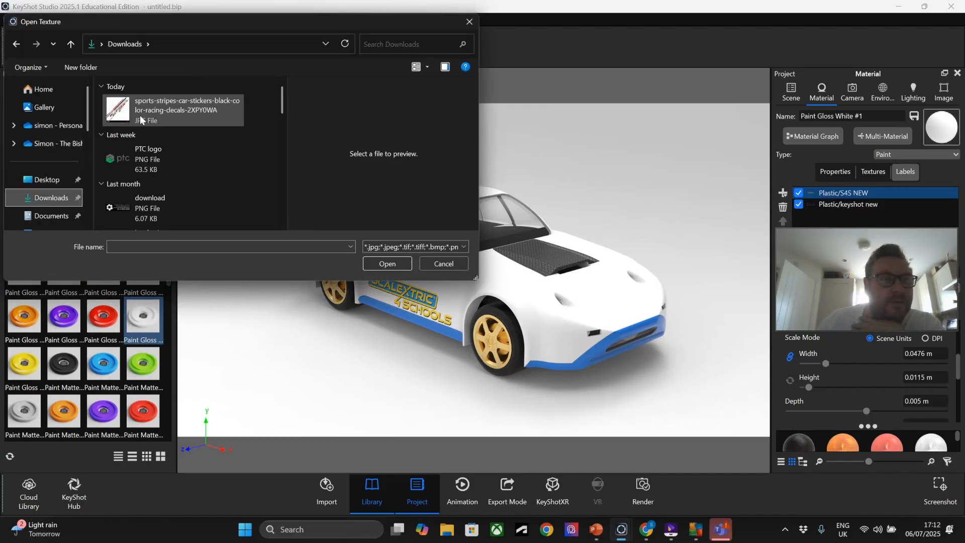
pyautogui.doubleClick(140, 119)
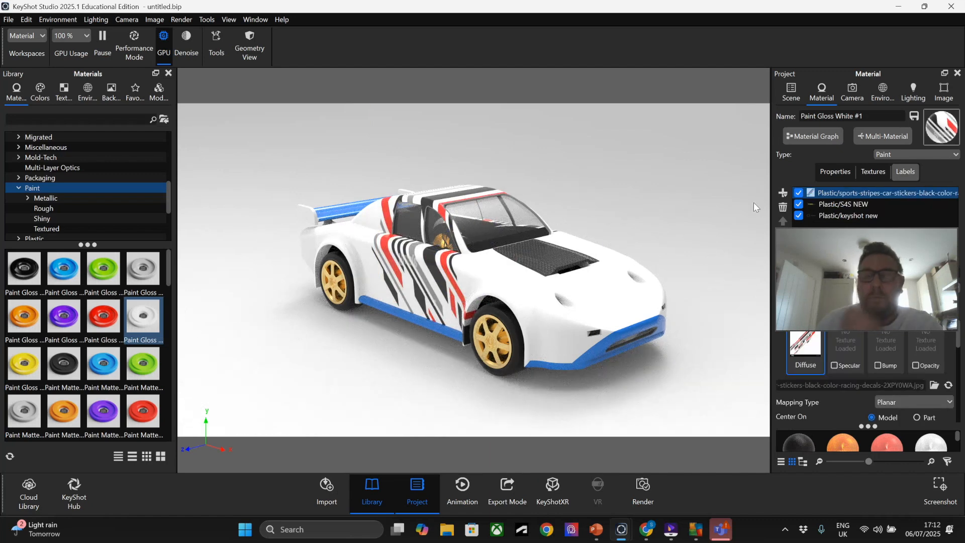
# Move the stripes label towards the front of the car and rotate its plane so the stripes run along the bonnet and roof
pyautogui.scroll(-3, 838, 339)
pyautogui.click(860, 367)
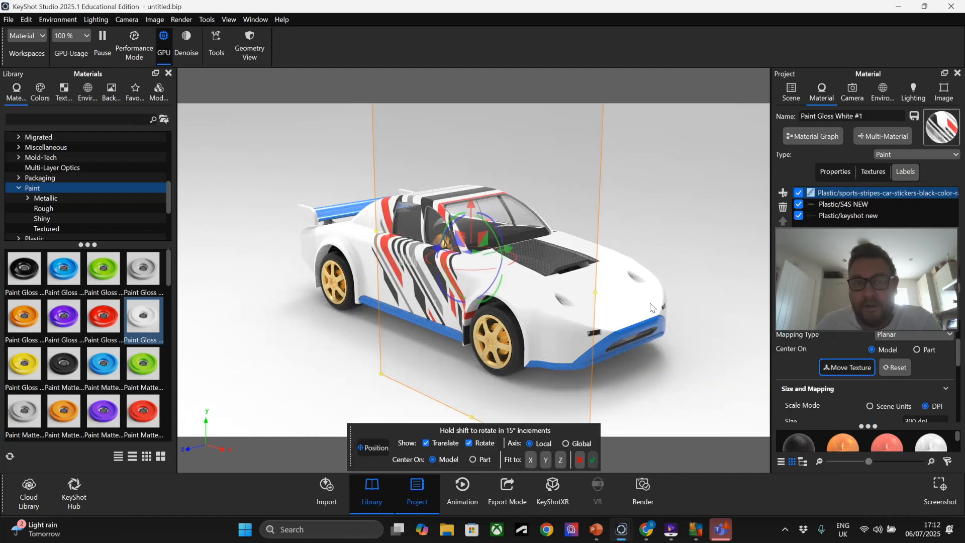
pyautogui.moveTo(472, 258); pyautogui.dragTo(576, 250)
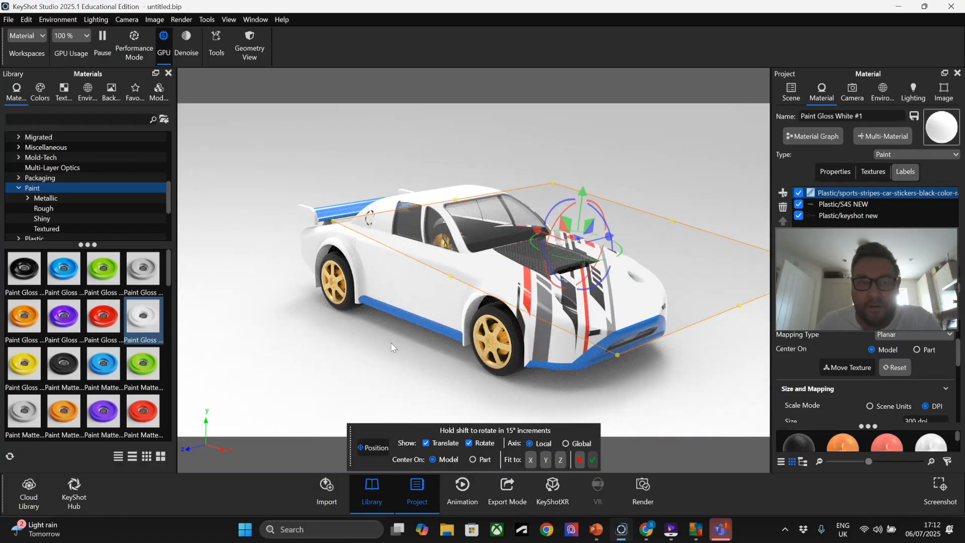
pyautogui.moveTo(393, 346); pyautogui.dragTo(394, 355)
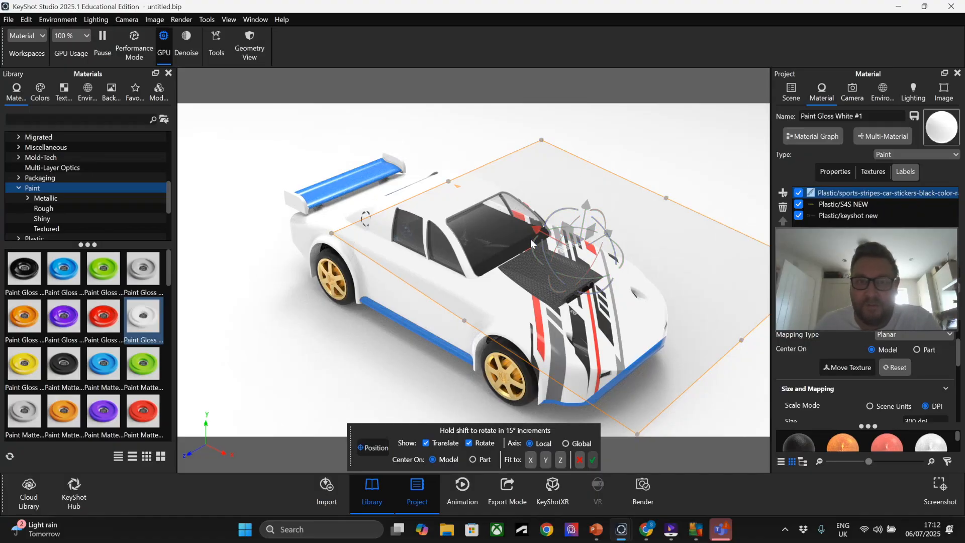
pyautogui.moveTo(534, 247); pyautogui.dragTo(545, 289)
pyautogui.moveTo(585, 239); pyautogui.dragTo(491, 259)
pyautogui.moveTo(511, 252)
pyautogui.mouseDown()
pyautogui.moveTo(529, 241)
pyautogui.moveTo(497, 248)
pyautogui.mouseUp()
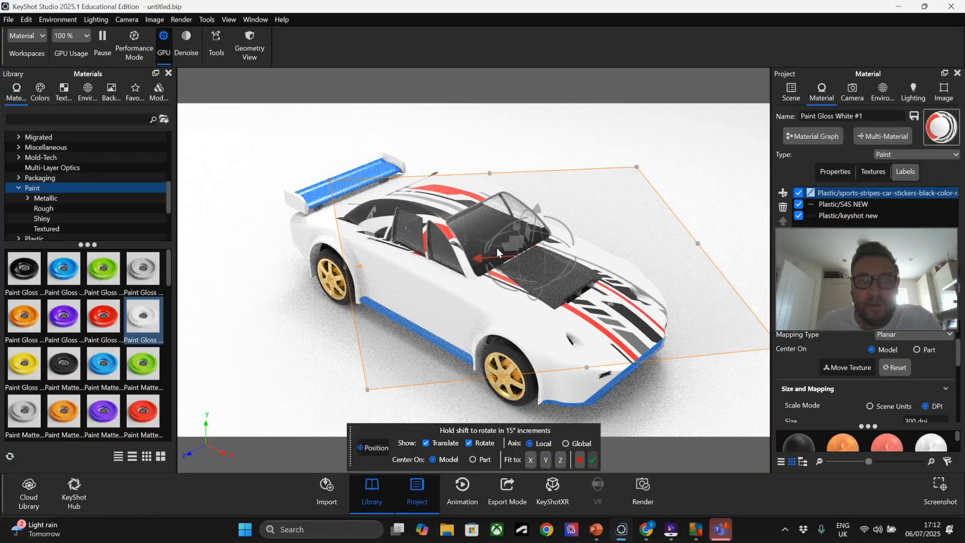
# Try other positions and angles for the stripes label so the stripes cross the roof and both sides of the car
pyautogui.moveTo(485, 333); pyautogui.dragTo(552, 262)
pyautogui.moveTo(300, 361); pyautogui.dragTo(504, 366)
pyautogui.moveTo(528, 185); pyautogui.dragTo(456, 166)
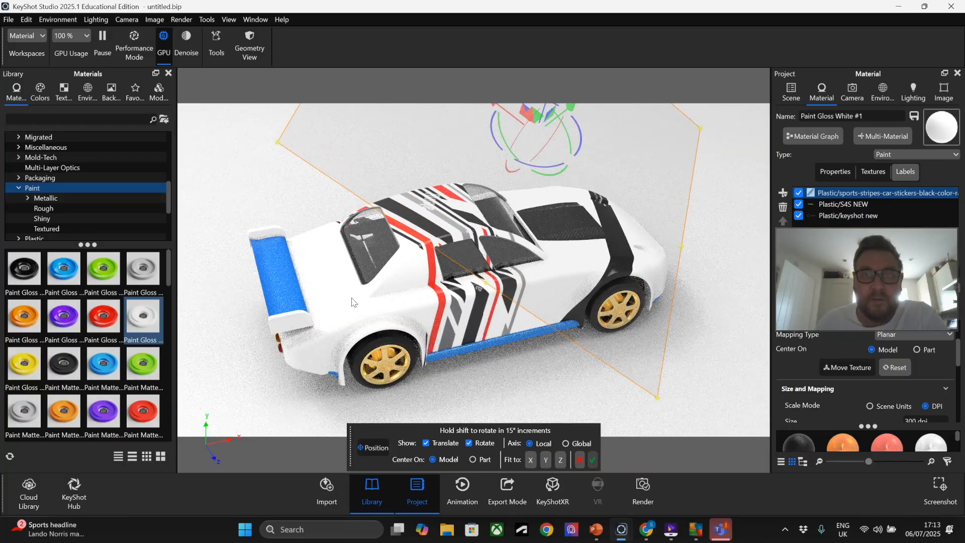
pyautogui.moveTo(467, 371); pyautogui.dragTo(443, 376)
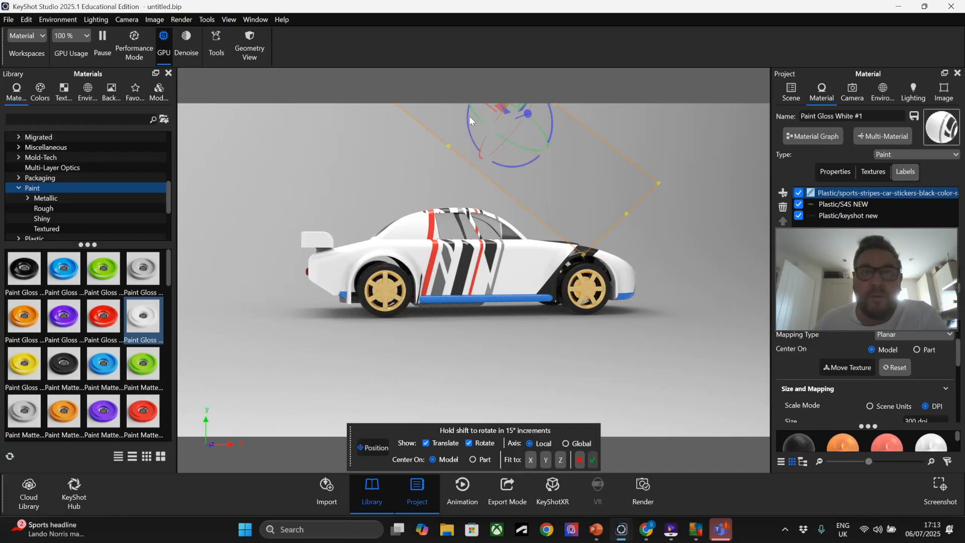
pyautogui.moveTo(468, 120); pyautogui.dragTo(473, 141)
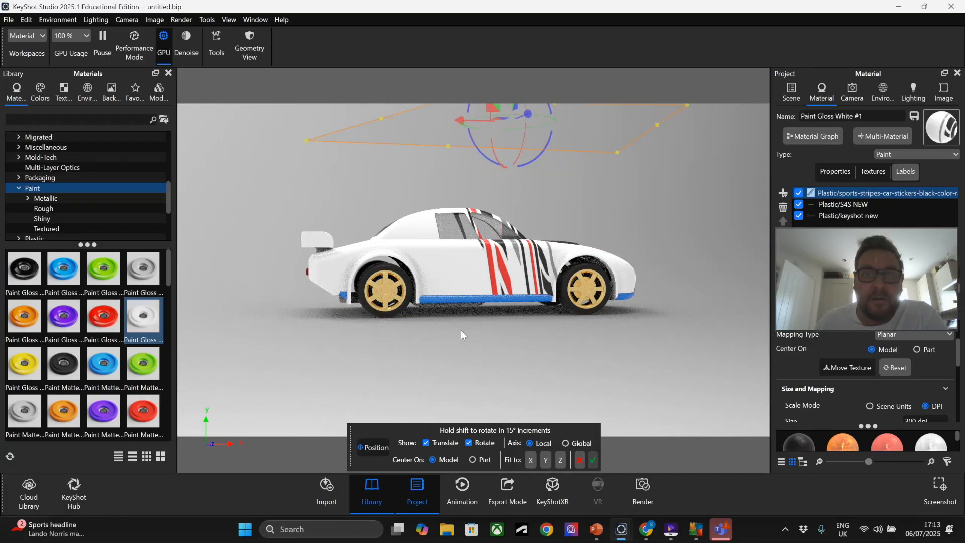
pyautogui.moveTo(437, 341); pyautogui.dragTo(438, 381)
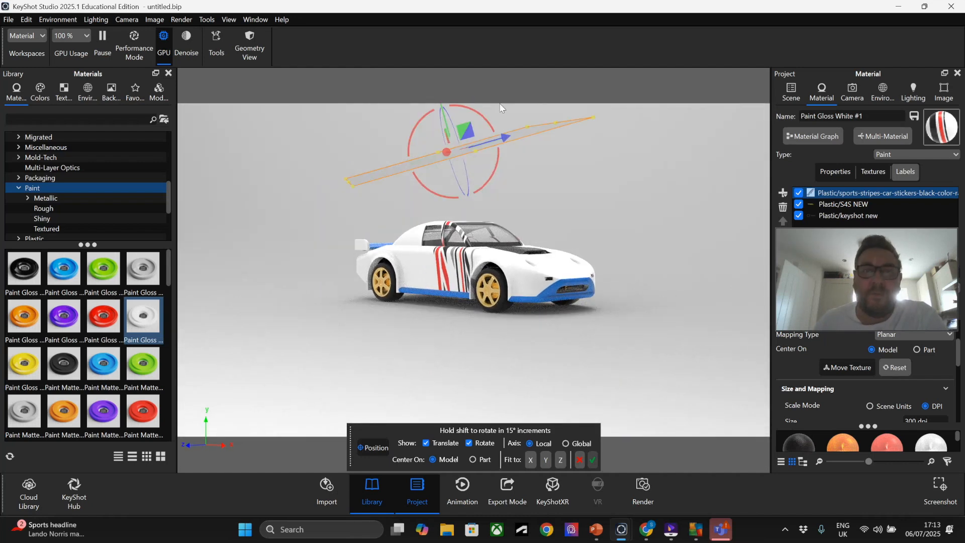
pyautogui.moveTo(487, 109)
pyautogui.mouseDown()
pyautogui.moveTo(482, 116)
pyautogui.moveTo(492, 124)
pyautogui.mouseUp()
pyautogui.moveTo(419, 297); pyautogui.dragTo(447, 211)
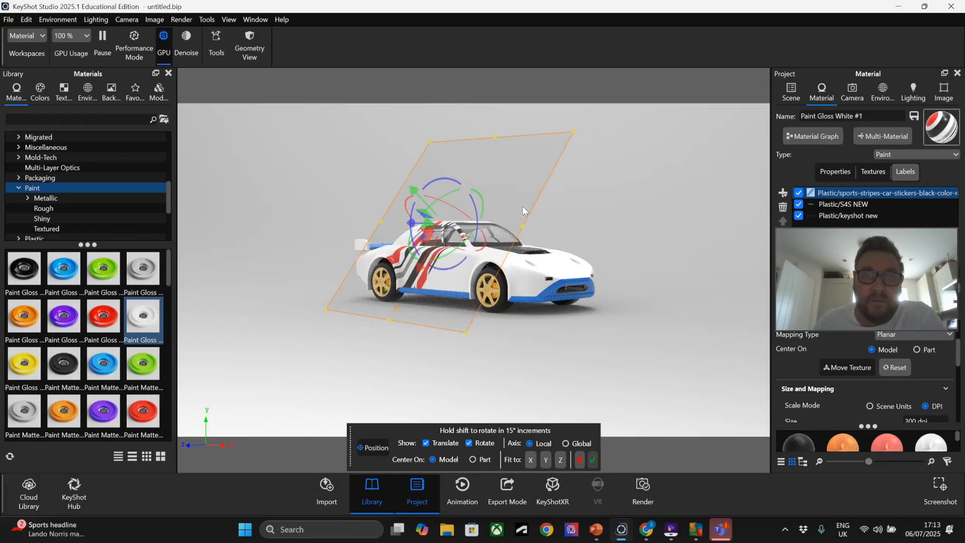
# Raise the stripes label above the car, rotate it so the stripes run over the roof and bonnet, and confirm the placement
pyautogui.moveTo(410, 361); pyautogui.dragTo(325, 338)
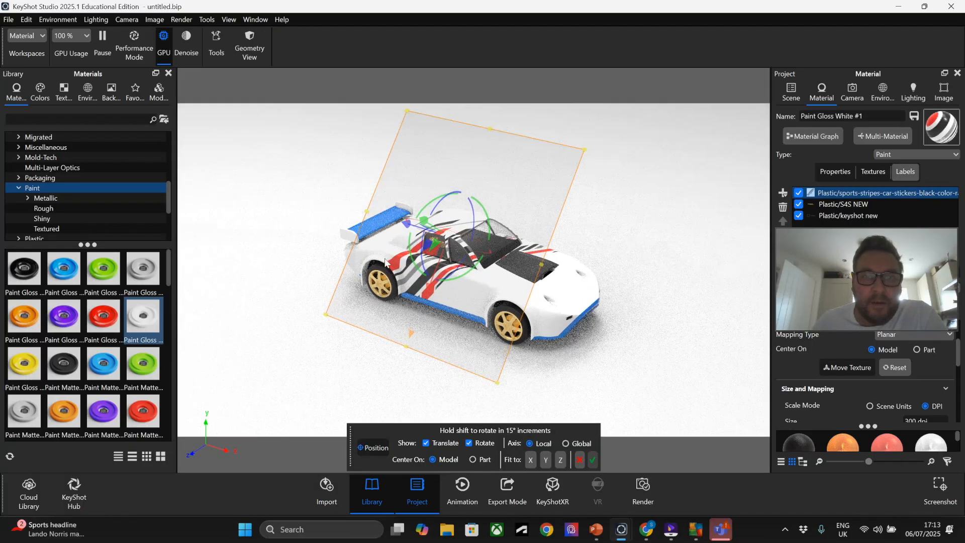
pyautogui.moveTo(437, 247); pyautogui.dragTo(471, 205)
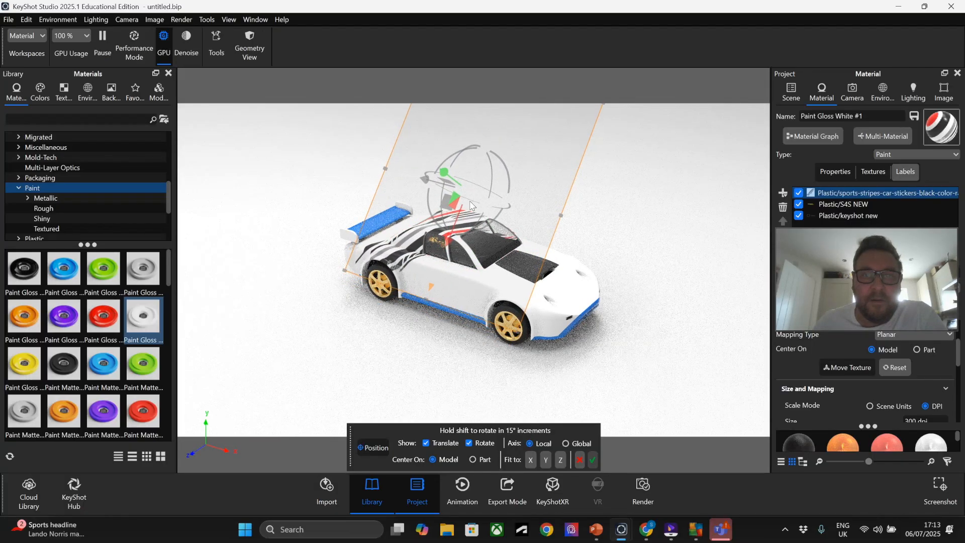
pyautogui.moveTo(456, 159); pyautogui.dragTo(491, 147)
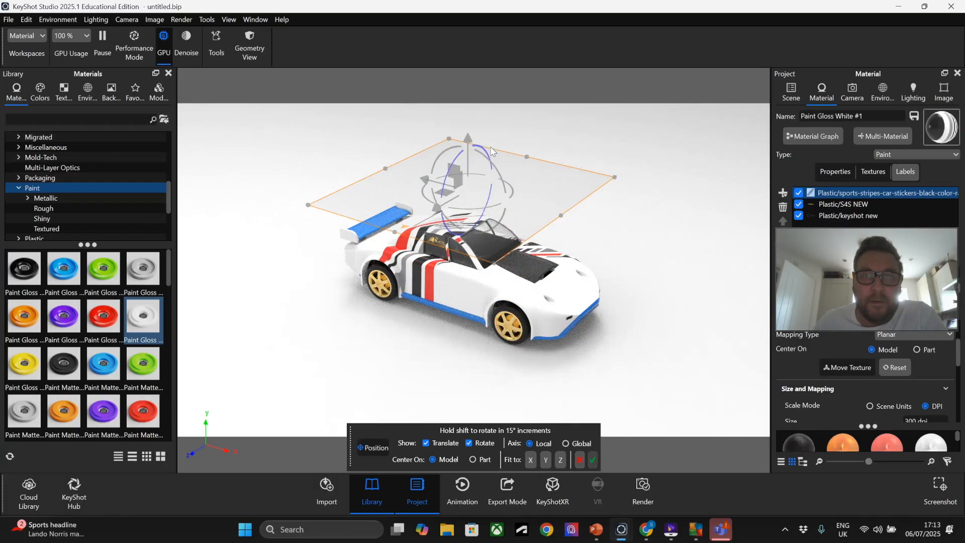
pyautogui.moveTo(496, 205); pyautogui.dragTo(474, 205)
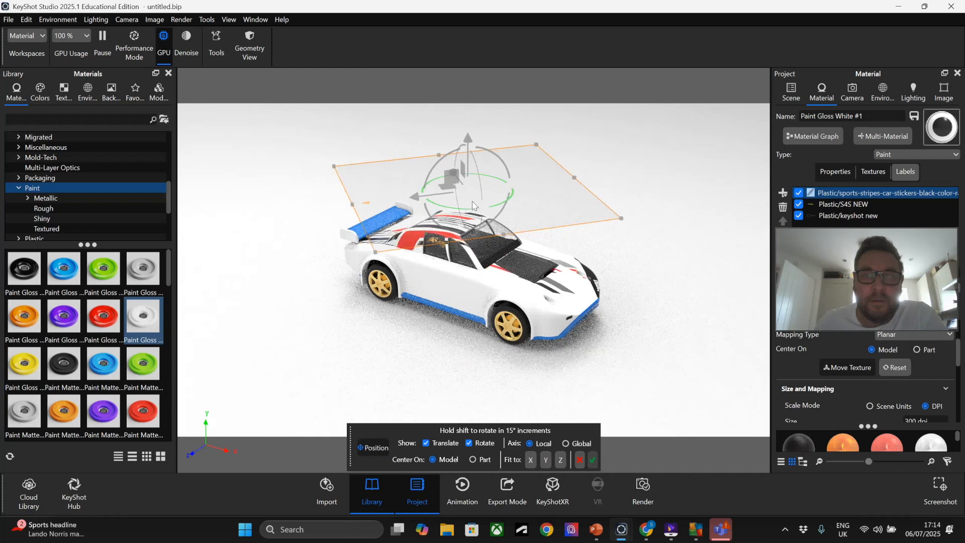
pyautogui.click(592, 461)
pyautogui.scroll(4, 548, 259)
pyautogui.moveTo(548, 259)
pyautogui.mouseDown()
pyautogui.moveTo(391, 263)
pyautogui.moveTo(277, 250)
pyautogui.moveTo(533, 258)
pyautogui.mouseUp()
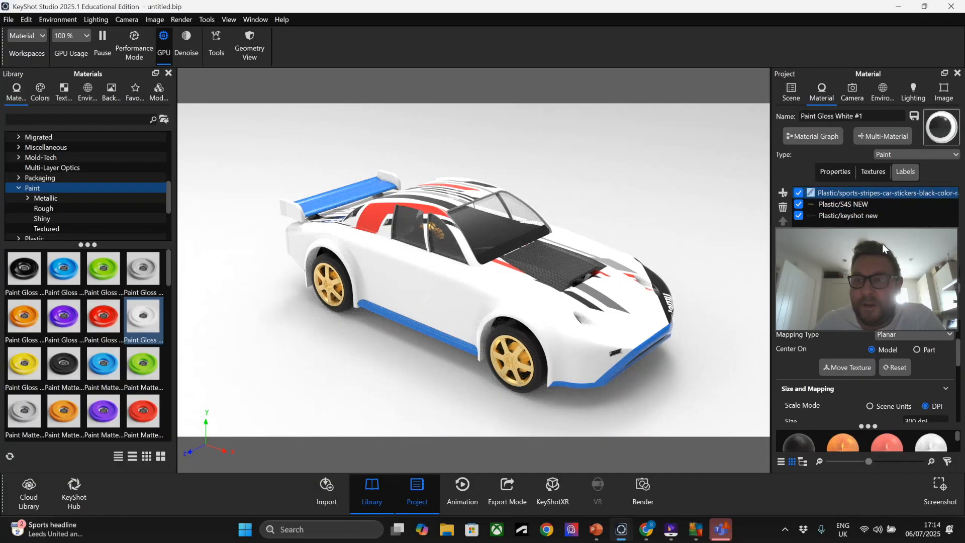
# Move the S4S NEW and keyshot new labels above the stripes label in the label order and check both logos on the car
pyautogui.click(832, 204)
pyautogui.click(782, 221)
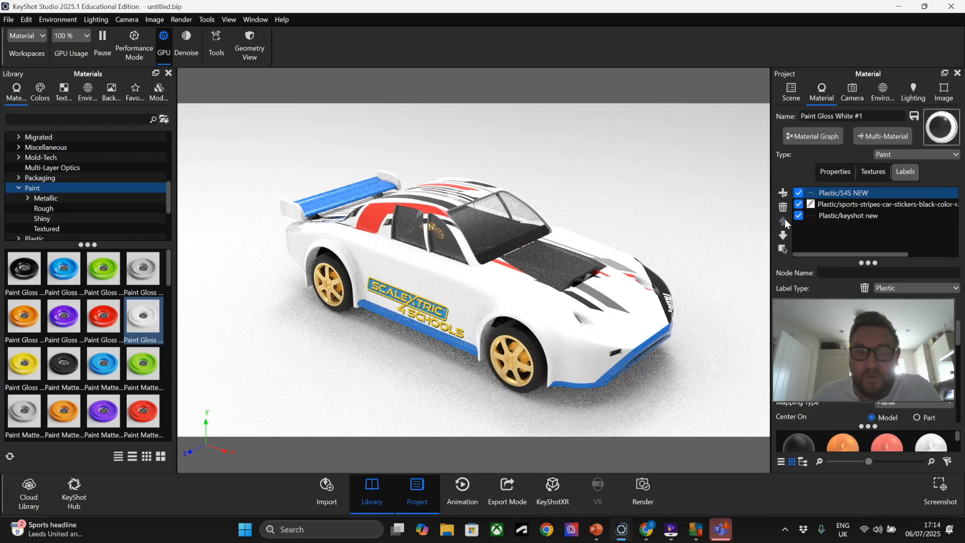
pyautogui.click(839, 215)
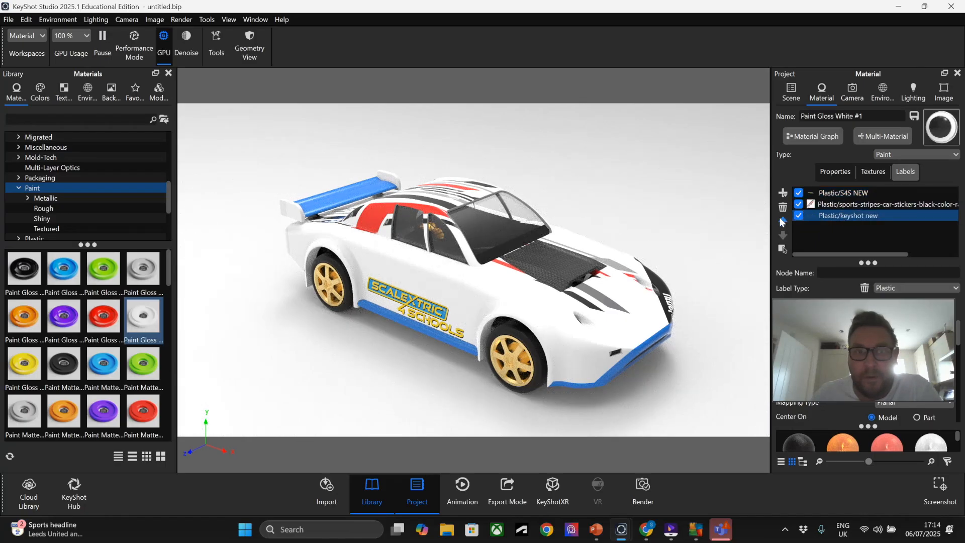
pyautogui.click(782, 221)
pyautogui.scroll(6, 367, 213)
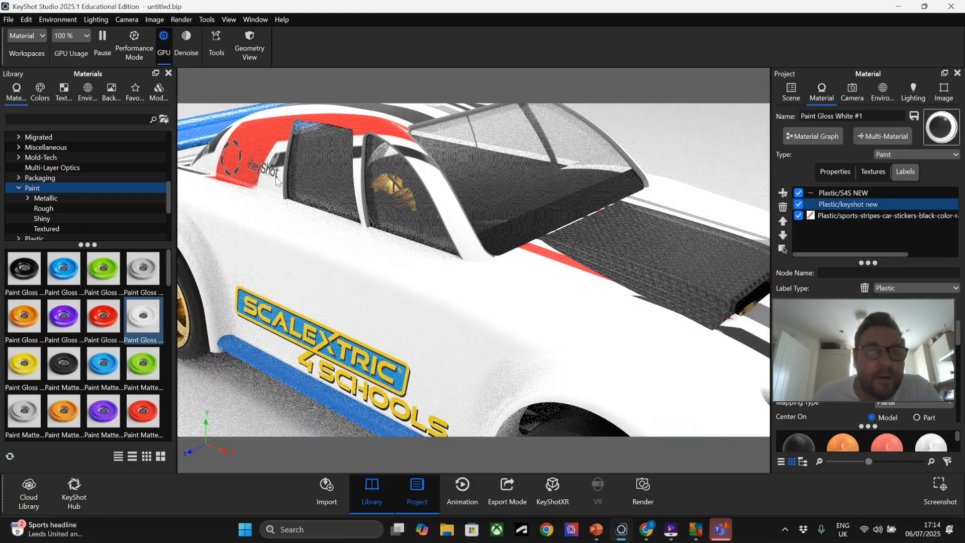
pyautogui.scroll(-6, 276, 180)
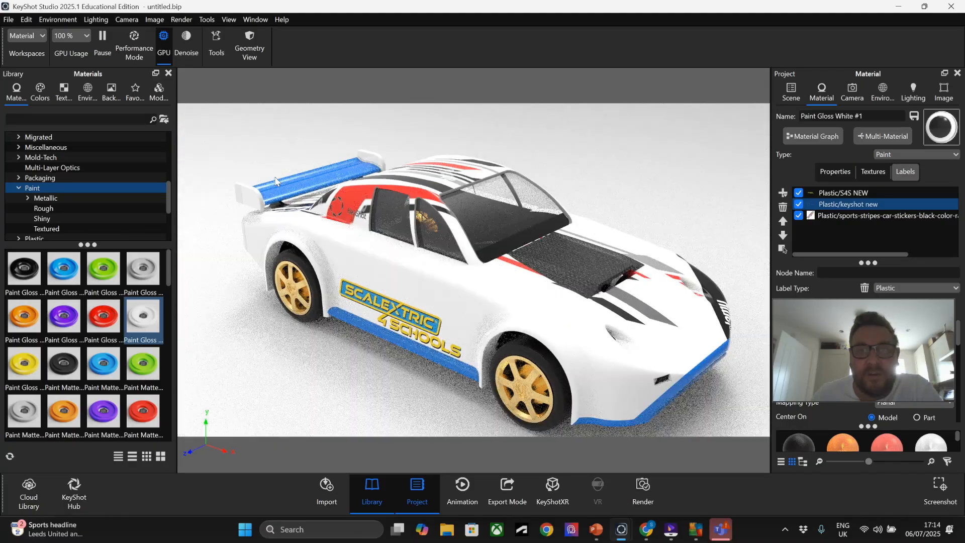
pyautogui.moveTo(495, 278); pyautogui.dragTo(475, 296)
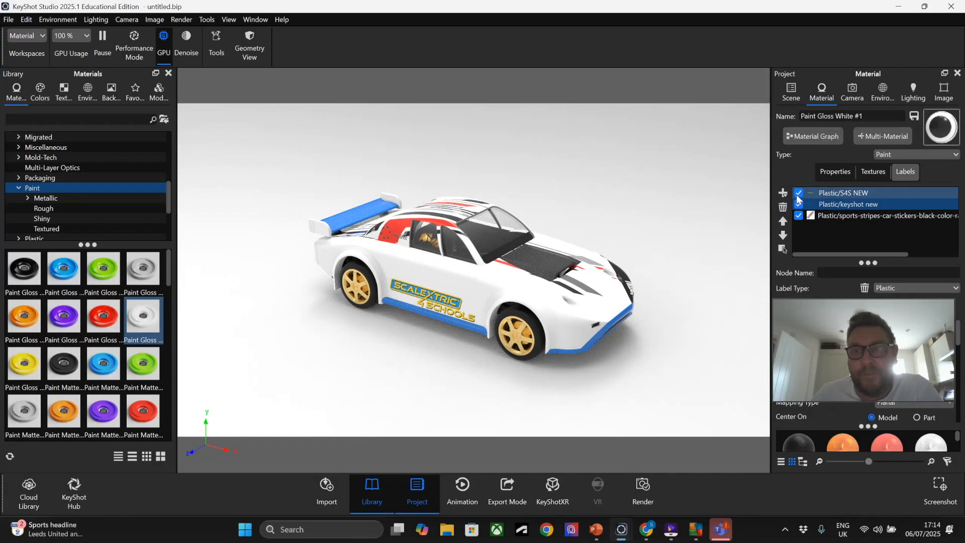
# Delete the sports stripes label from the white body paint and check both sides of the car
pyautogui.click(827, 215)
pyautogui.press('Delete')
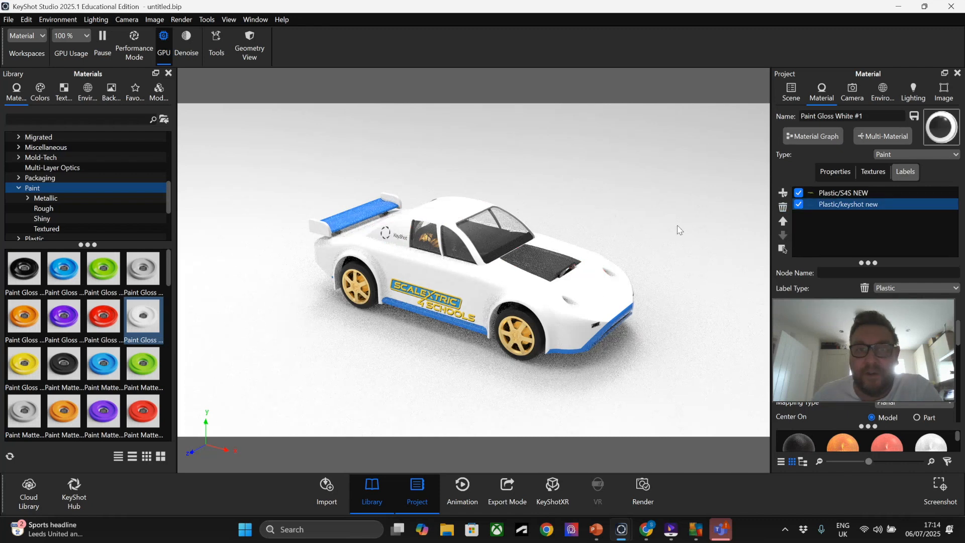
pyautogui.moveTo(580, 281); pyautogui.dragTo(288, 248)
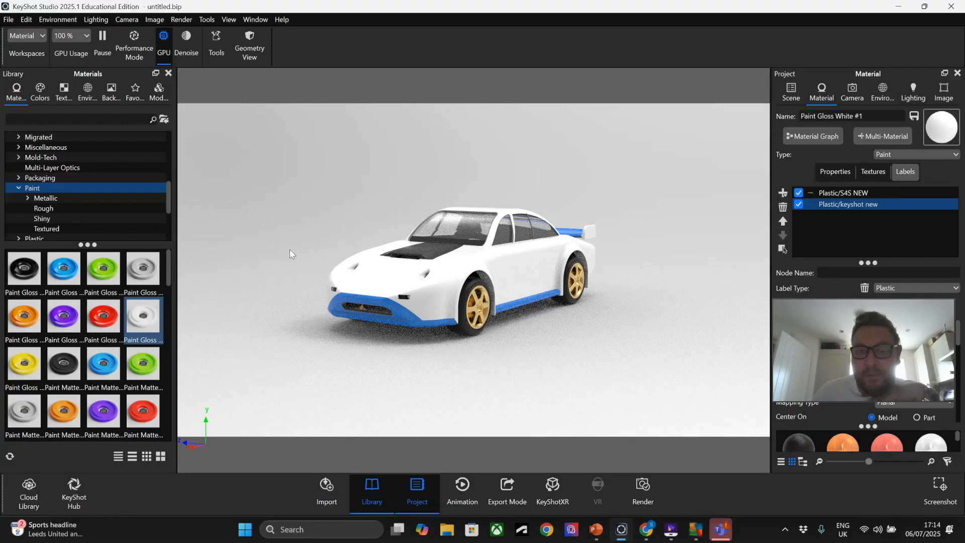
pyautogui.moveTo(419, 260); pyautogui.dragTo(500, 258)
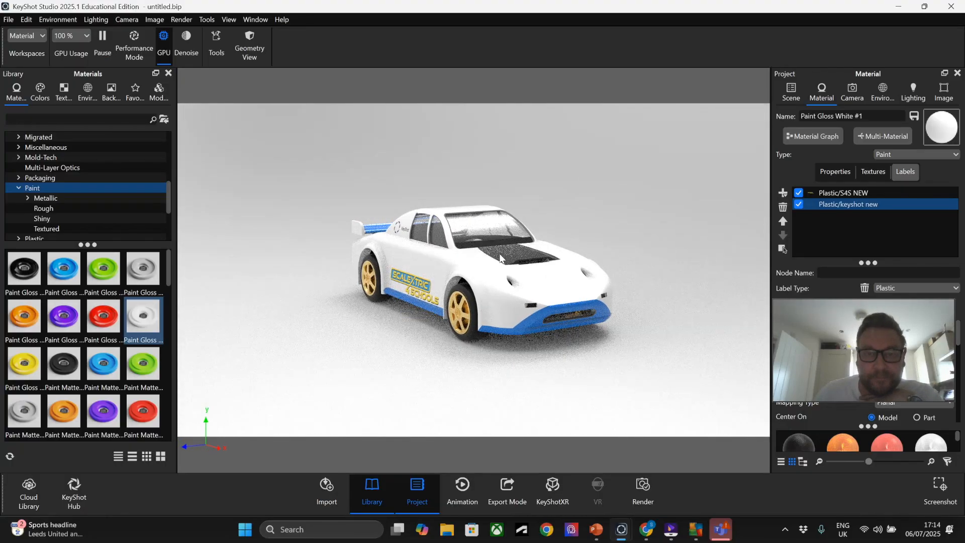
# Review the still image output settings and the maximum-time quality options for rendering, and leave without rendering
pyautogui.click(648, 498)
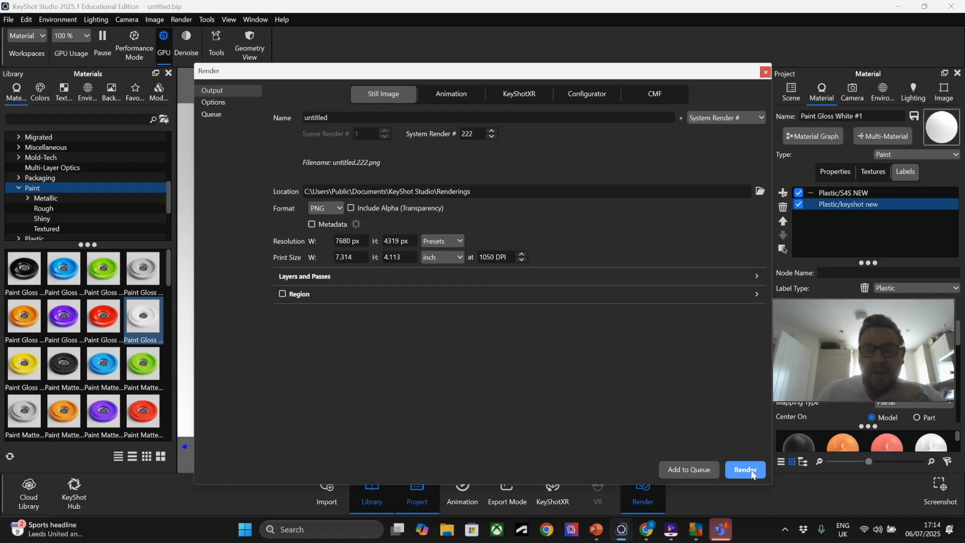
pyautogui.click(225, 104)
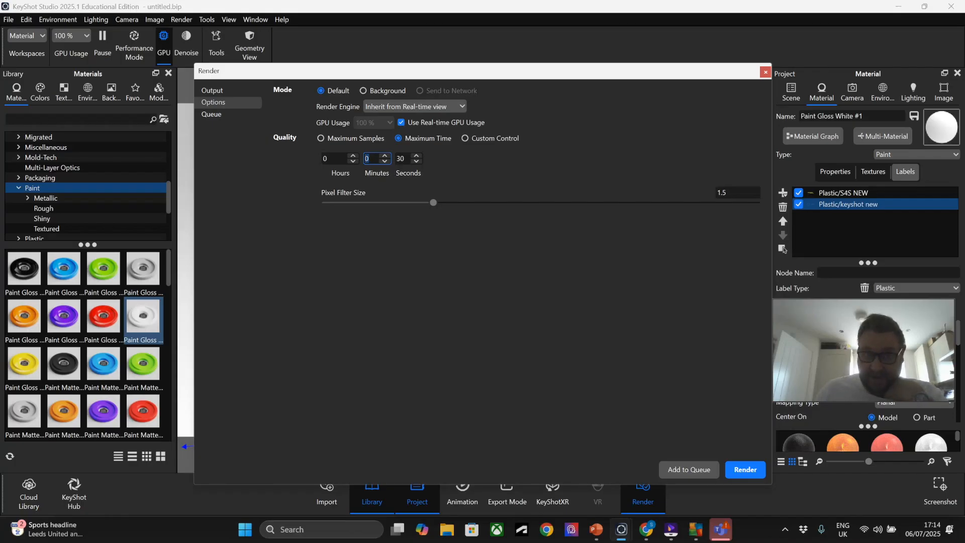
pyautogui.click(766, 73)
# Set the brown hillside hdri-locations backplate behind the car, then shrink and orbit the car to compare it with the terrain
pyautogui.moveTo(440, 351); pyautogui.dragTo(517, 344)
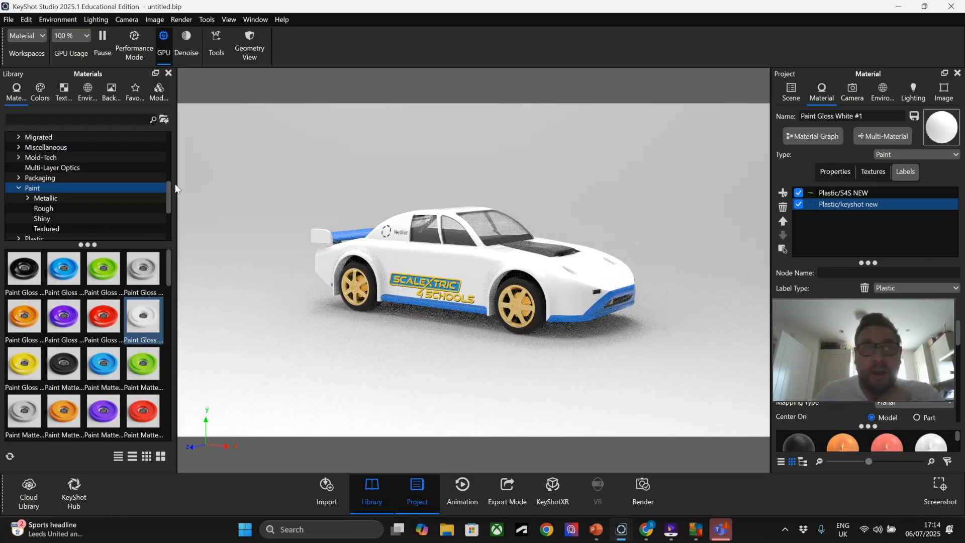
pyautogui.click(88, 91)
pyautogui.click(112, 92)
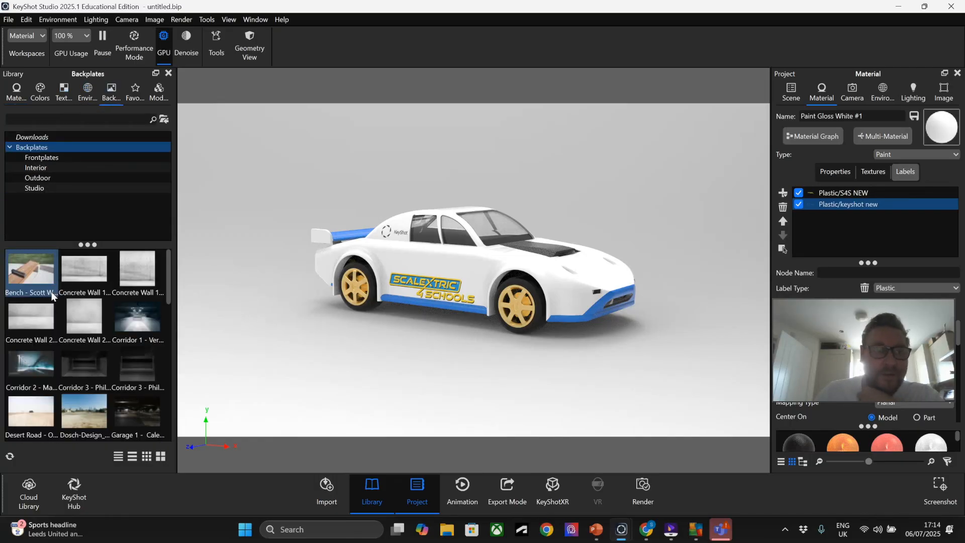
pyautogui.scroll(-3, 41, 348)
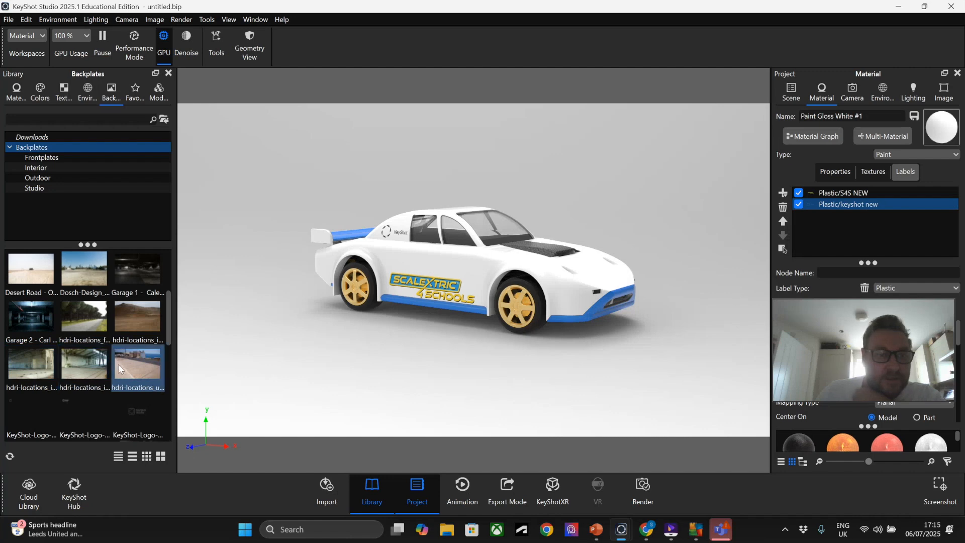
pyautogui.moveTo(138, 322); pyautogui.dragTo(270, 221)
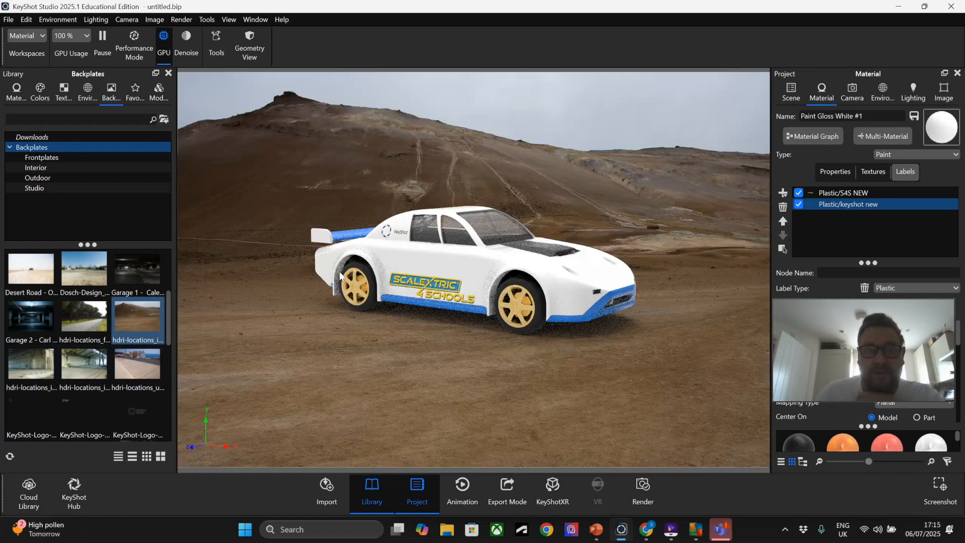
pyautogui.scroll(-2, 484, 209)
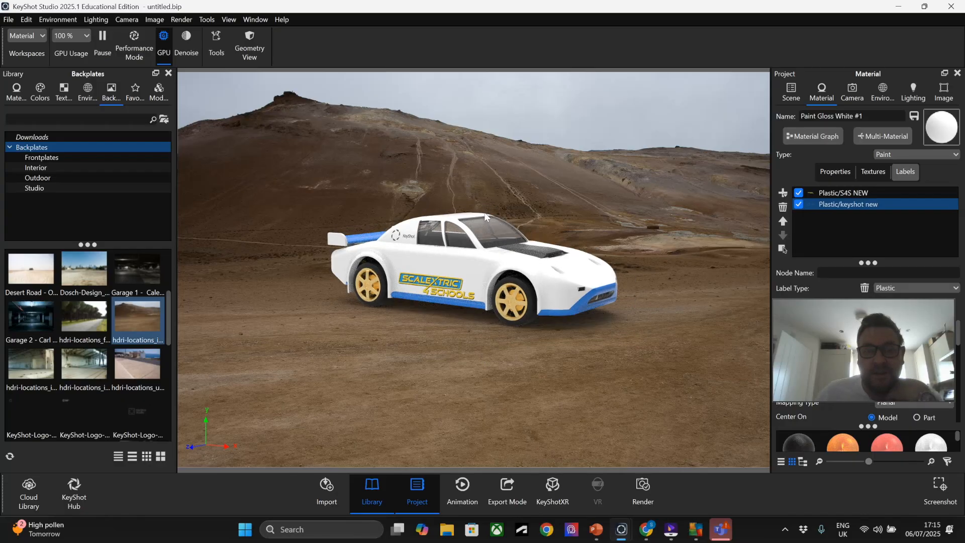
pyautogui.moveTo(460, 335)
pyautogui.mouseDown()
pyautogui.moveTo(436, 343)
pyautogui.moveTo(459, 322)
pyautogui.moveTo(593, 318)
pyautogui.moveTo(466, 331)
pyautogui.mouseUp()
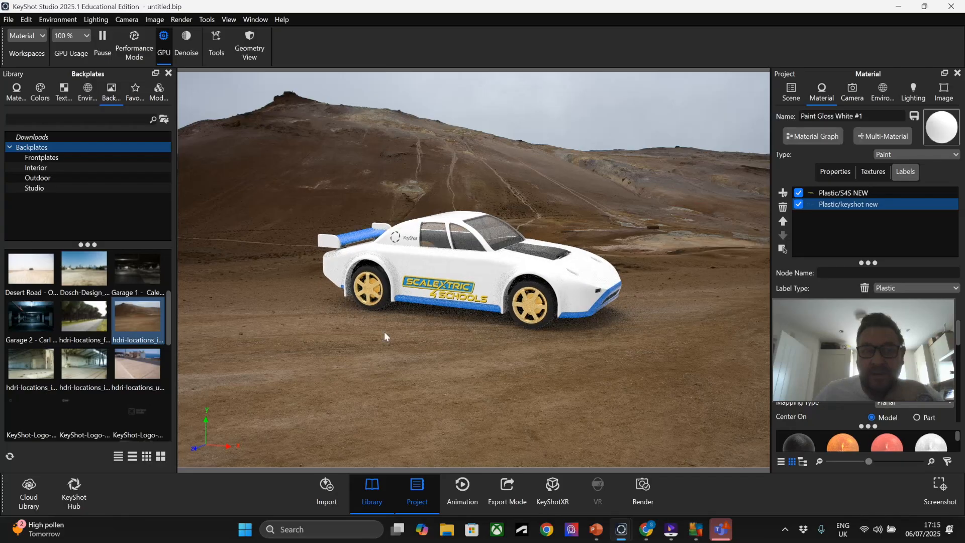
# Set the hdri-locations_industrial_2_35mm backplate behind the car and enlarge the car in the view
pyautogui.moveTo(100, 360); pyautogui.dragTo(360, 302)
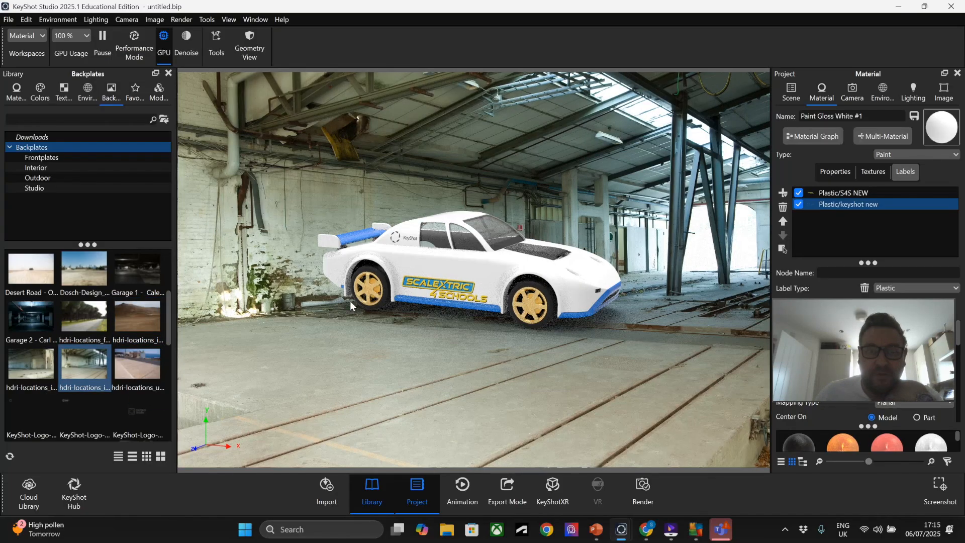
pyautogui.moveTo(420, 329); pyautogui.dragTo(435, 234)
pyautogui.scroll(5, 418, 323)
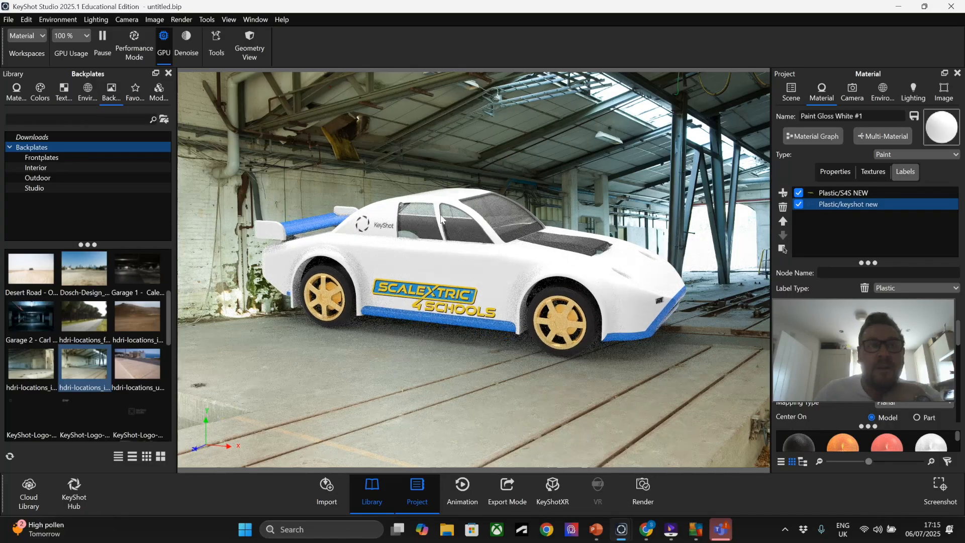
# Pan the car down onto the warehouse floor, then tumble the camera to line the car up with the floor's perspective
pyautogui.click(150, 19)
pyautogui.click(127, 19)
pyautogui.click(126, 19)
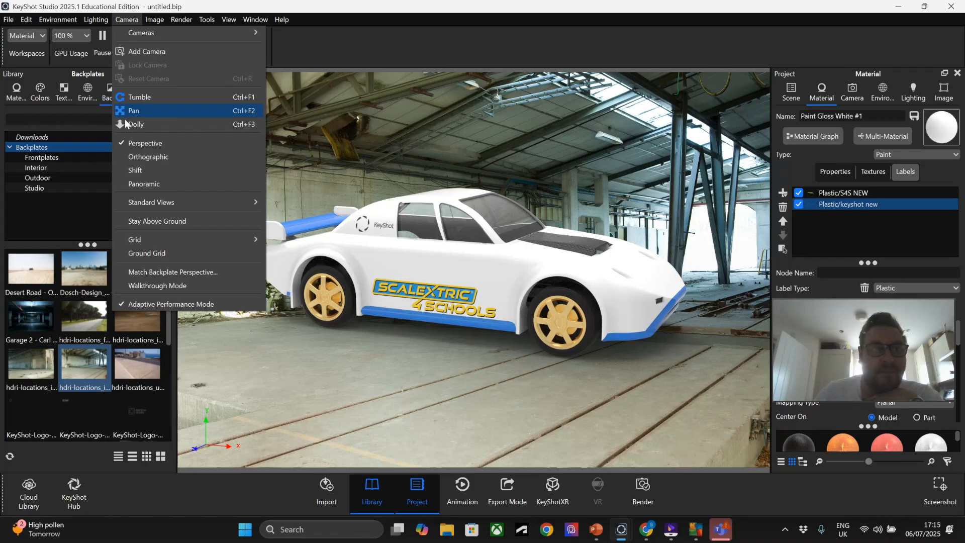
pyautogui.click(123, 111)
pyautogui.moveTo(475, 294); pyautogui.dragTo(463, 363)
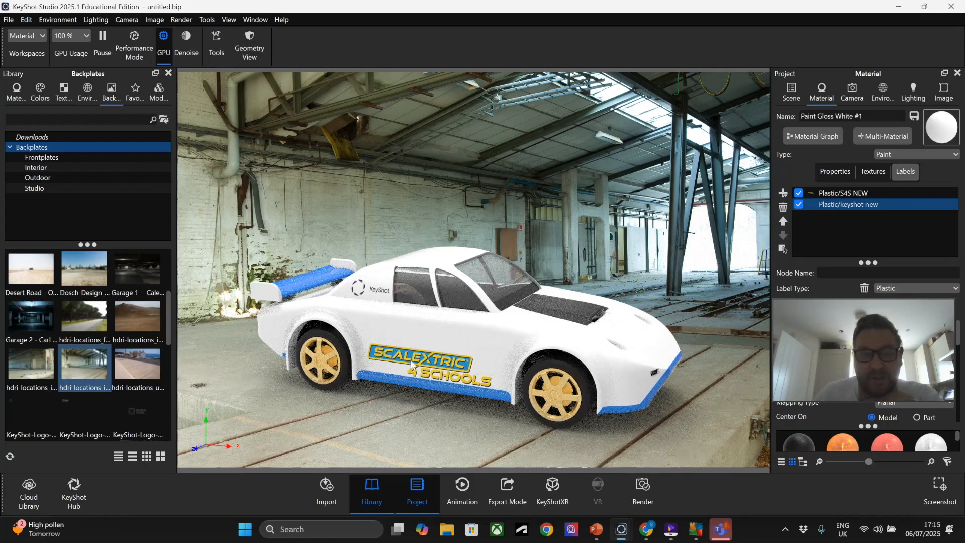
pyautogui.click(127, 19)
pyautogui.click(139, 97)
pyautogui.moveTo(452, 314); pyautogui.dragTo(473, 373)
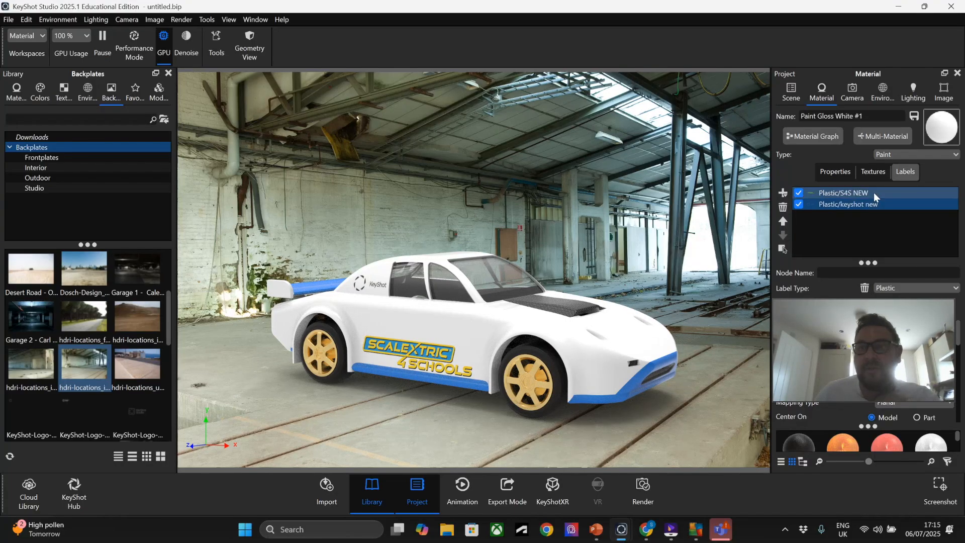
# Turn on Flatten Ground in the ground settings of the scene's environment
pyautogui.click(852, 94)
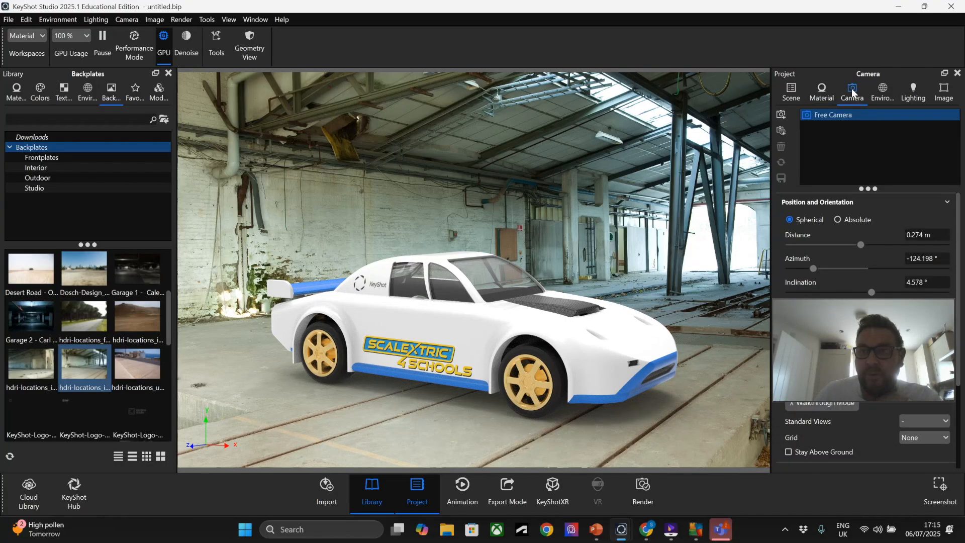
pyautogui.click(826, 92)
pyautogui.moveTo(873, 334); pyautogui.dragTo(696, 100)
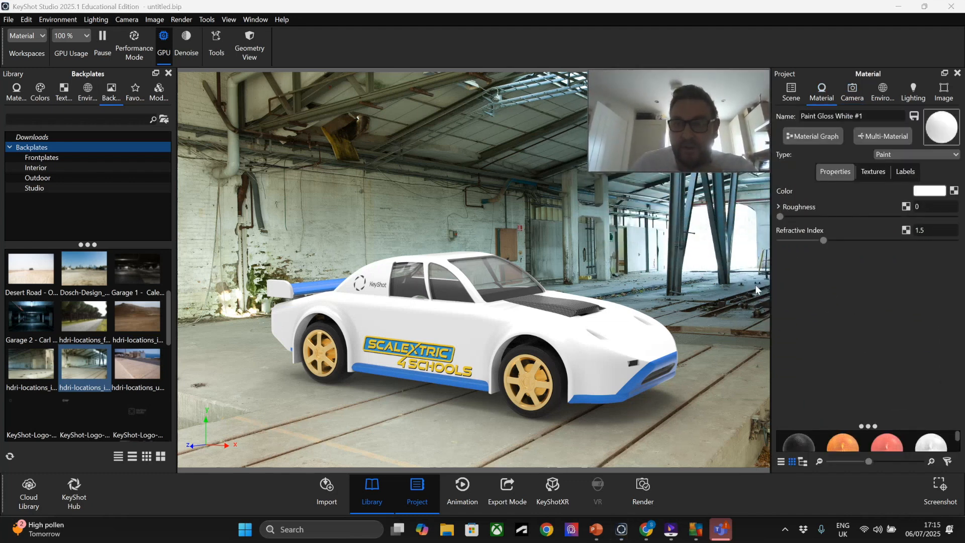
pyautogui.click(881, 93)
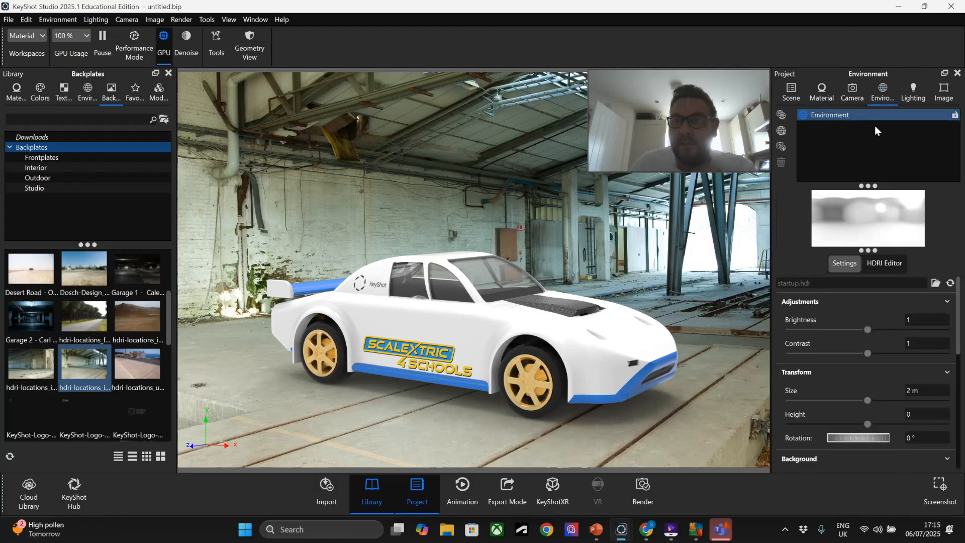
pyautogui.scroll(-5, 865, 317)
pyautogui.scroll(-3, 866, 326)
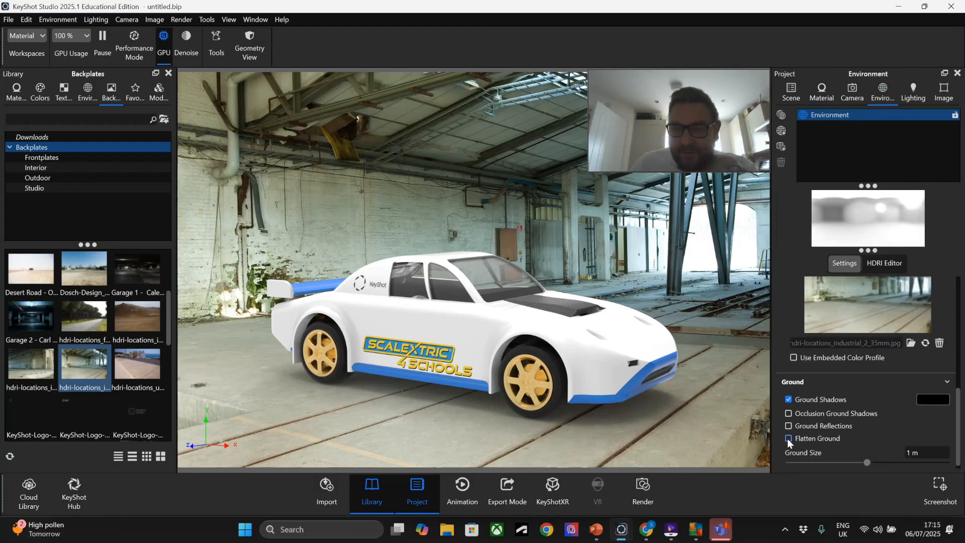
pyautogui.click(787, 438)
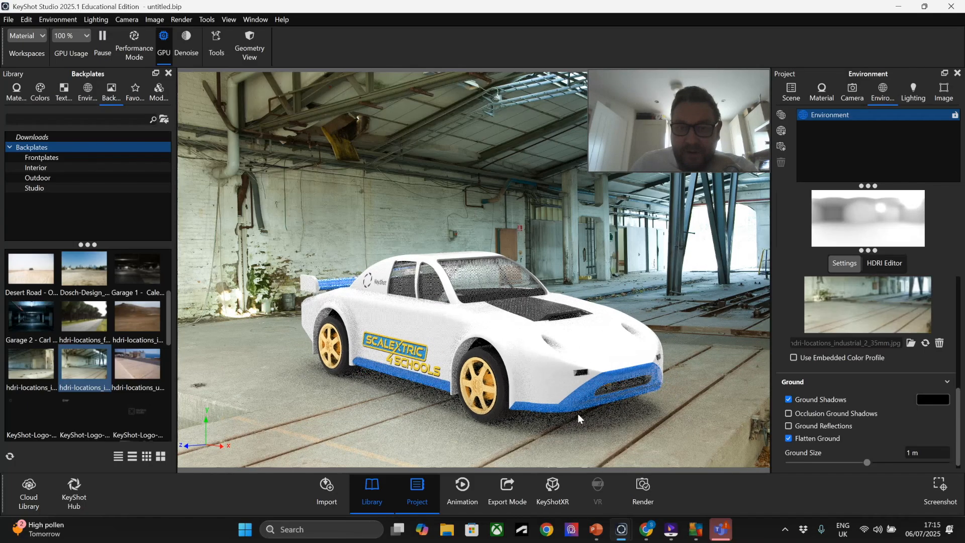
# Turn on Ground Reflections and frame the car smaller and at a slight side angle on the warehouse floor
pyautogui.moveTo(580, 413); pyautogui.dragTo(586, 421)
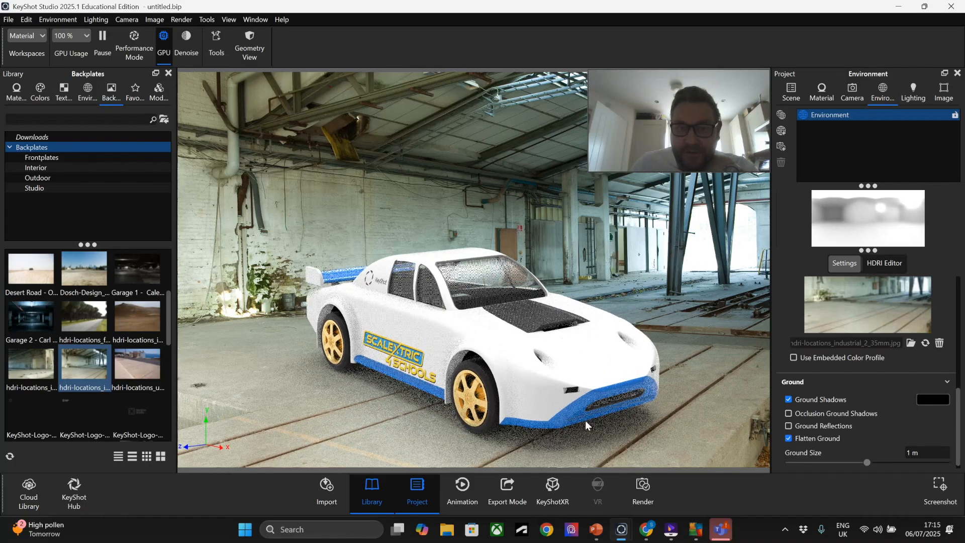
pyautogui.click(788, 425)
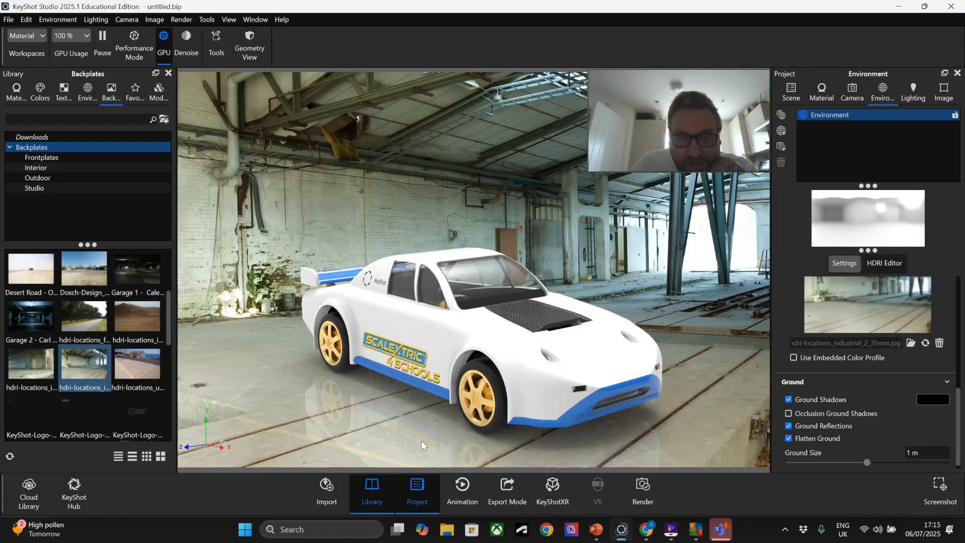
pyautogui.scroll(-4, 412, 380)
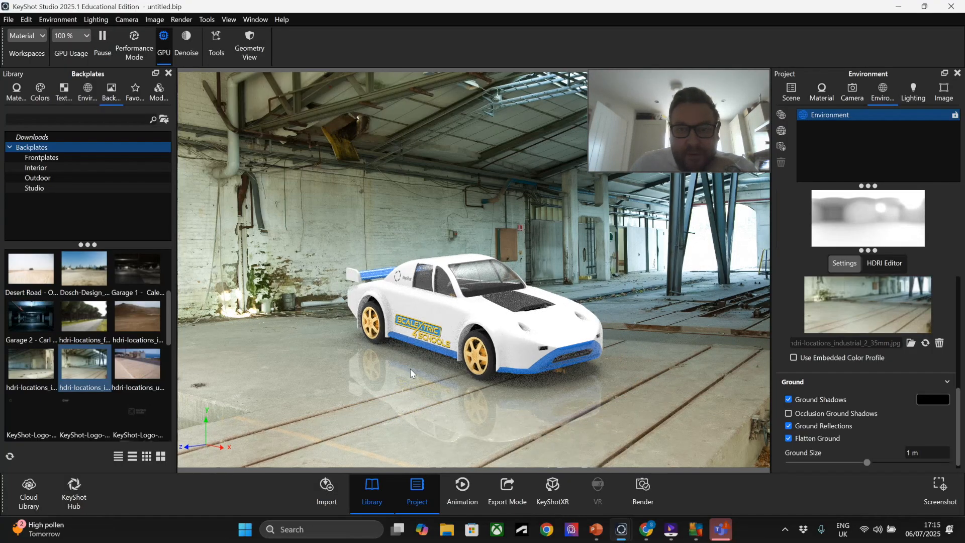
pyautogui.scroll(-3, 410, 369)
pyautogui.scroll(3, 410, 368)
pyautogui.moveTo(408, 369); pyautogui.dragTo(442, 358)
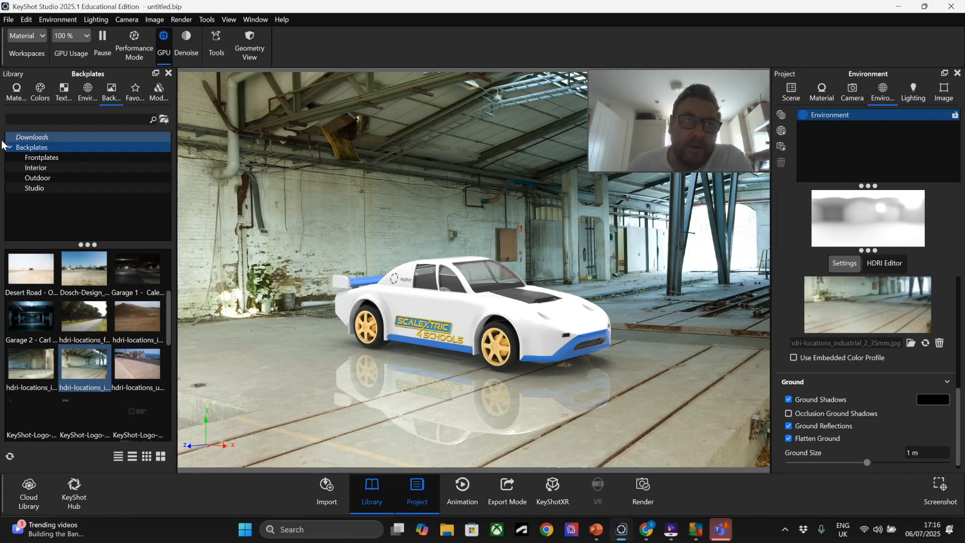
# Try matte red, gloss white and matte orange paint on the body, gloss purple and matte blue on the lower trim, and matte blue on the bonnet
pyautogui.click(19, 96)
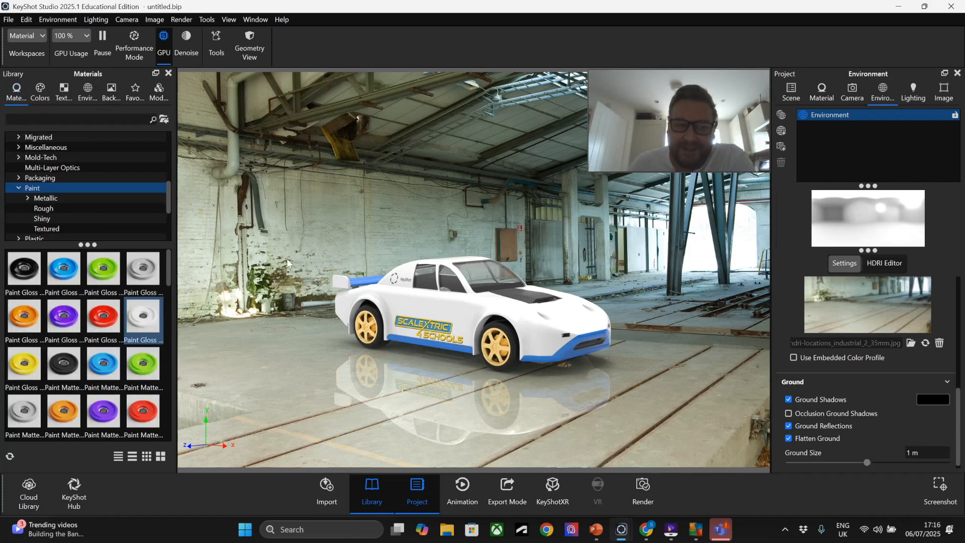
pyautogui.moveTo(146, 418); pyautogui.dragTo(31, 378)
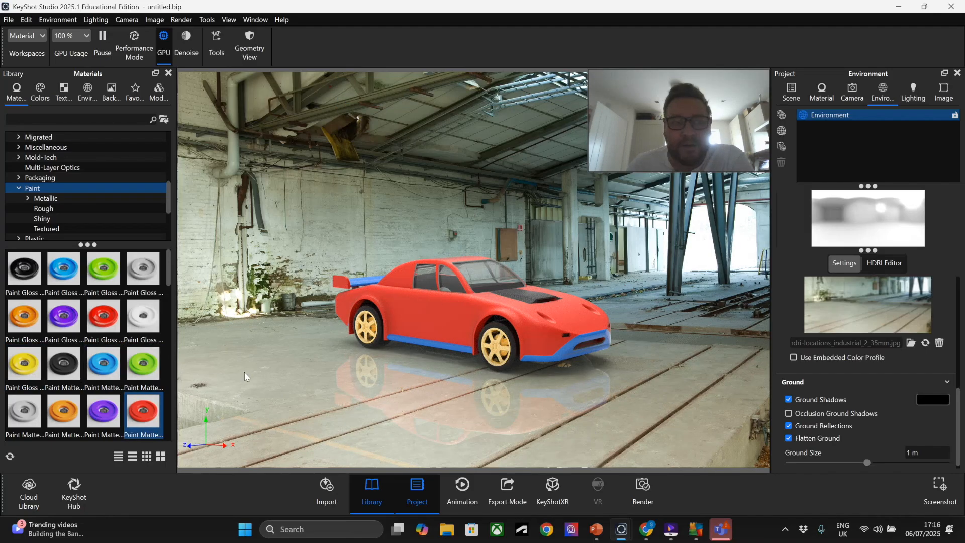
pyautogui.moveTo(63, 315)
pyautogui.mouseDown()
pyautogui.moveTo(317, 327)
pyautogui.moveTo(431, 345)
pyautogui.mouseUp()
pyautogui.moveTo(141, 320); pyautogui.dragTo(392, 297)
pyautogui.moveTo(72, 411); pyautogui.dragTo(438, 321)
pyautogui.moveTo(97, 374)
pyautogui.mouseDown()
pyautogui.moveTo(402, 328)
pyautogui.moveTo(432, 340)
pyautogui.mouseUp()
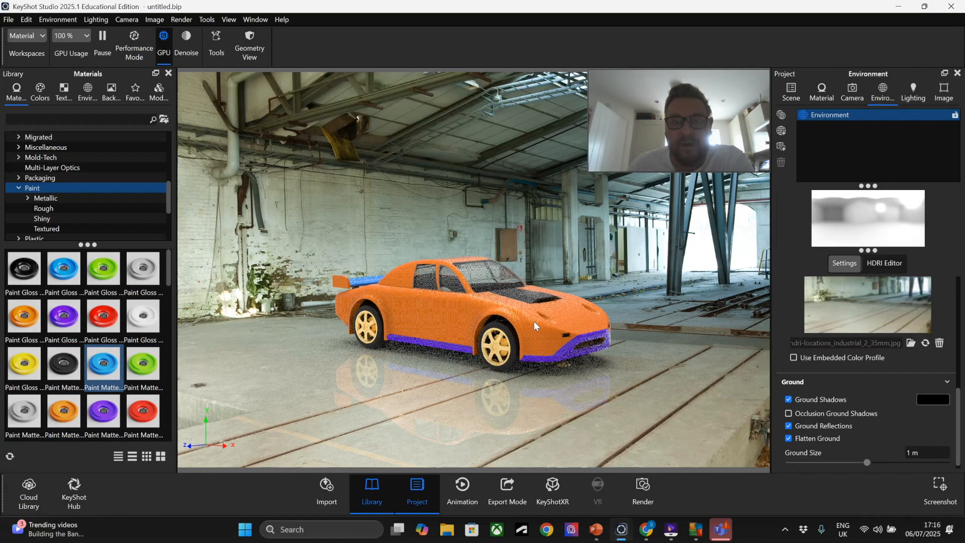
pyautogui.moveTo(103, 364)
pyautogui.mouseDown()
pyautogui.moveTo(532, 308)
pyautogui.moveTo(533, 298)
pyautogui.mouseUp()
pyautogui.moveTo(459, 372)
pyautogui.mouseDown()
pyautogui.moveTo(433, 392)
pyautogui.moveTo(500, 372)
pyautogui.moveTo(693, 367)
pyautogui.moveTo(517, 376)
pyautogui.moveTo(444, 360)
pyautogui.mouseUp()
# Undo all the trial paint replacements in one go, back to just after the ground reflections change
pyautogui.click(24, 19)
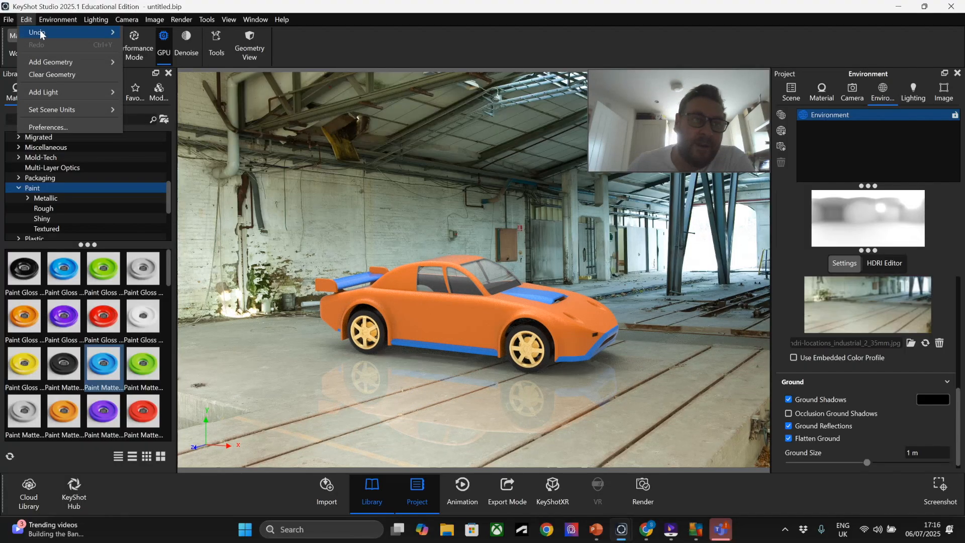
pyautogui.moveTo(94, 32)
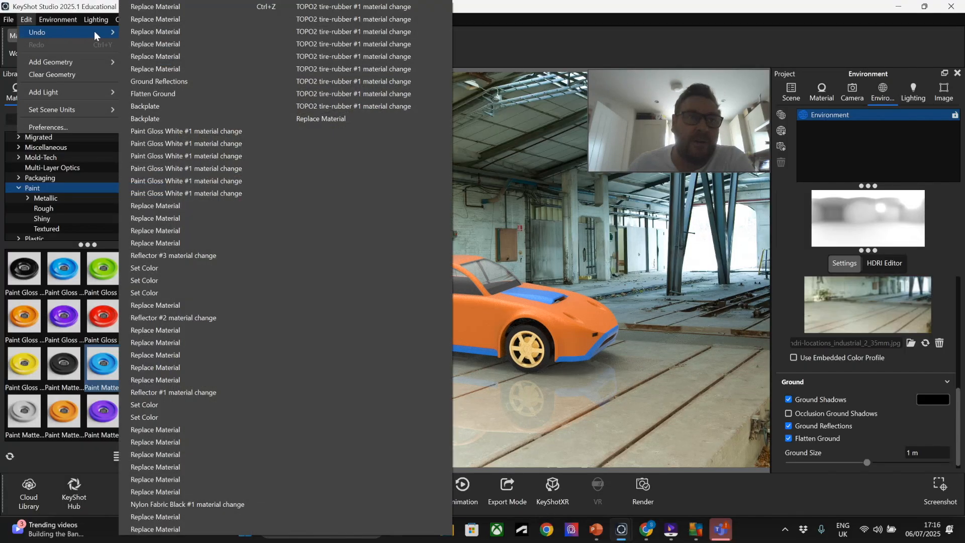
pyautogui.click(163, 69)
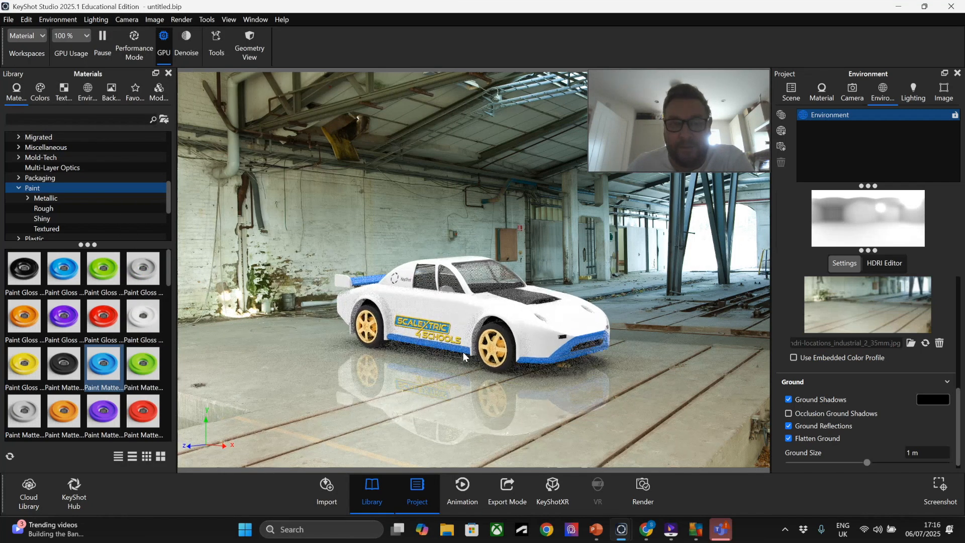